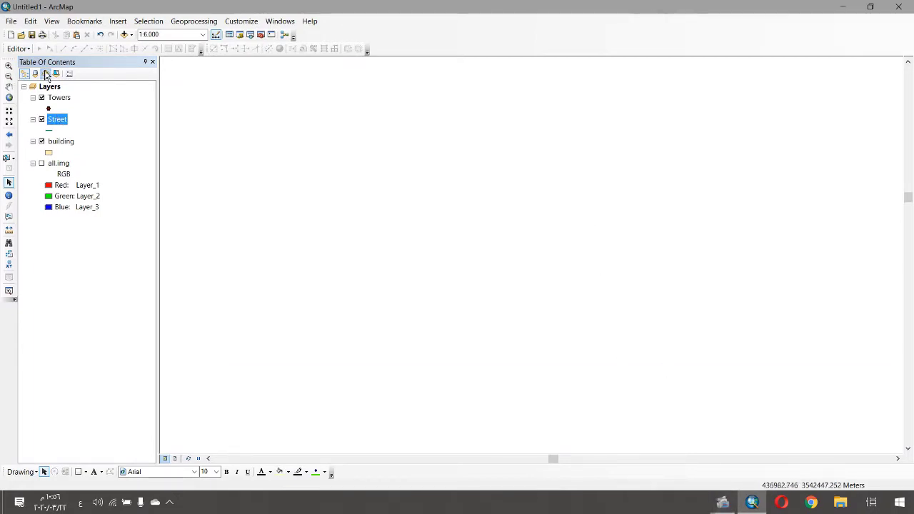
- Start an edit session on the map layers and display the Create Features window
left_click(18, 48)
left_click(18, 49)
left_click(18, 49)
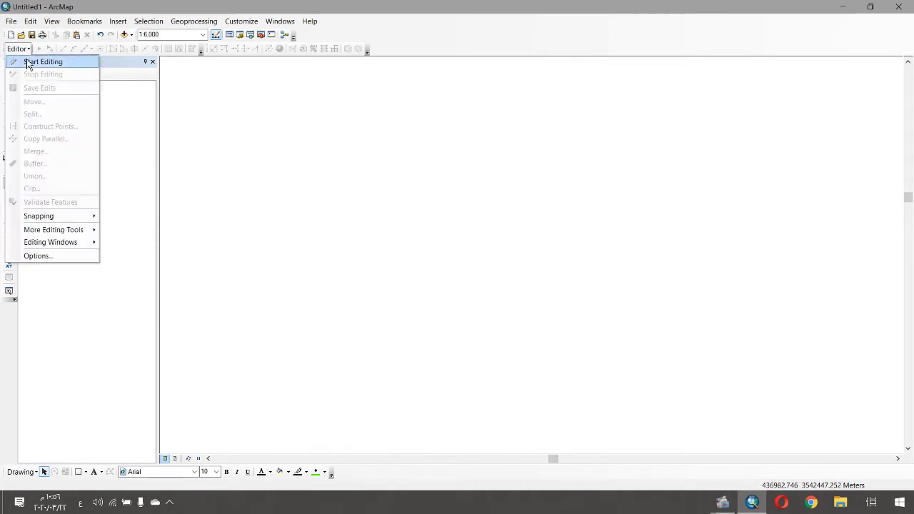
left_click(29, 63)
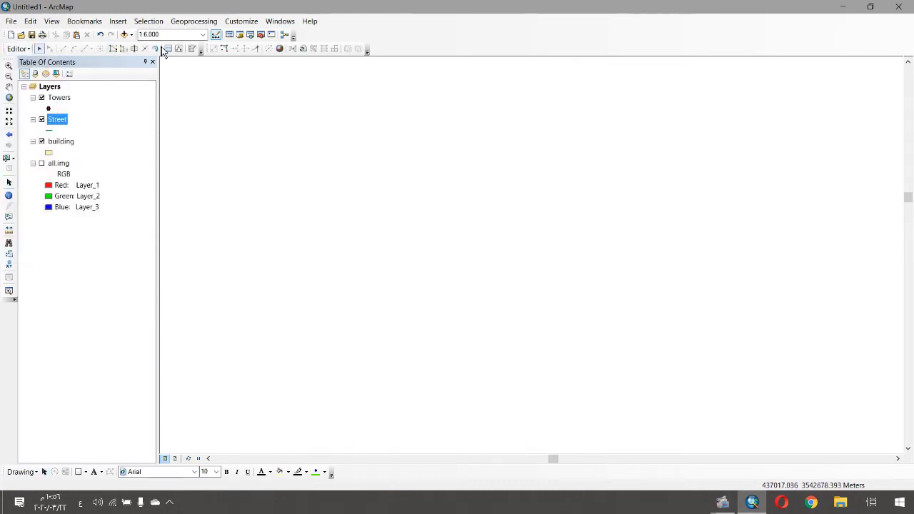
left_click(195, 50)
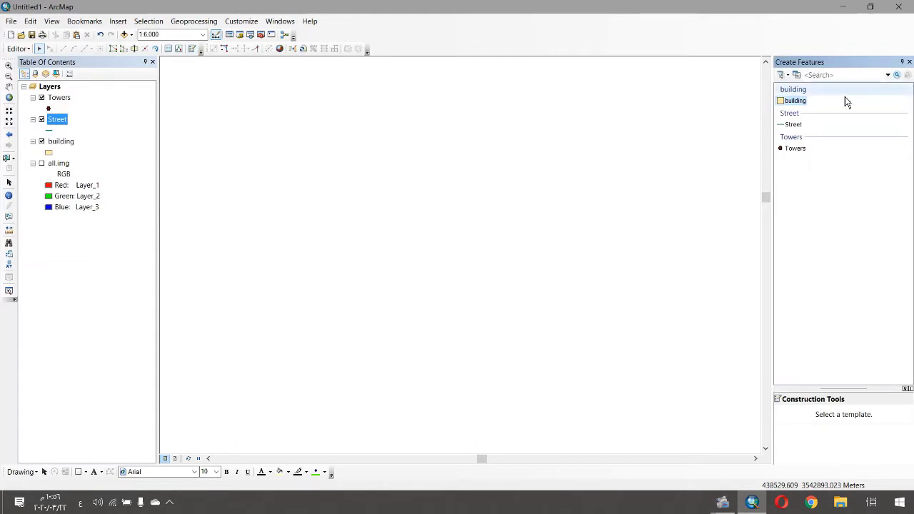
- Draw a freehand four-sided building polygon about 670 m wide in the middle of the map
left_click(795, 100)
left_click(326, 189)
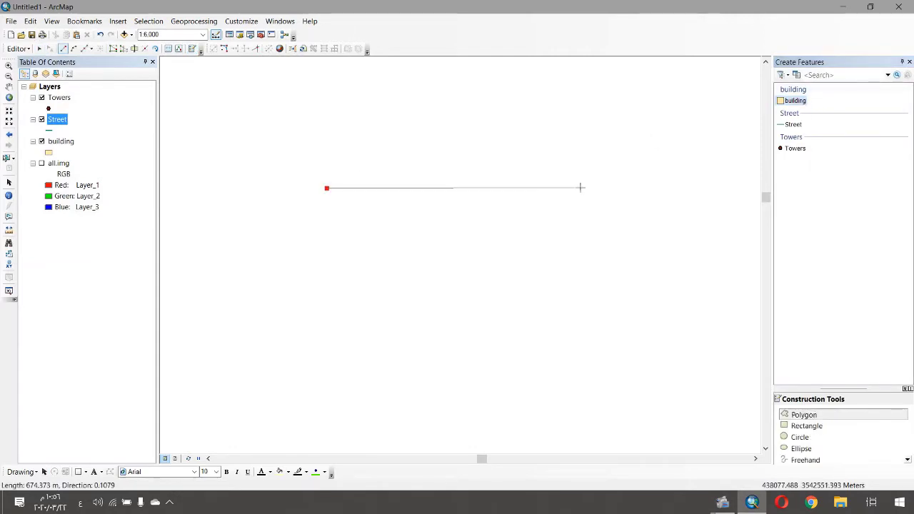
left_click(578, 183)
left_click(577, 269)
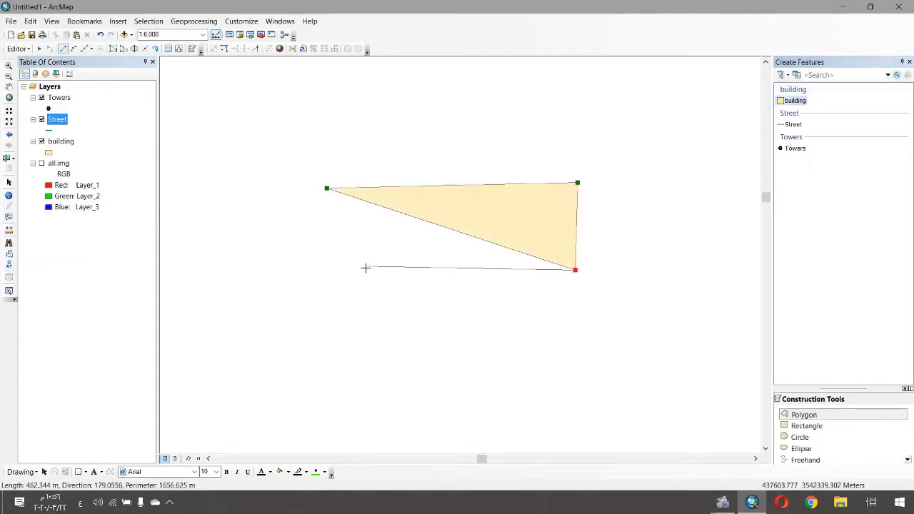
double_click(328, 270)
- Draw a second four-sided building polygon about 700 m wide just above the first one
left_click(574, 102)
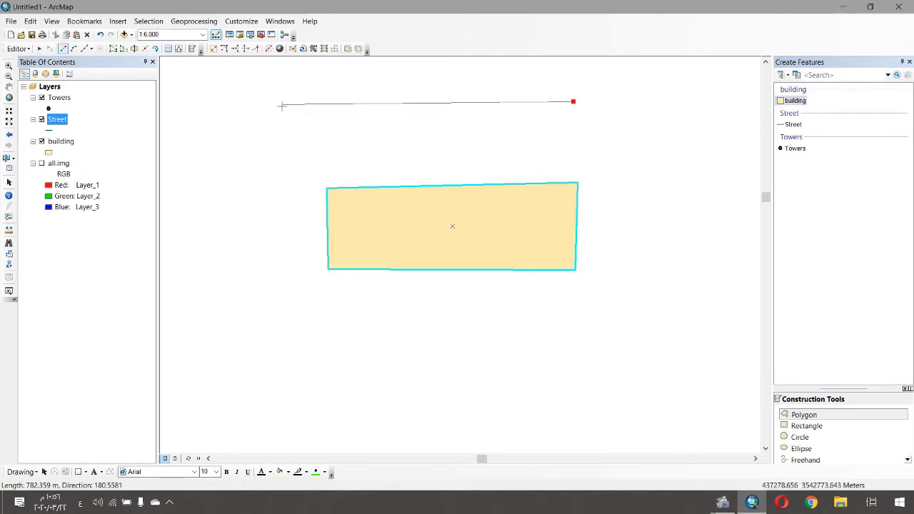
left_click(313, 102)
left_click(314, 170)
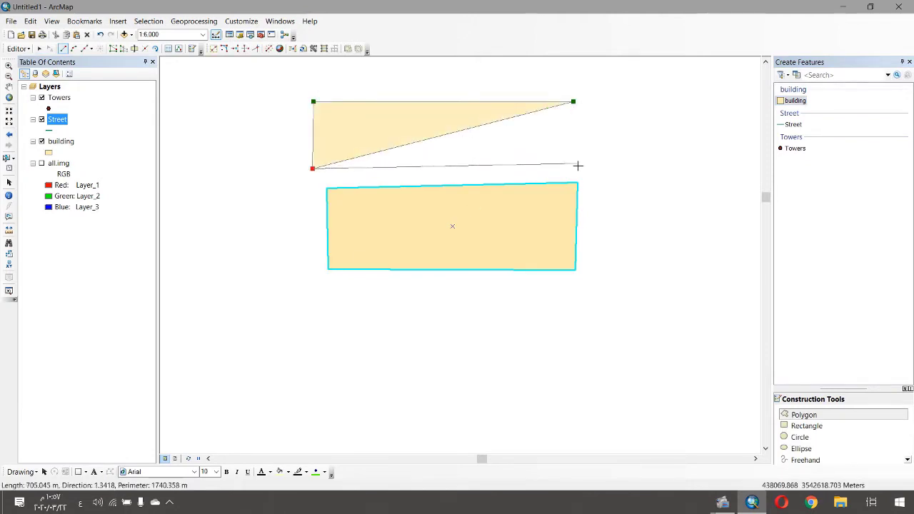
double_click(573, 168)
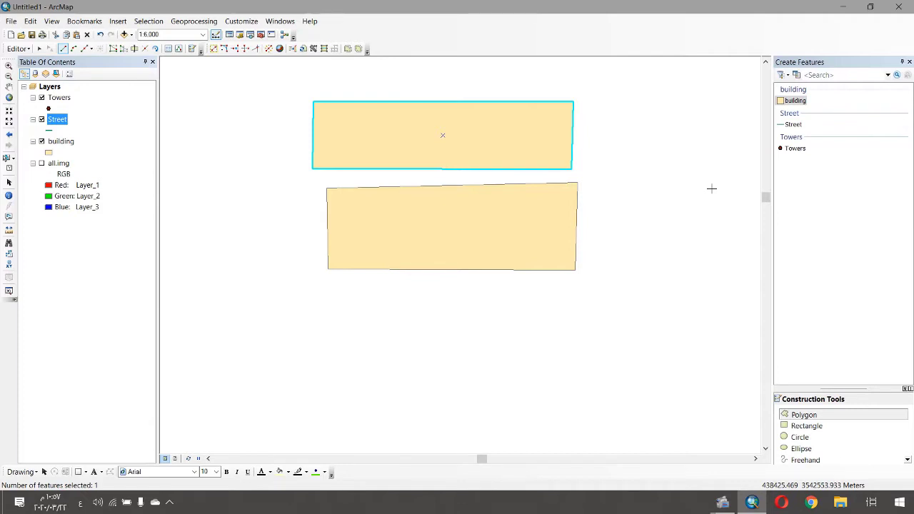
- Delete both freehand building polygons from the map
key("Delete")
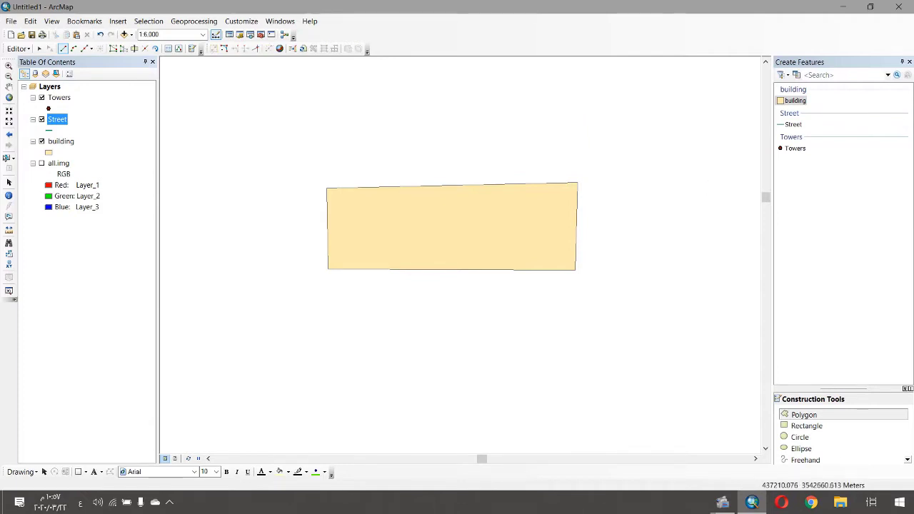
left_click(39, 48)
left_click(492, 217)
key("Delete")
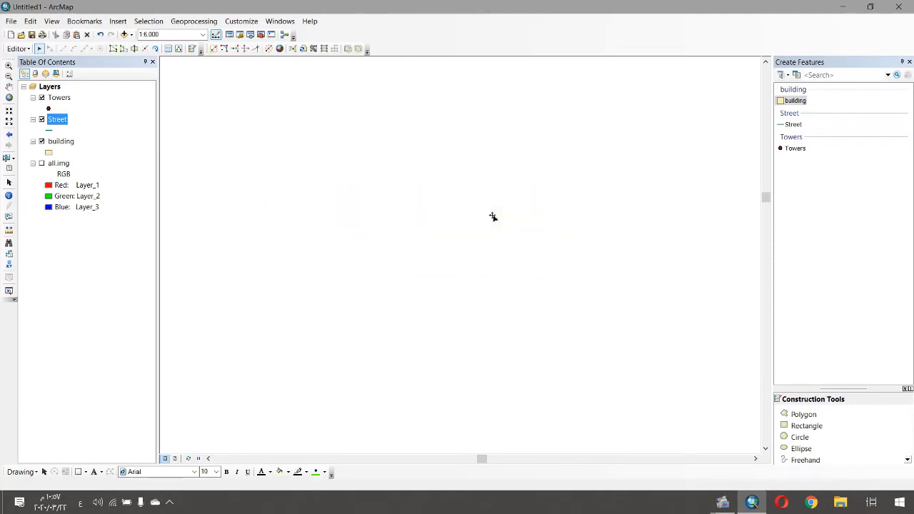
- Open the image Untitled1.jpg from the desktop, examine the plot layout's dimensions, and return to ArcMap
left_click(752, 502)
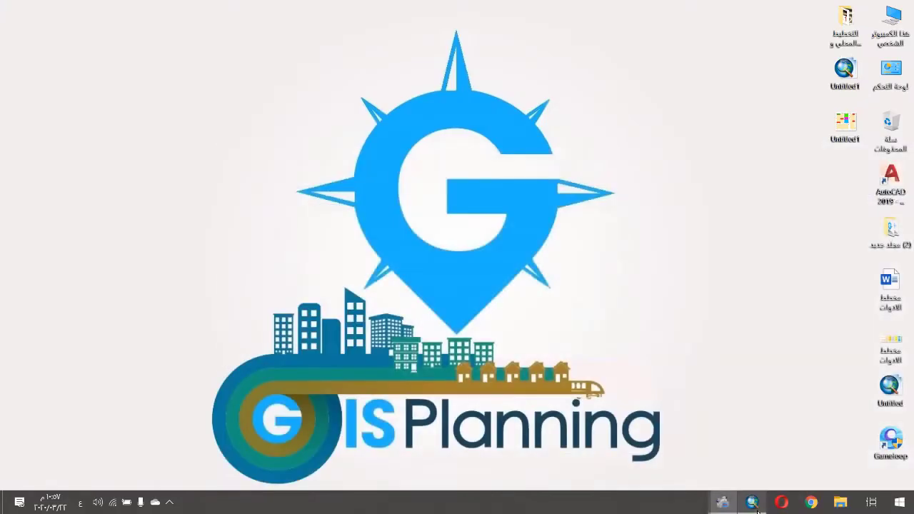
double_click(840, 138)
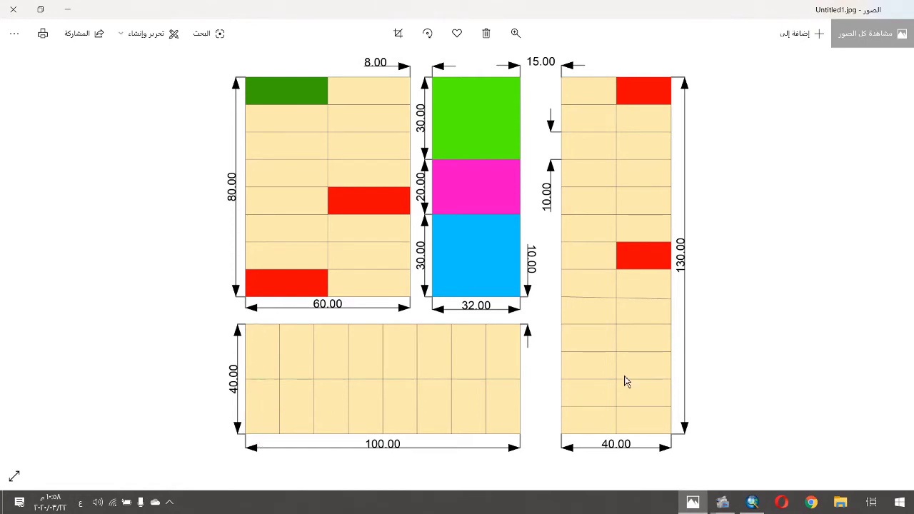
left_click(754, 503)
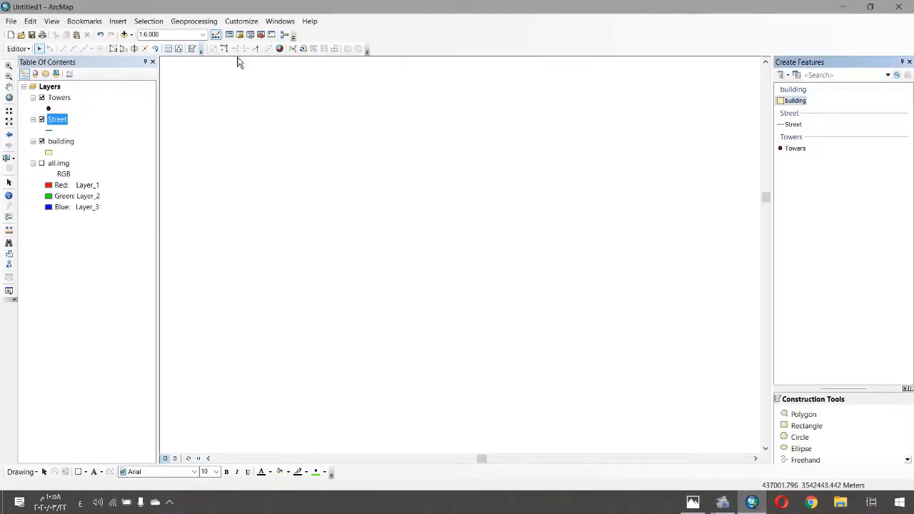
- Place the first corner of a new building polygon in the map's southwest area and check the block dimensions in the reference image
left_click(795, 100)
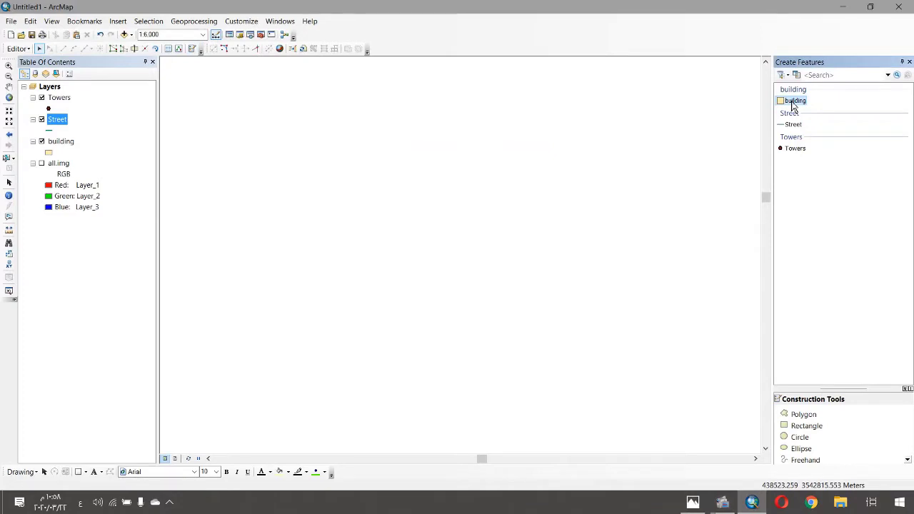
left_click(286, 326)
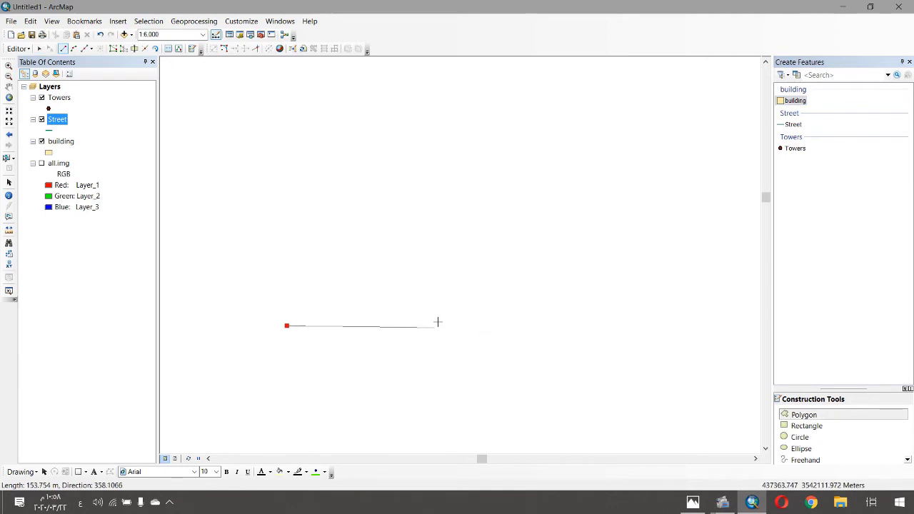
left_click(693, 503)
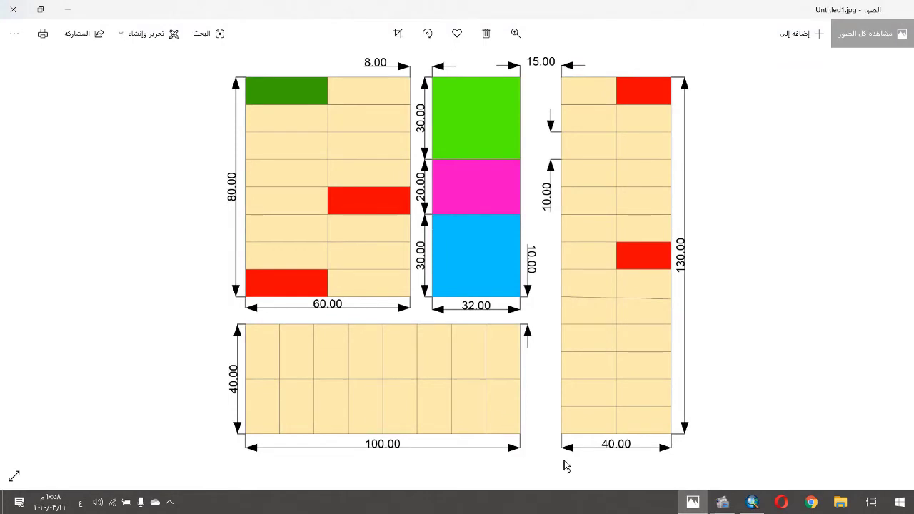
left_click(752, 503)
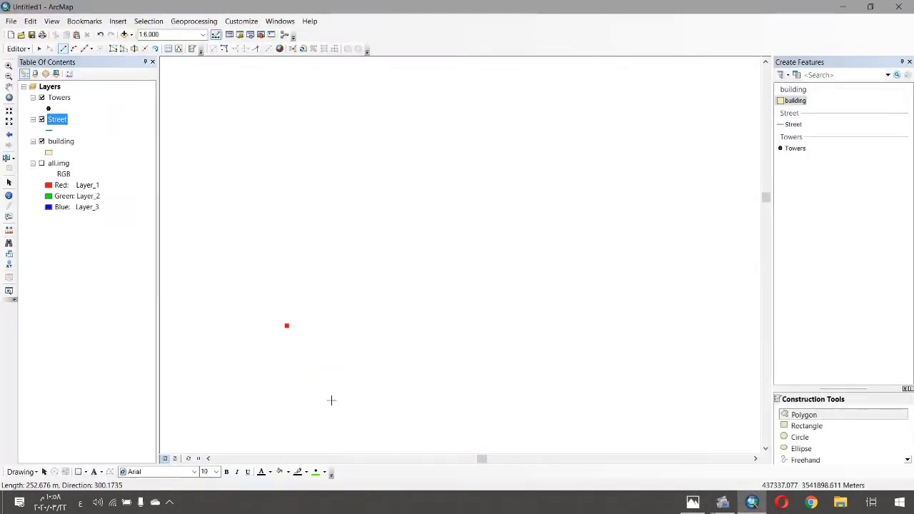
right_click(429, 326)
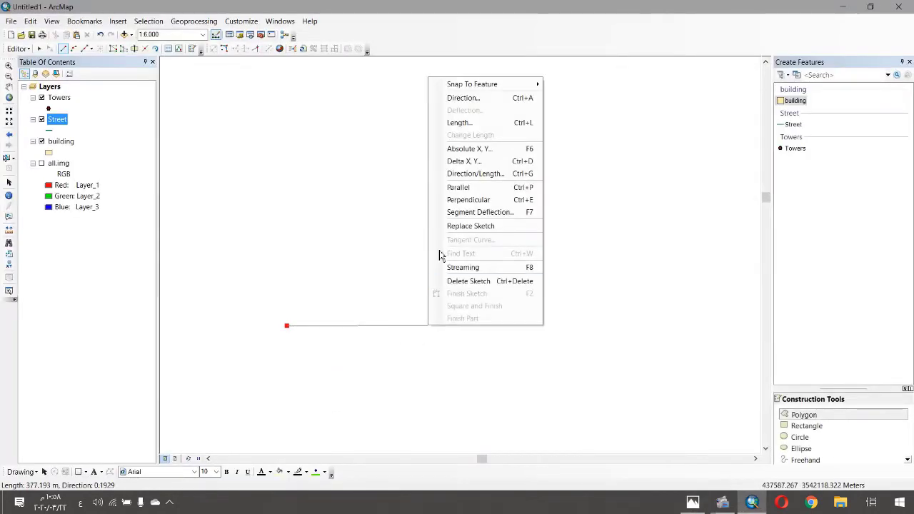
left_click(476, 98)
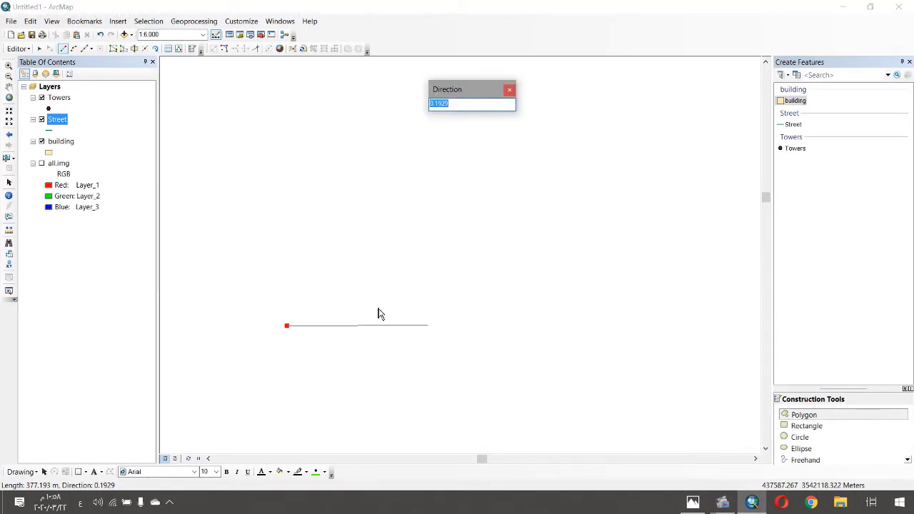
left_click(510, 89)
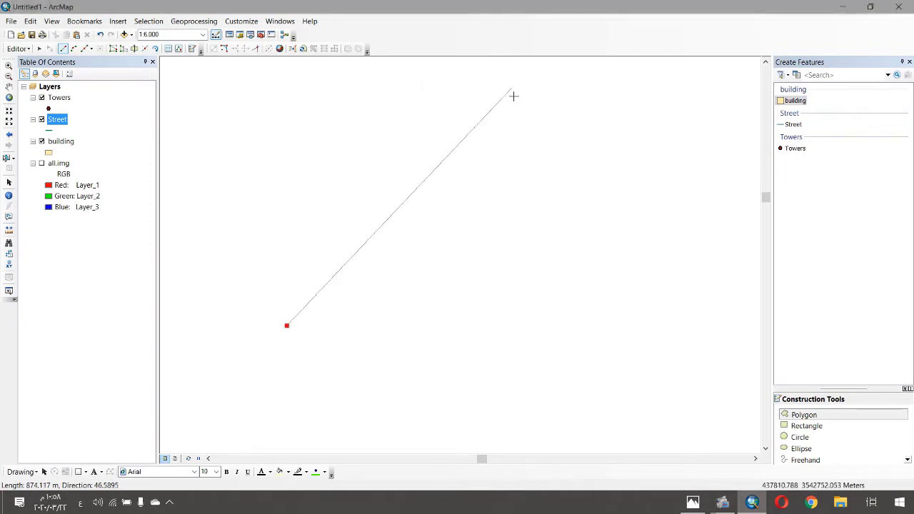
right_click(475, 325)
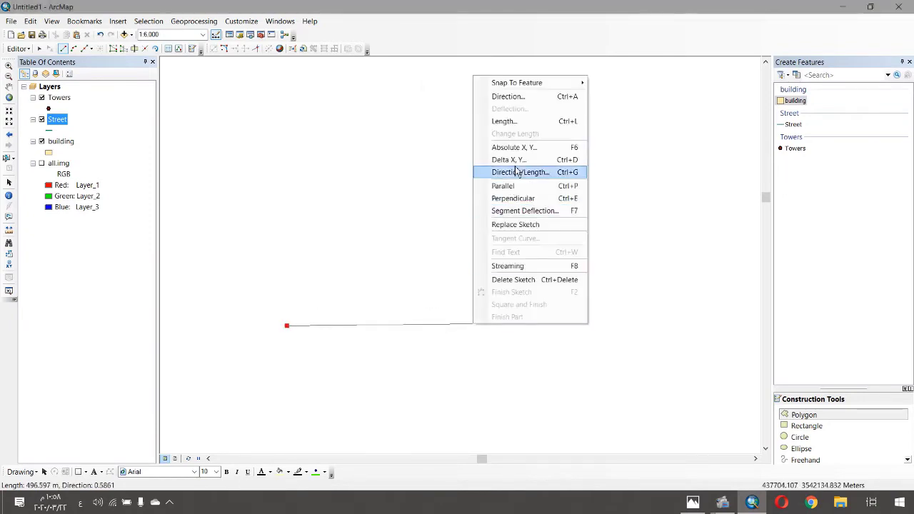
left_click(516, 97)
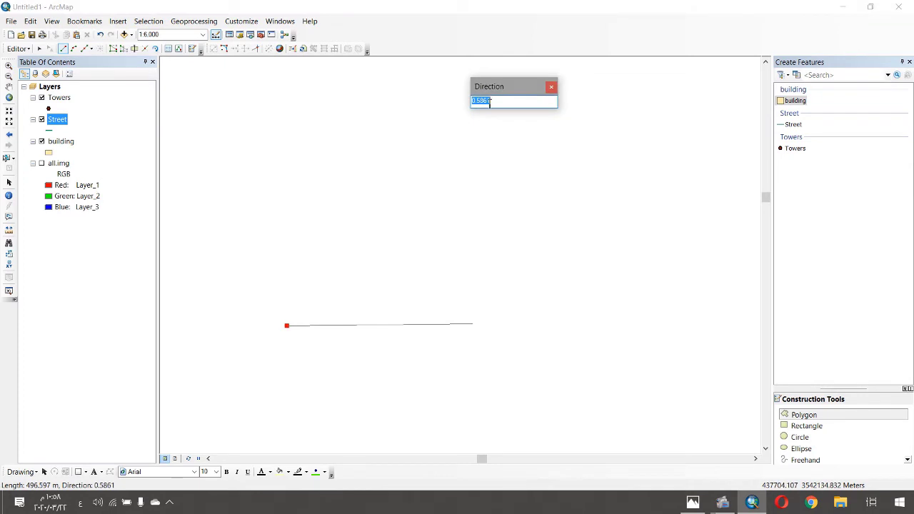
left_click(551, 91)
right_click(390, 209)
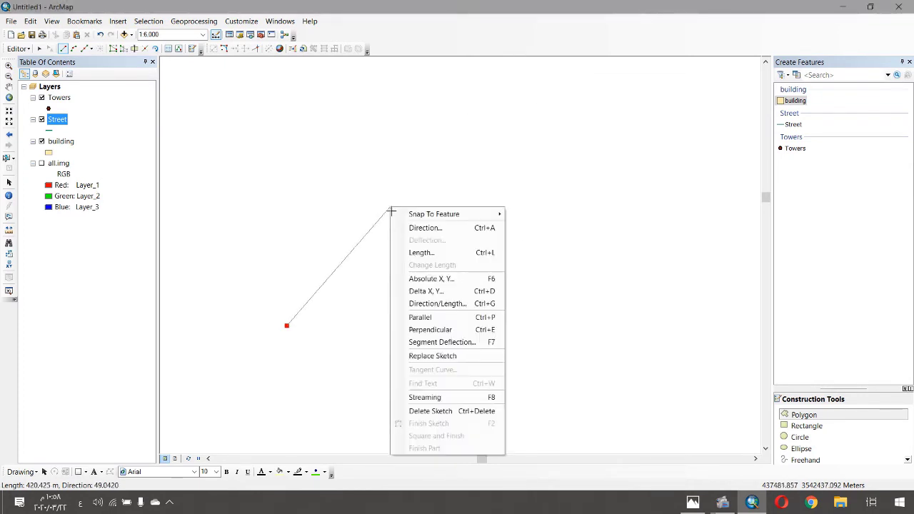
left_click(436, 229)
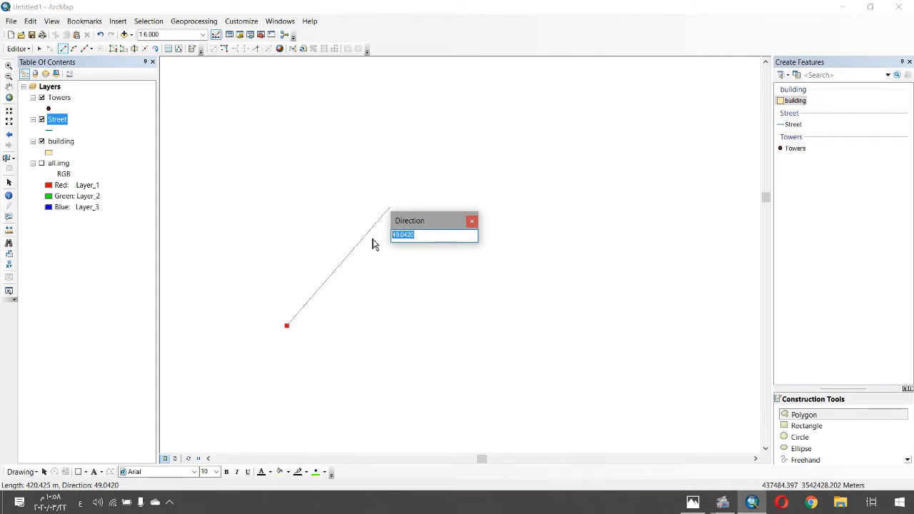
left_click(471, 221)
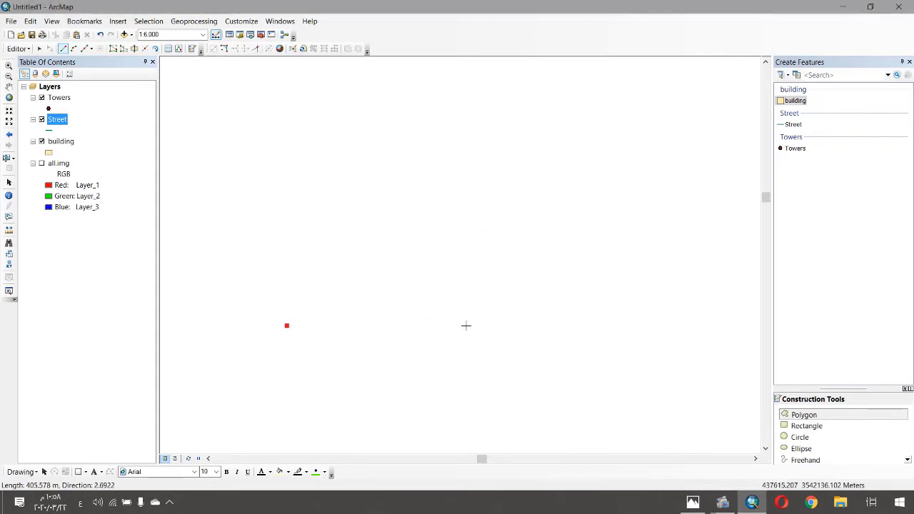
- Constrain the first segment of the building polygon to direction 0
right_click(480, 325)
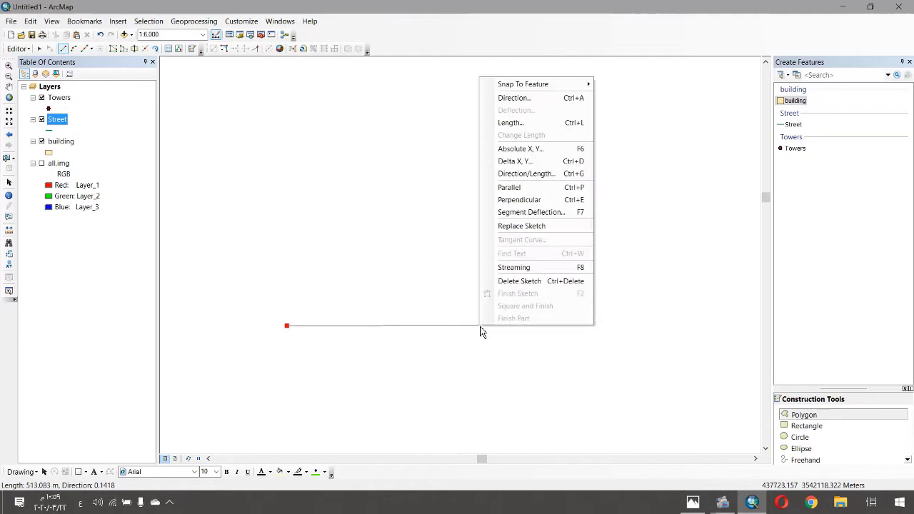
left_click(522, 97)
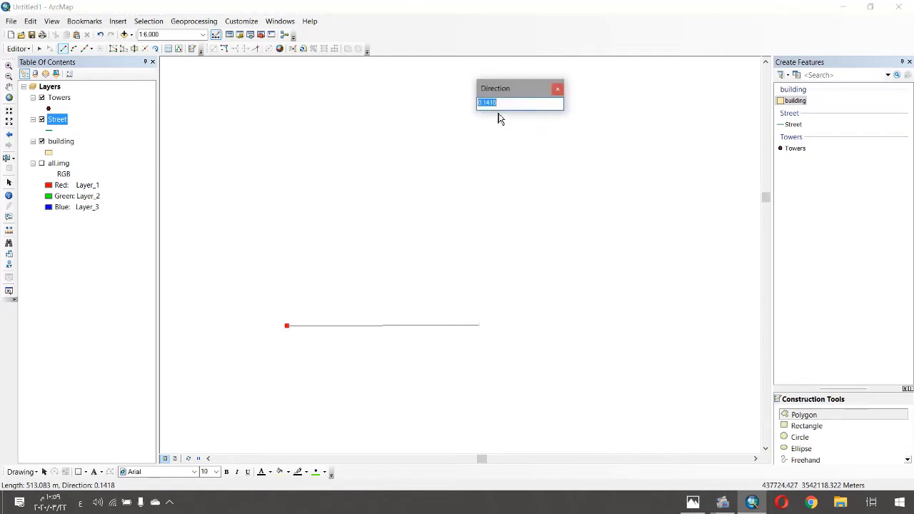
type("0")
key("Return")
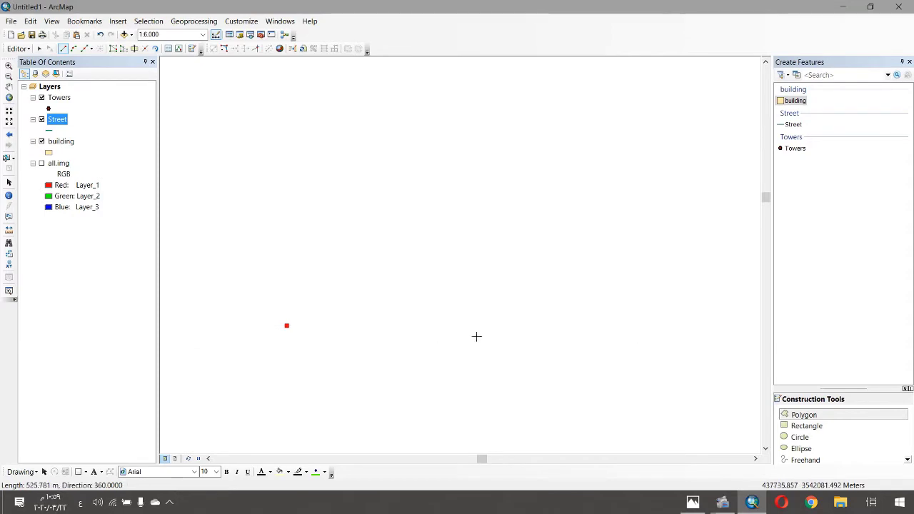
key("Left")
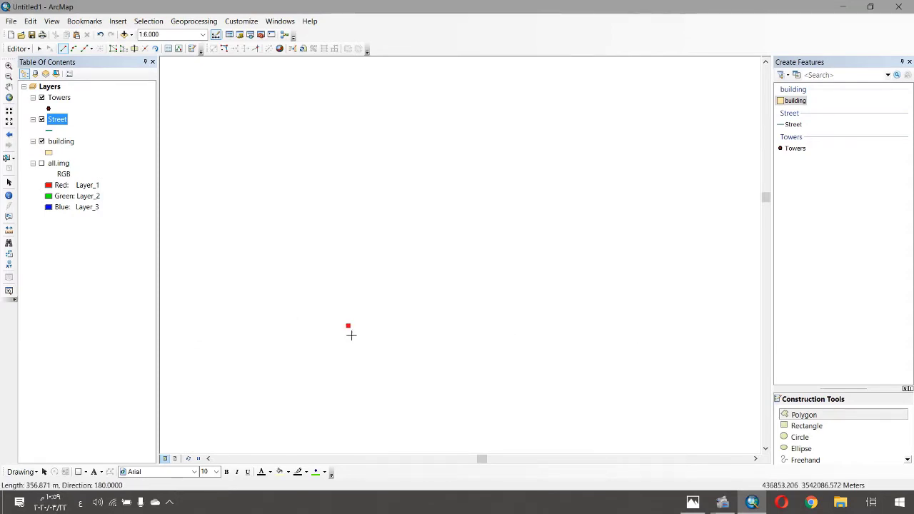
key("Right")
- Set the horizontal first segment's length to 100 m, running east from the first corner
right_click(505, 327)
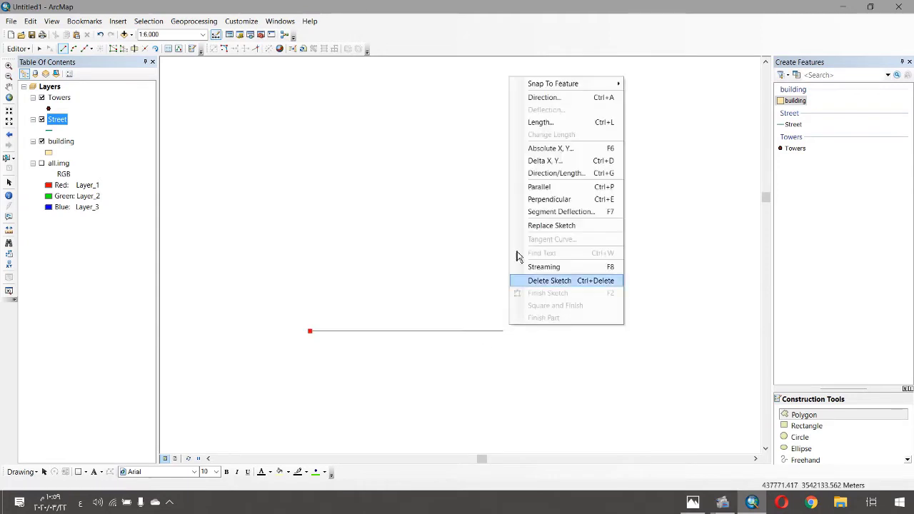
left_click(592, 123)
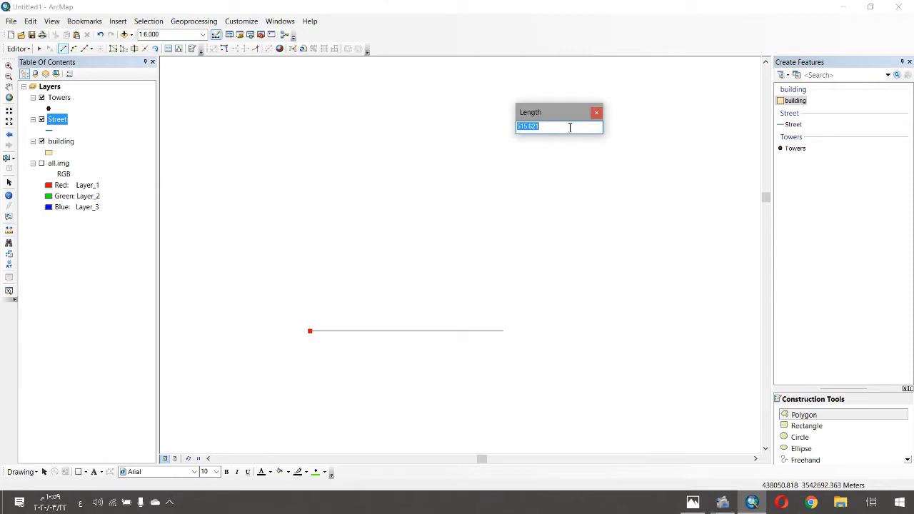
type("100")
key("Return")
scroll(289, 343, "up", 4)
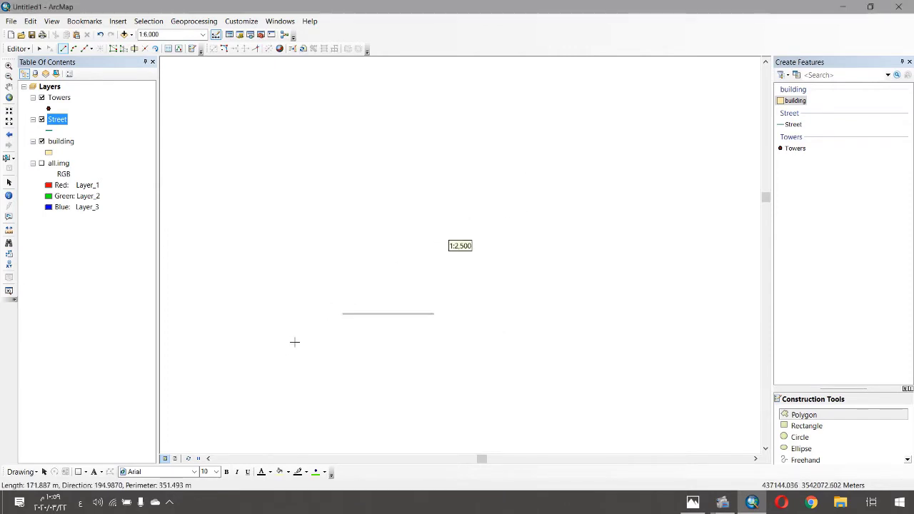
scroll(594, 300, "up", 4)
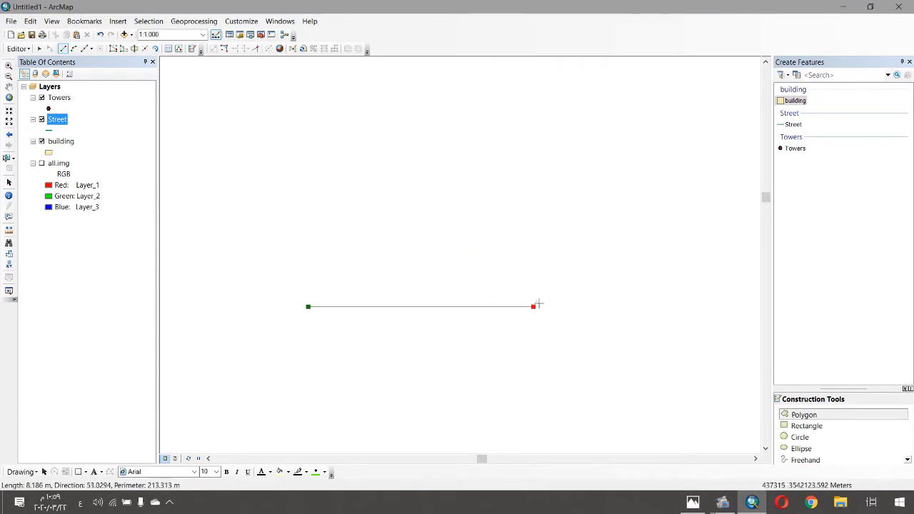
- Constrain the second segment of the building polygon to direction 90
right_click(555, 254)
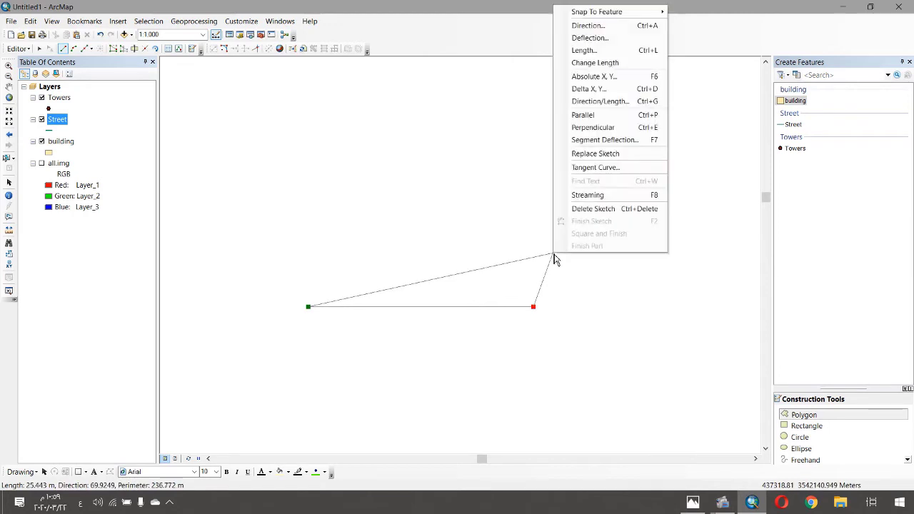
left_click(589, 29)
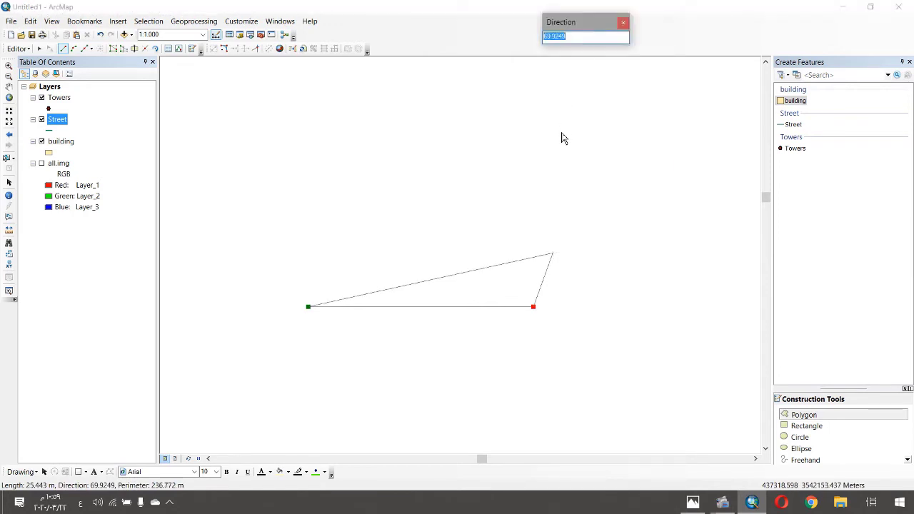
type("90")
key("Return")
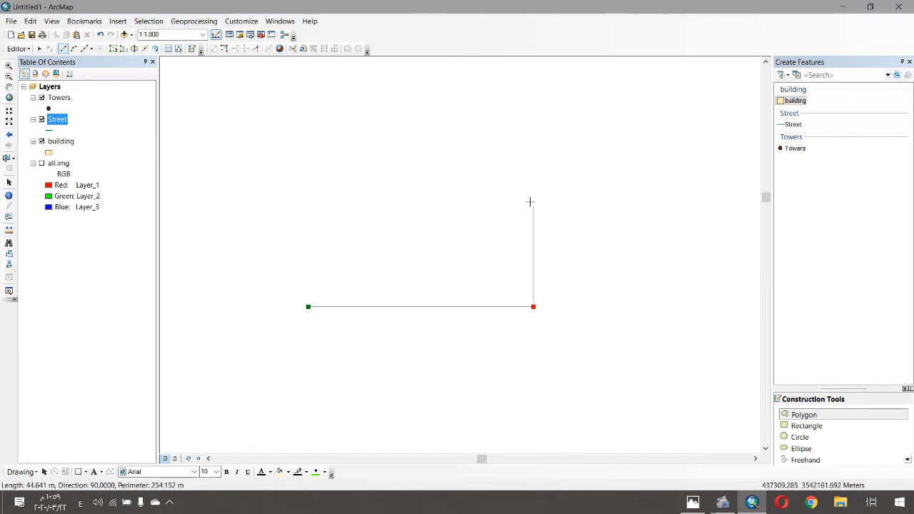
- Set the vertical second segment's length to 40 m, running north from the southeast corner
right_click(533, 243)
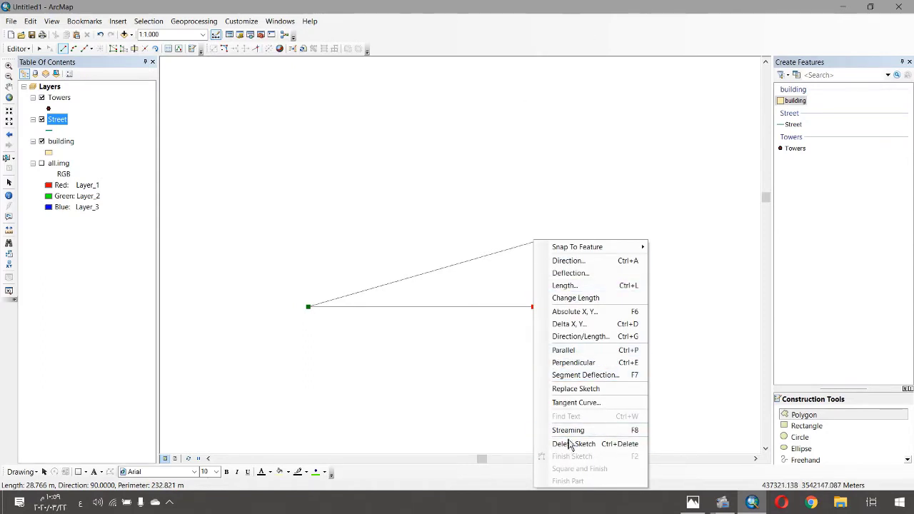
key("Escape")
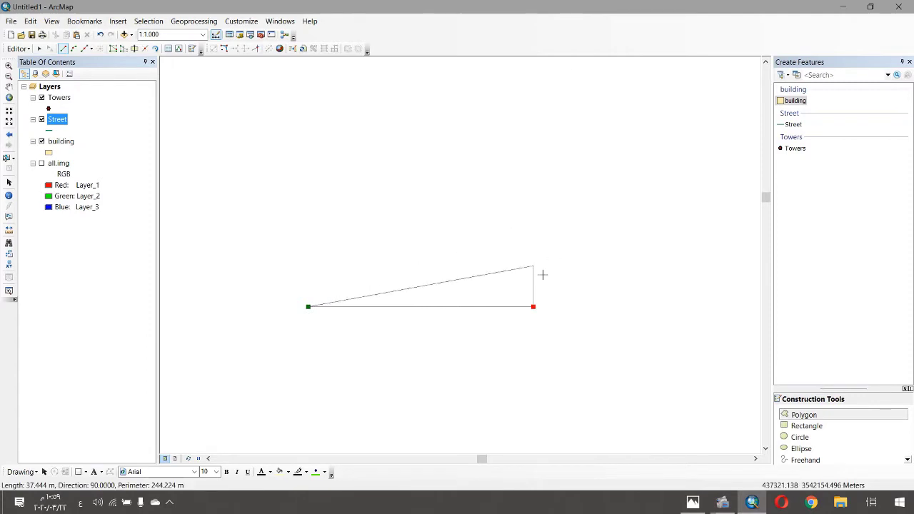
right_click(543, 241)
left_click(578, 288)
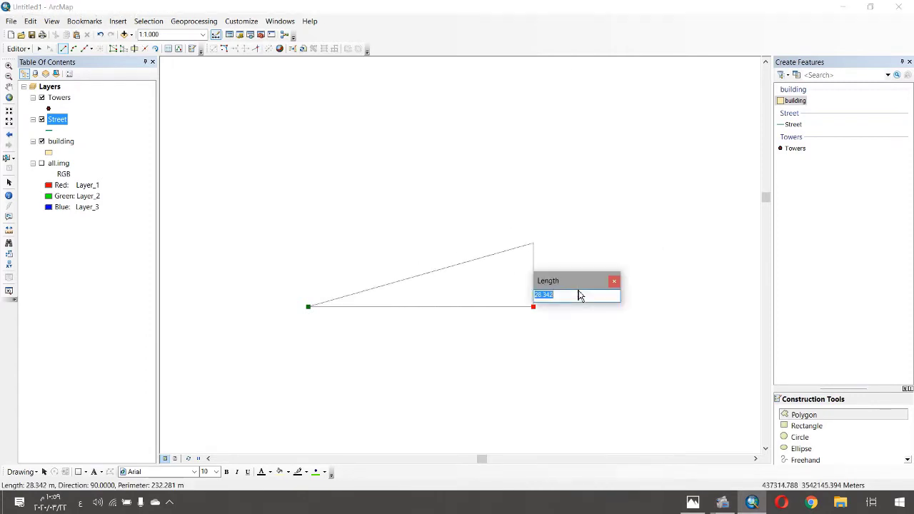
type("40")
key("Return")
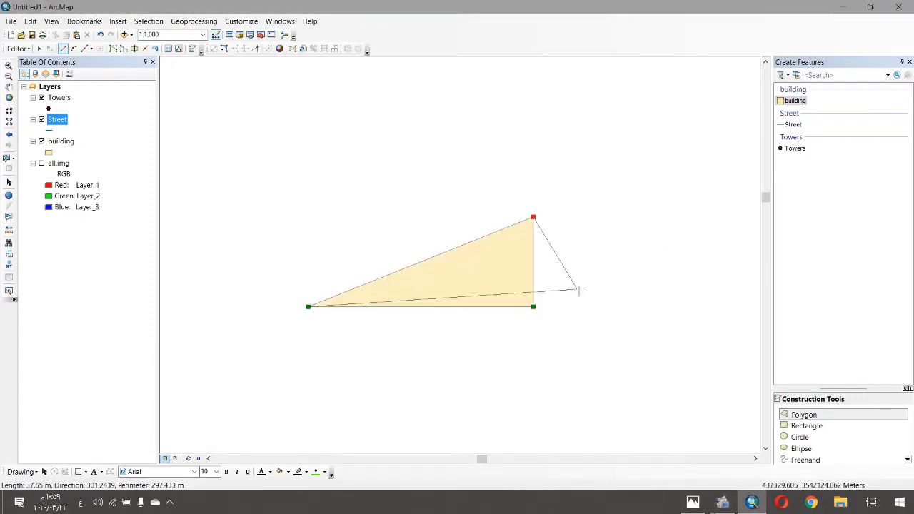
- Constrain the third segment, starting at the northeast corner, to direction 190
right_click(341, 243)
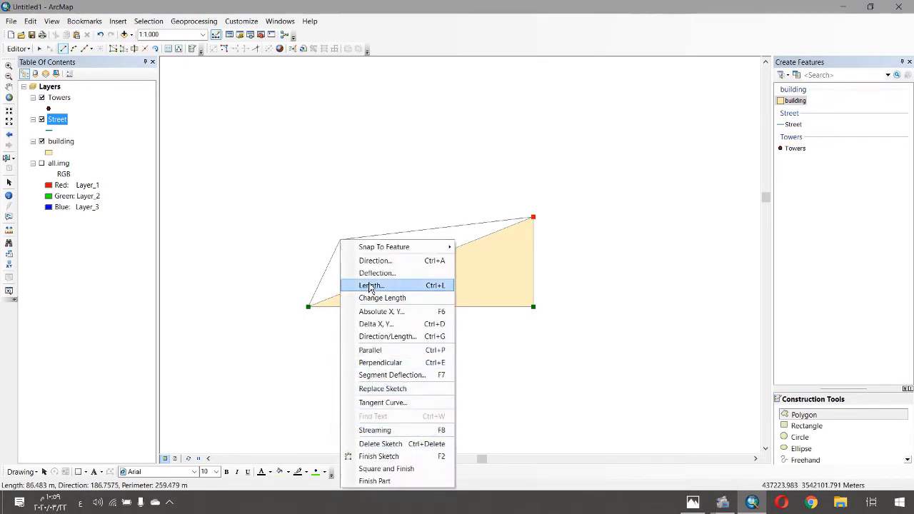
left_click(367, 261)
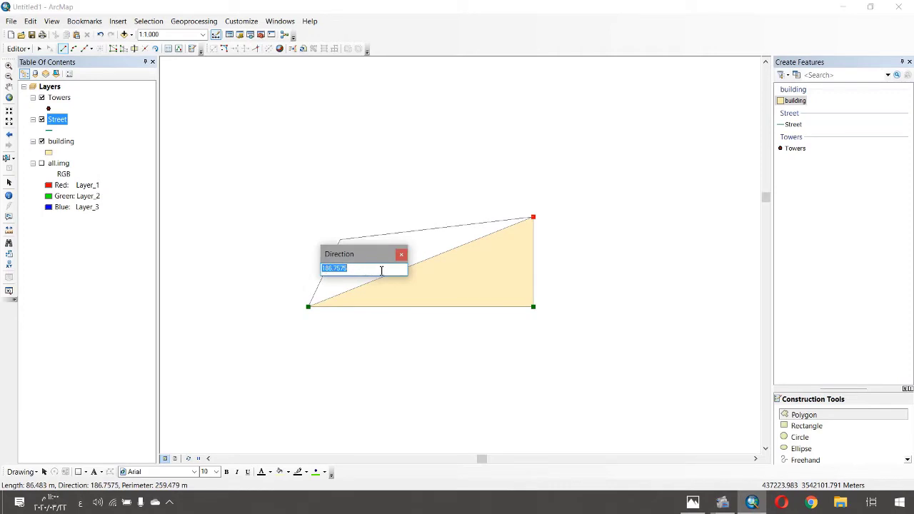
type("190")
key("Return")
- Set the third segment's direction to 180 so it runs west from the northeast corner
right_click(373, 232)
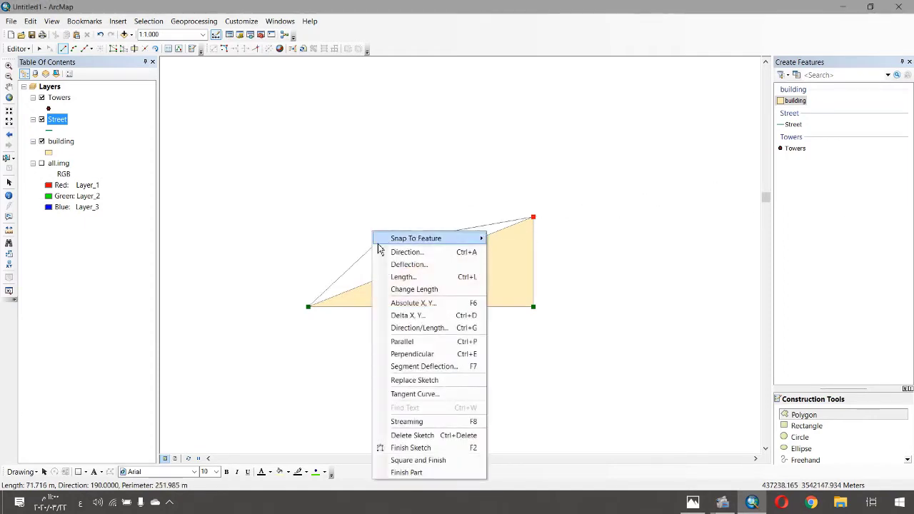
left_click(407, 253)
type("180")
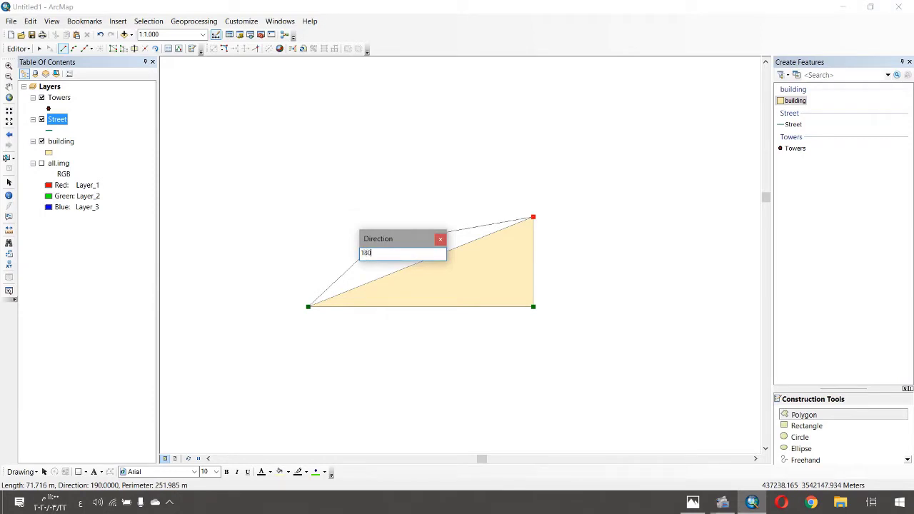
key("Return")
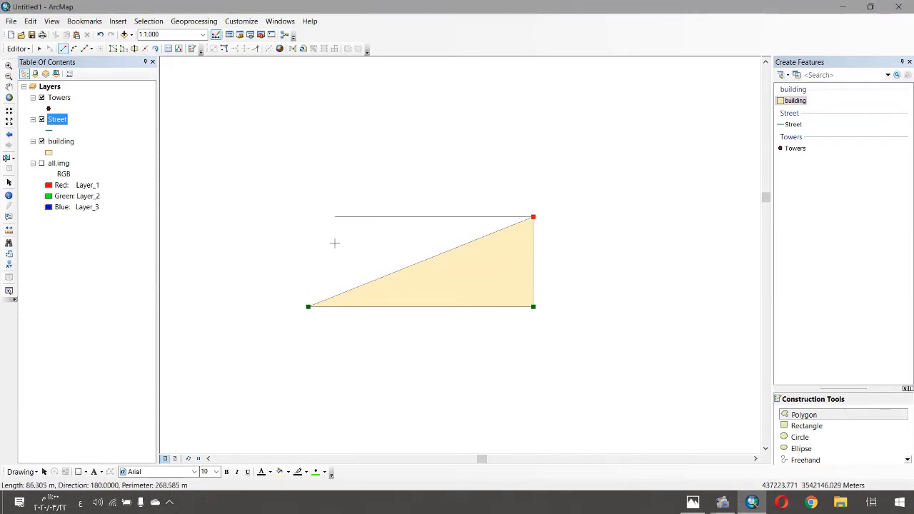
- Set the westward third segment's length to 100 m
right_click(320, 226)
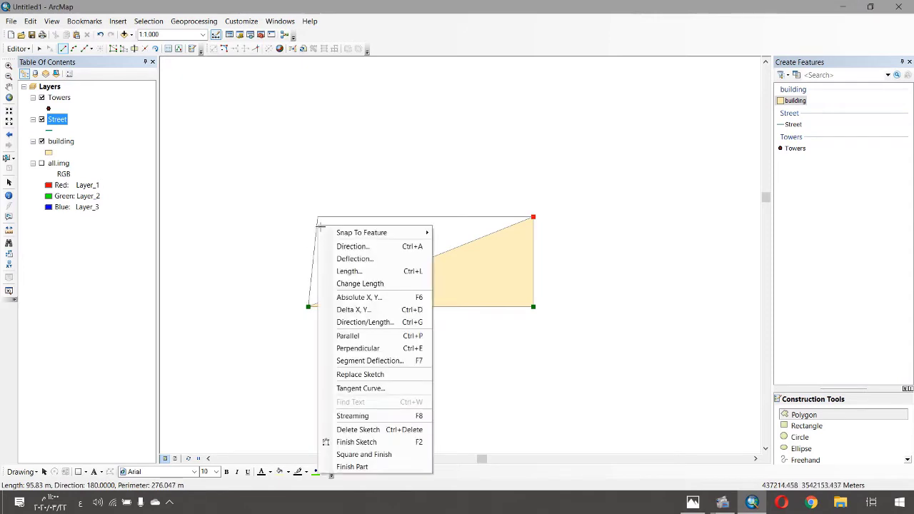
left_click(357, 271)
type("100")
key("Return")
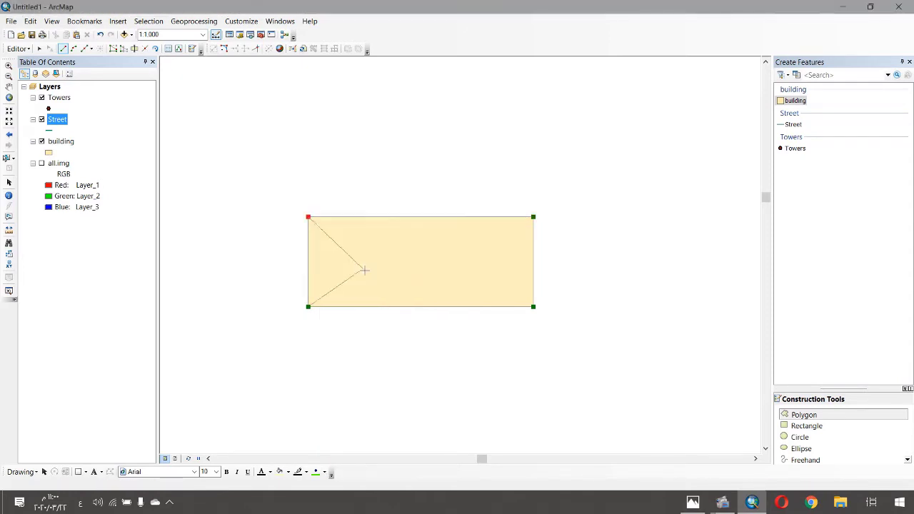
- Finish the sketch of the rectangular building polygon and delete the finished polygon
right_click(360, 281)
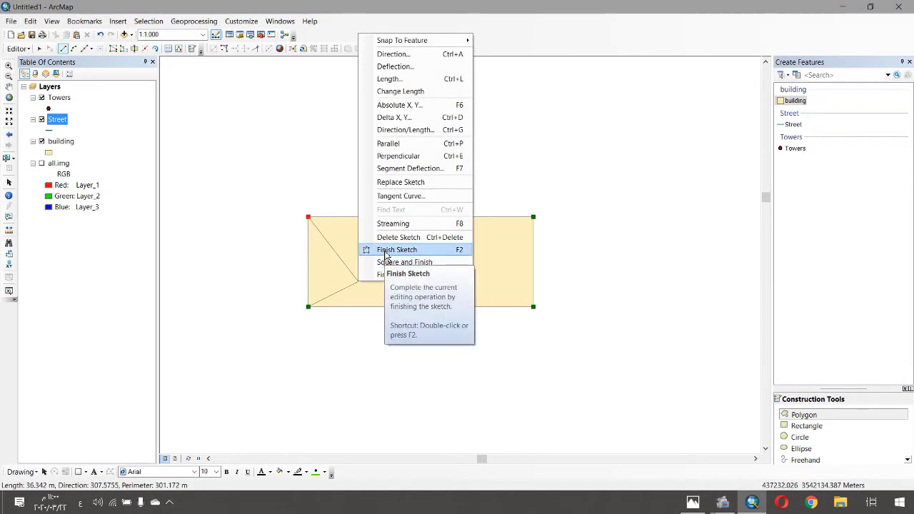
left_click(407, 253)
mouse_move(496, 329)
left_mouse_down()
mouse_move(510, 331)
mouse_move(512, 312)
left_mouse_up()
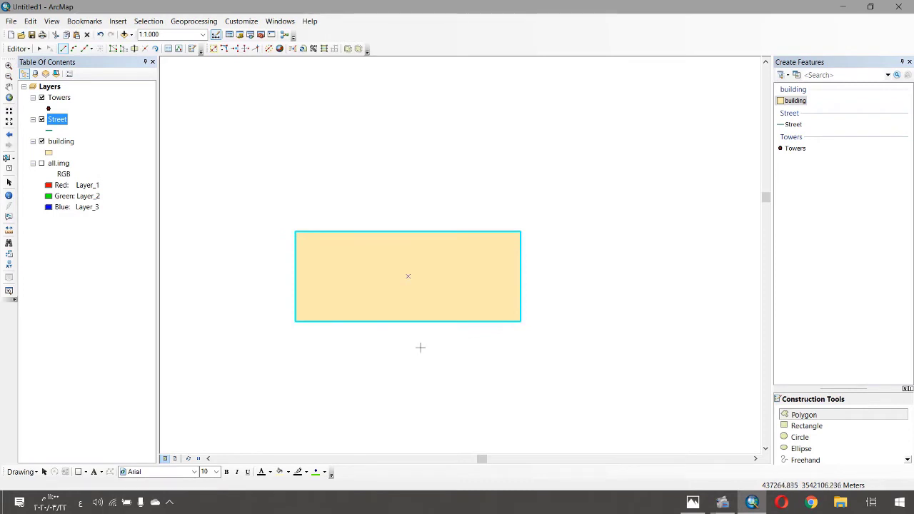
left_click_drag(420, 348, 476, 326)
key("Delete")
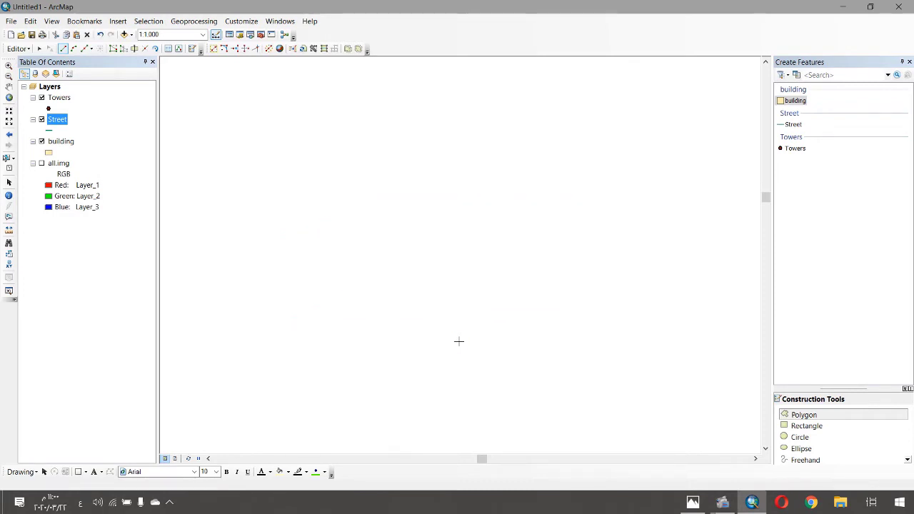
- Start a new building polygon in the west-central part of the map and fix its first segment's length at 100 m
left_click(795, 100)
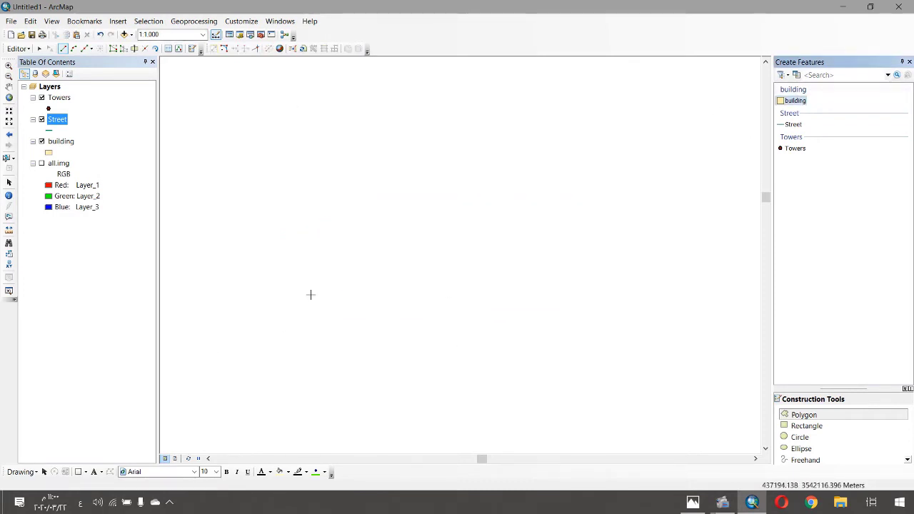
left_click(305, 293)
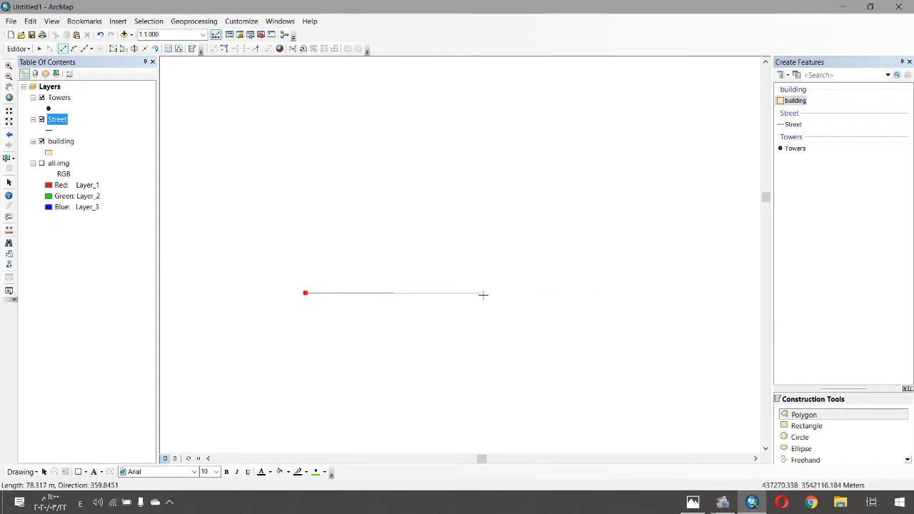
right_click(481, 293)
left_click(531, 90)
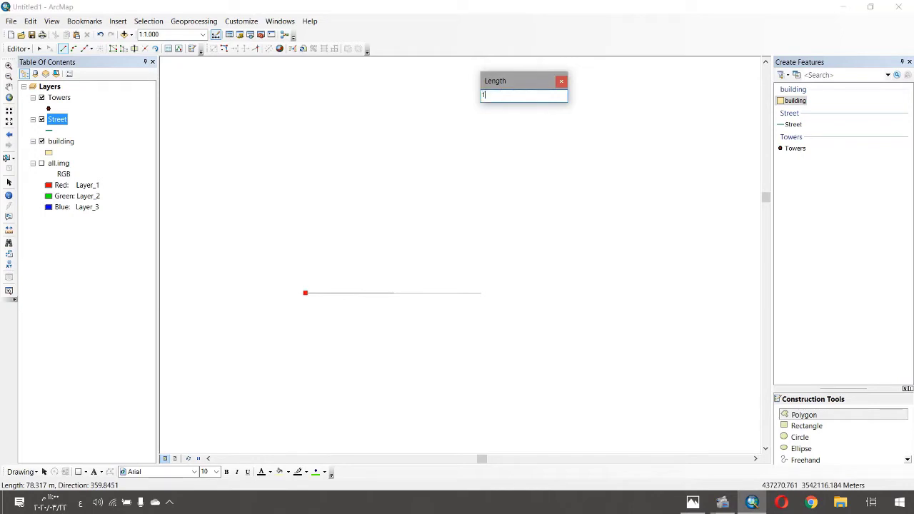
key("Return")
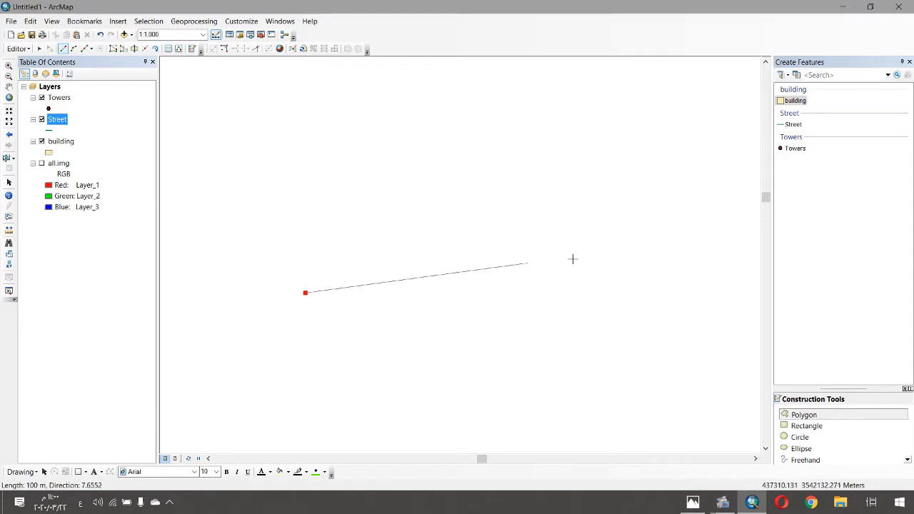
- Set the 100 m first segment's direction to 180, placing its end west of the starting corner
right_click(537, 280)
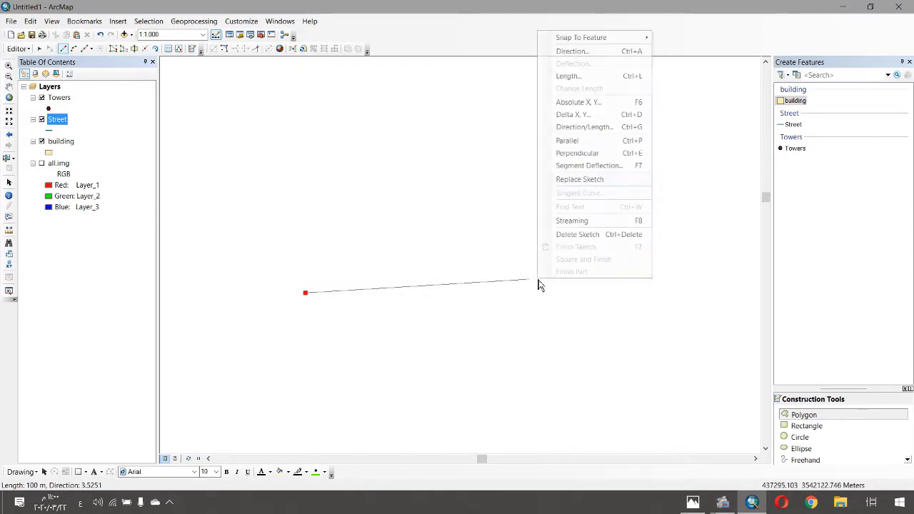
left_click(582, 52)
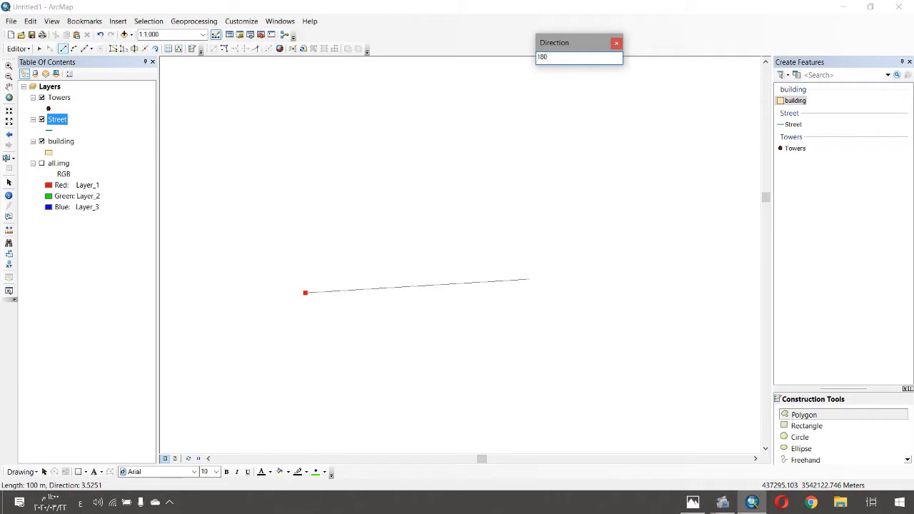
key("Return")
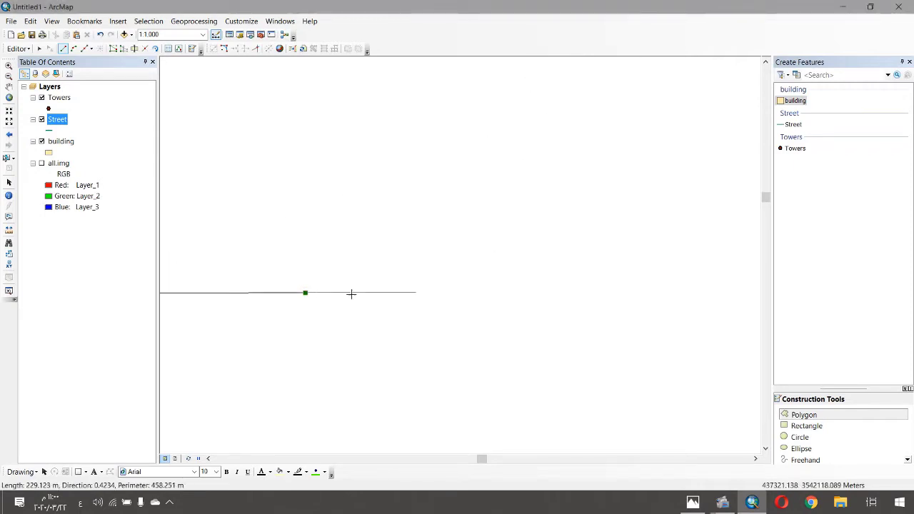
- Constrain the second segment, starting at the new polygon's western corner, to direction 90
left_click_drag(351, 294, 562, 308)
scroll(456, 261, "up", 1)
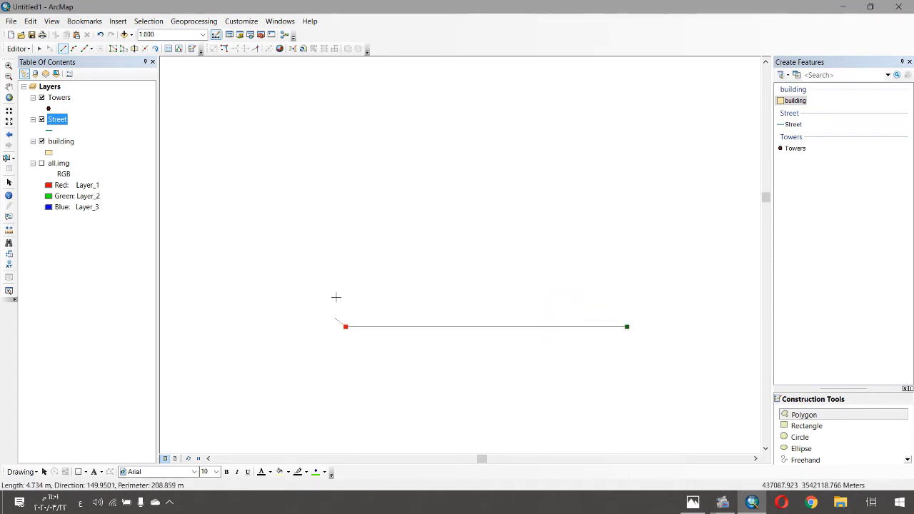
right_click(346, 252)
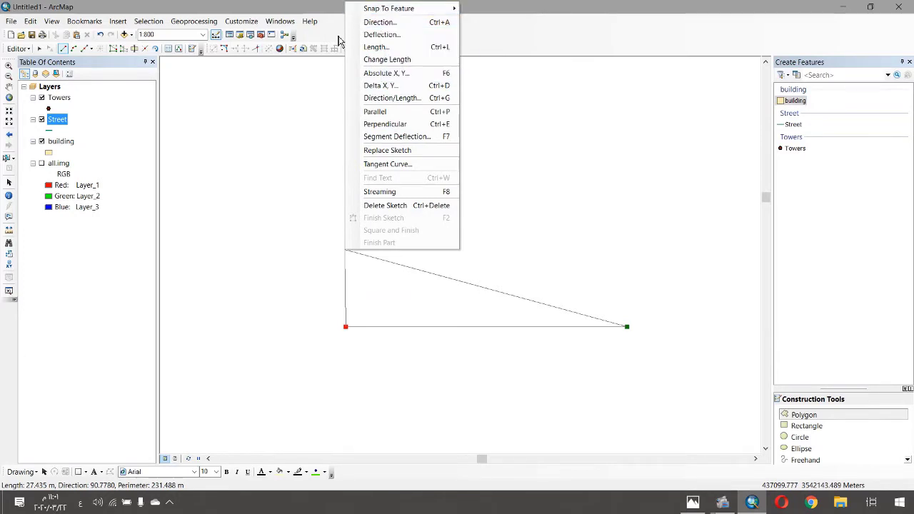
left_click(380, 22)
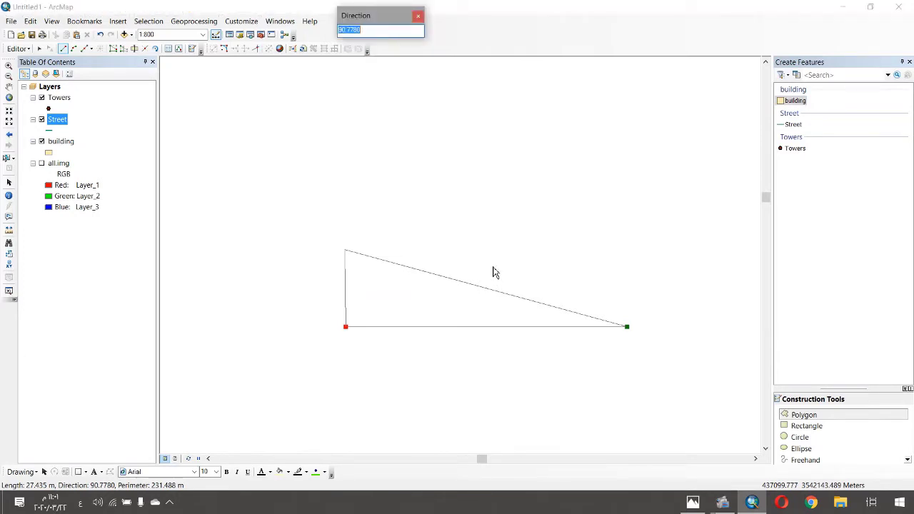
type("90")
key("Return")
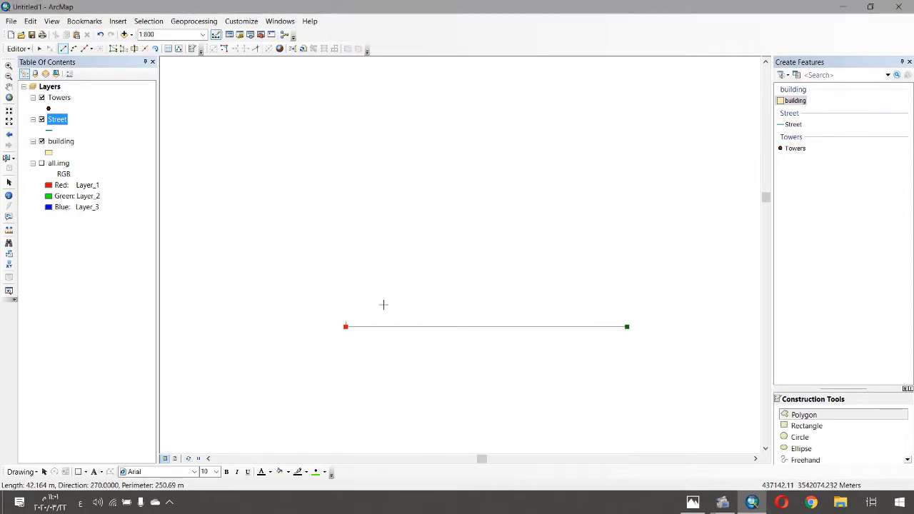
- Set the vertical second segment's length to 40 m, running north from the southwest corner
right_click(360, 235)
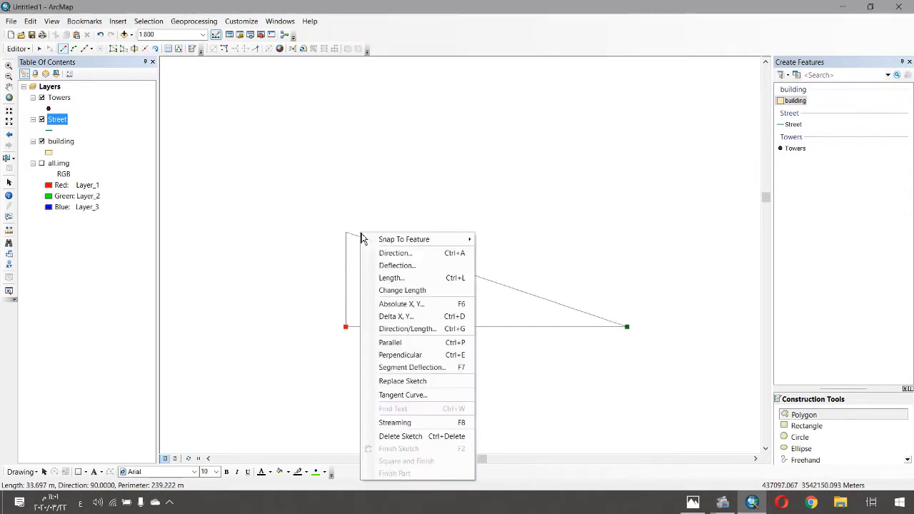
left_click(388, 277)
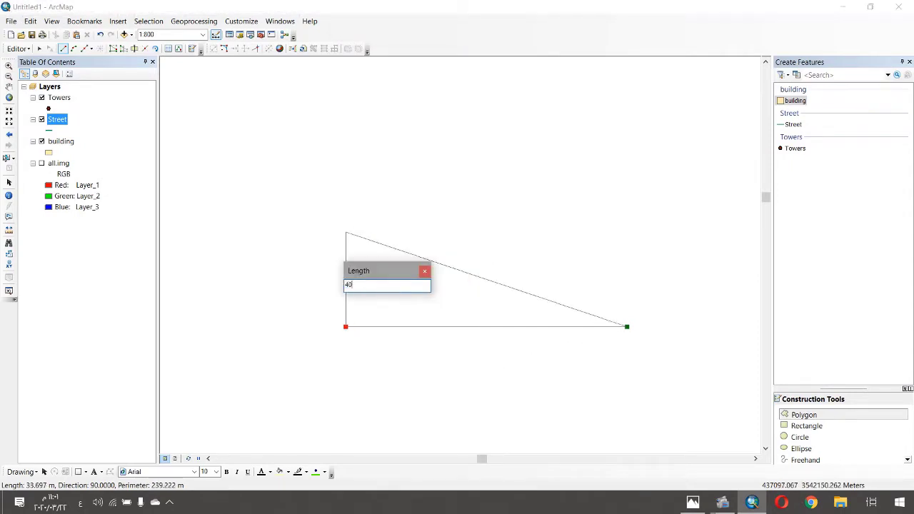
type("40")
key("Return")
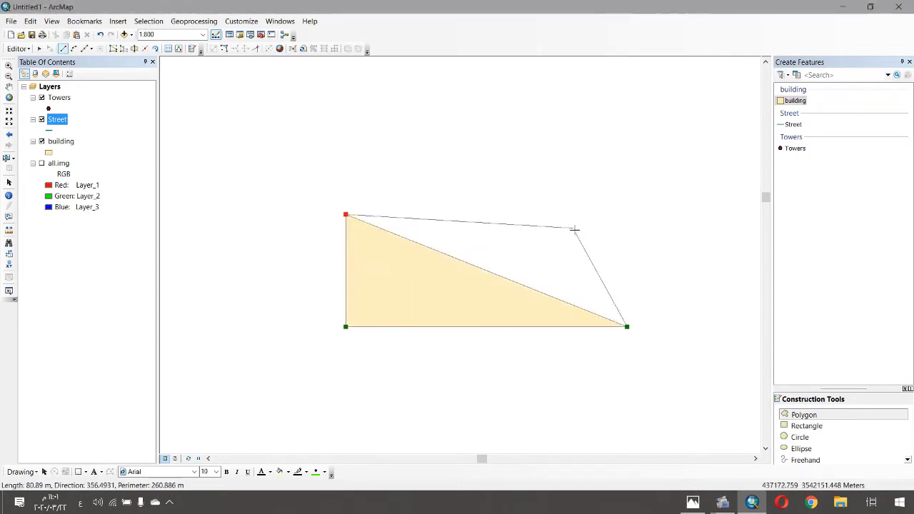
- Complete the building polygon as a rectangle from its three corners with Square and Finish
left_click_drag(592, 212, 580, 220)
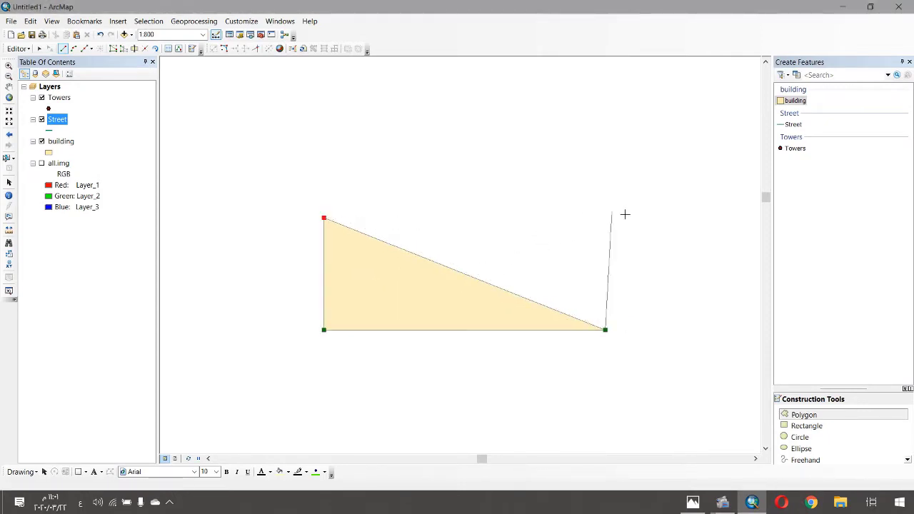
right_click(588, 214)
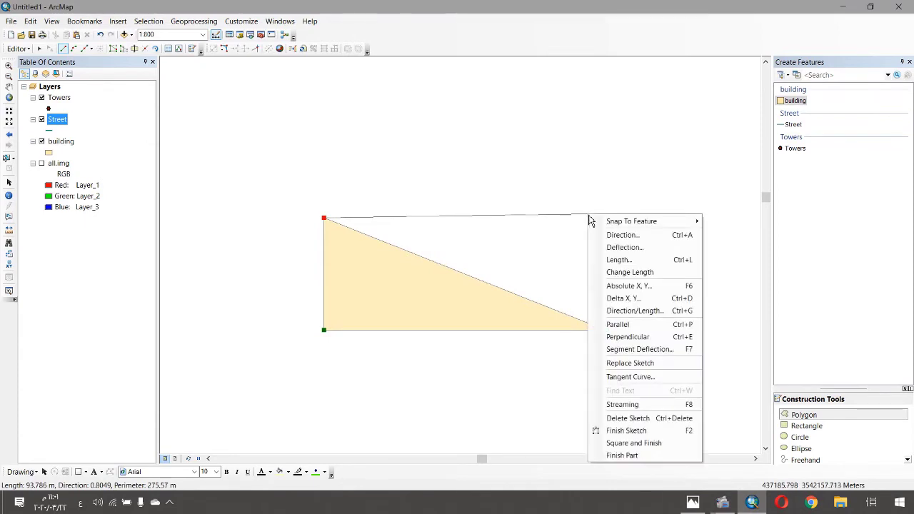
left_click(655, 446)
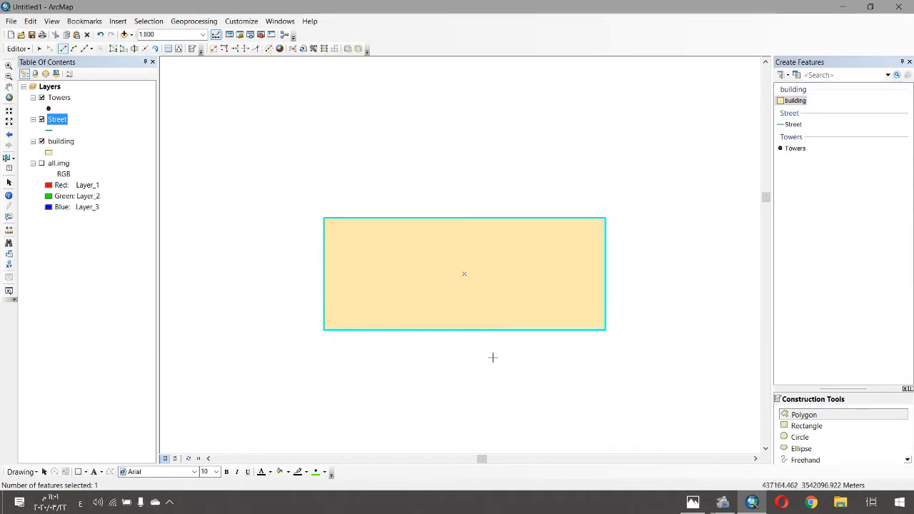
left_click_drag(497, 269, 504, 386)
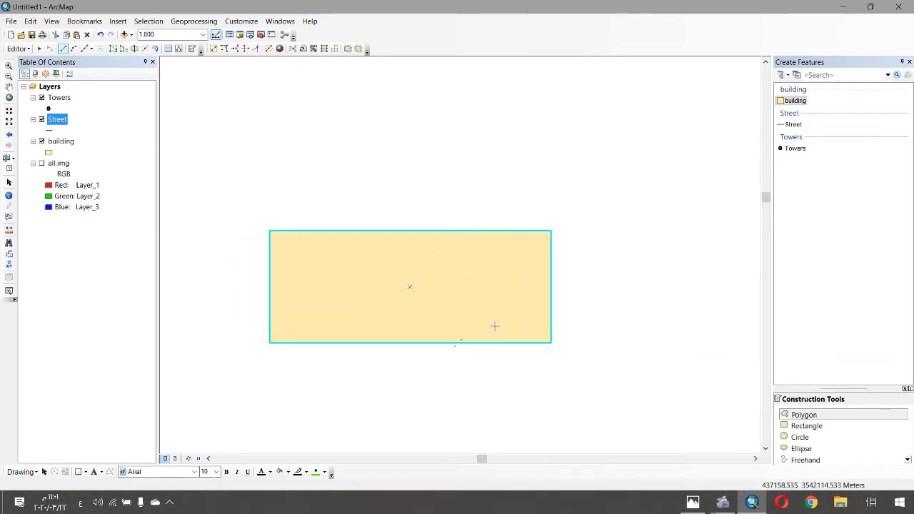
- Start a new building polygon northwest of the existing block and fix its first segment's length at 40 m
left_click(91, 49)
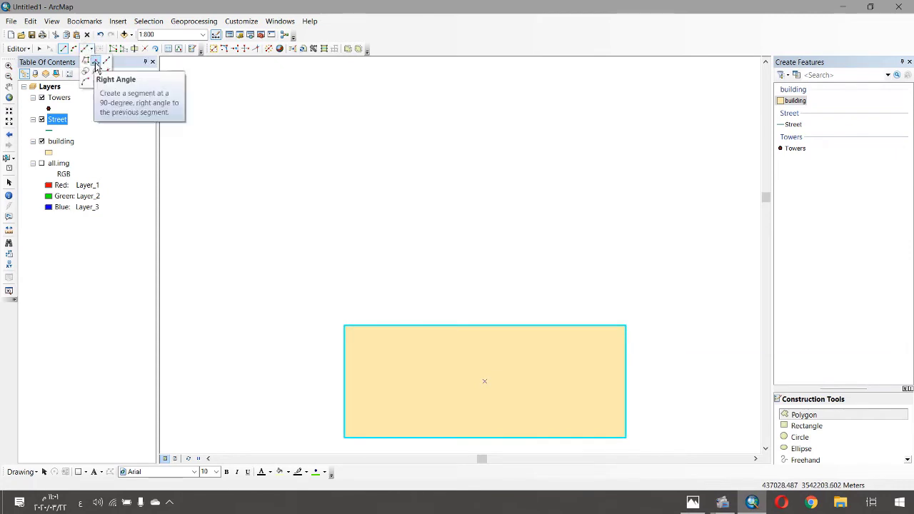
left_click(97, 63)
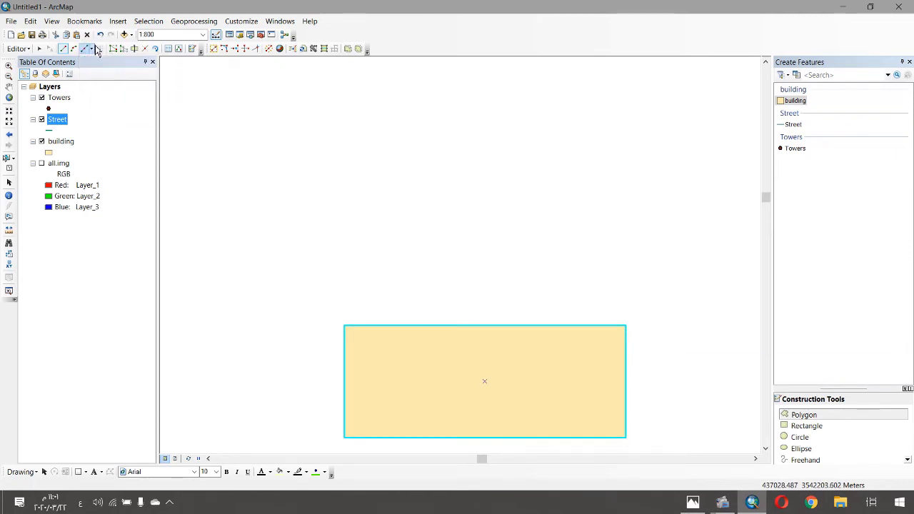
left_click(791, 101)
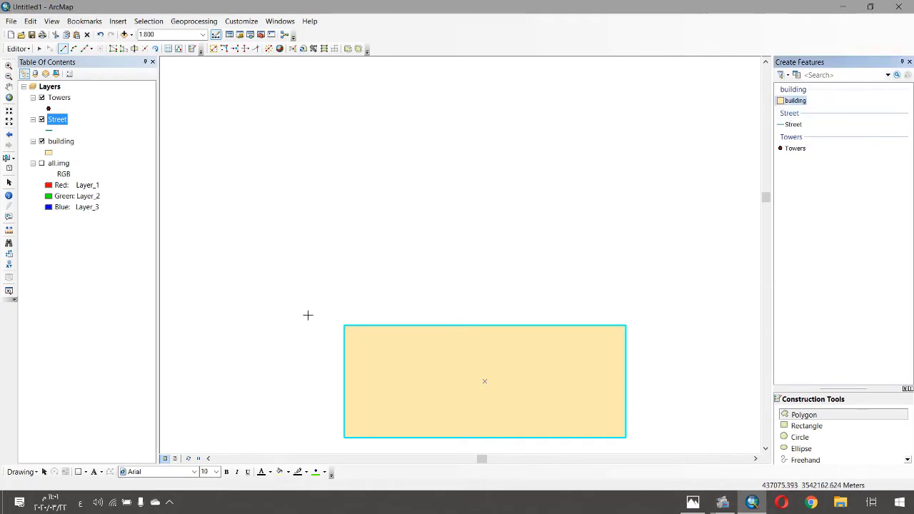
left_click(221, 279)
left_click_drag(333, 273, 500, 286)
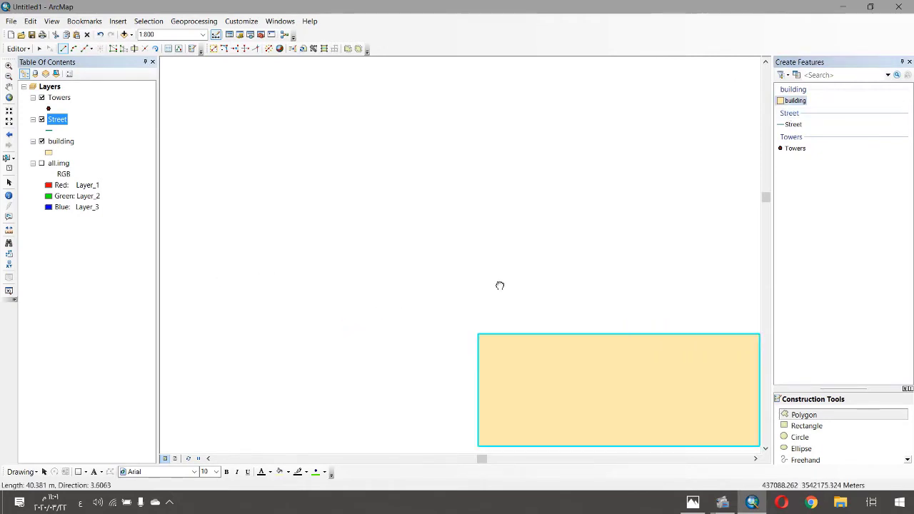
right_click(488, 287)
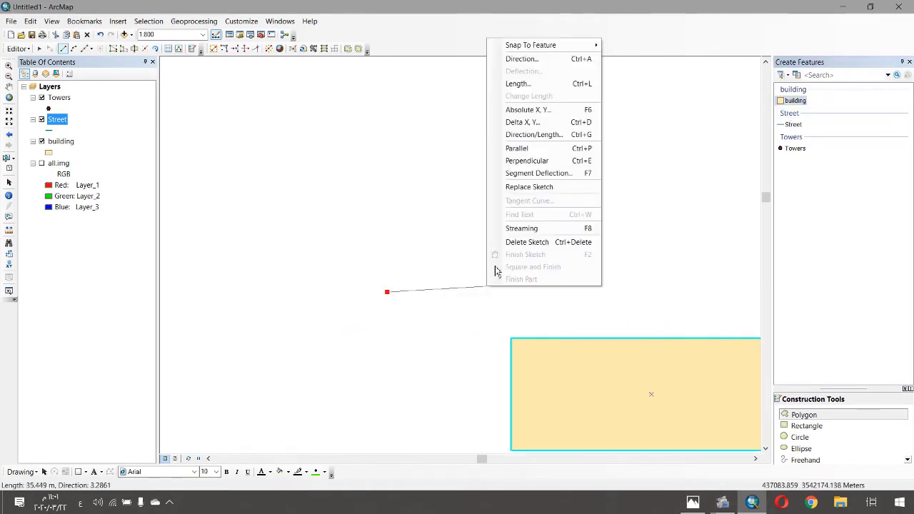
left_click(525, 95)
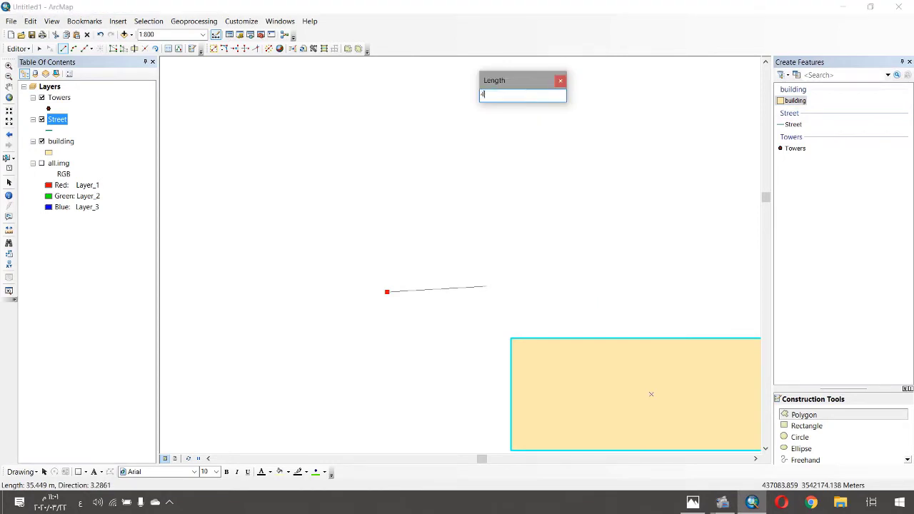
type("40")
key("Return")
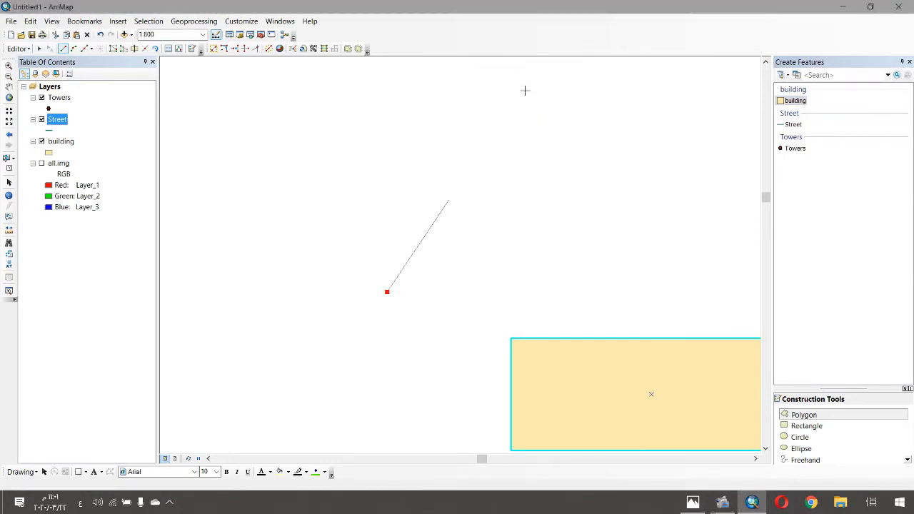
- Set the 40 m first segment's direction to 0, placing its end east of the starting corner
right_click(480, 281)
left_click(524, 55)
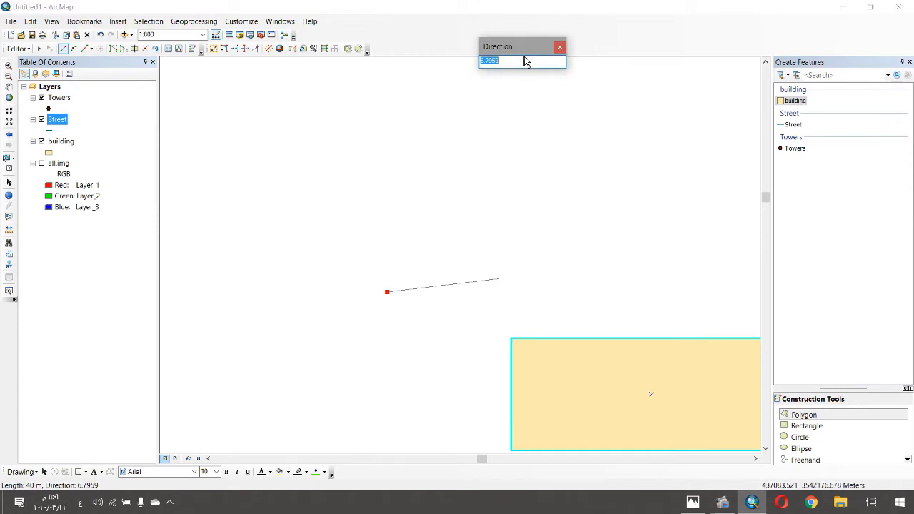
type("0")
key("Return")
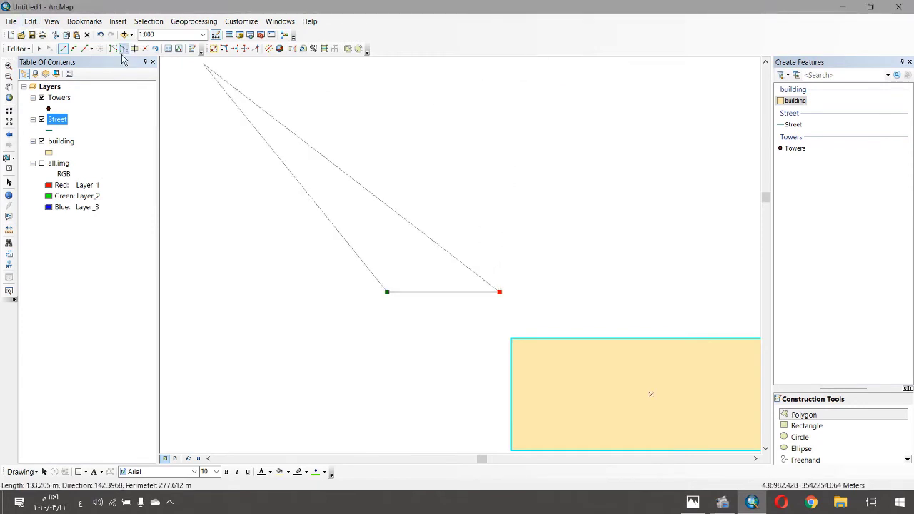
- Add a second segment with the Right Angle method, running north at direction 90 with a length of 100 m
left_click(91, 49)
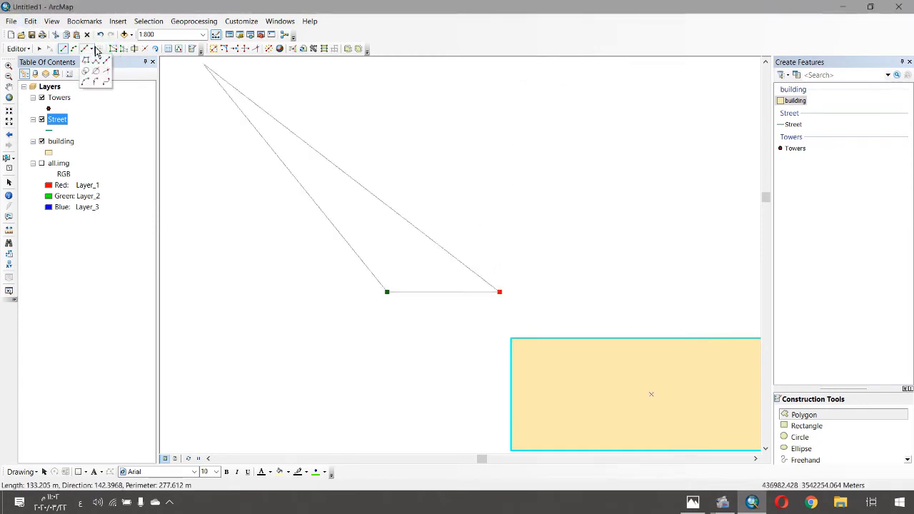
left_click(99, 64)
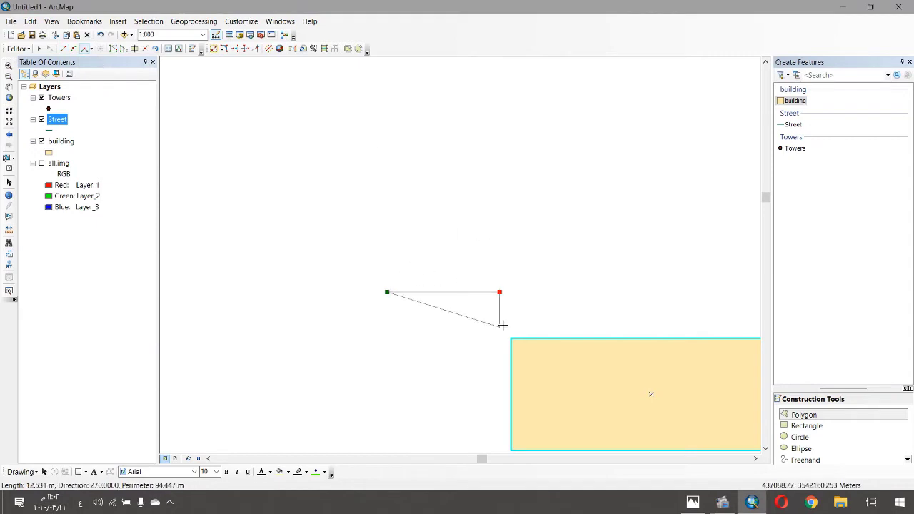
left_click_drag(450, 136, 433, 202)
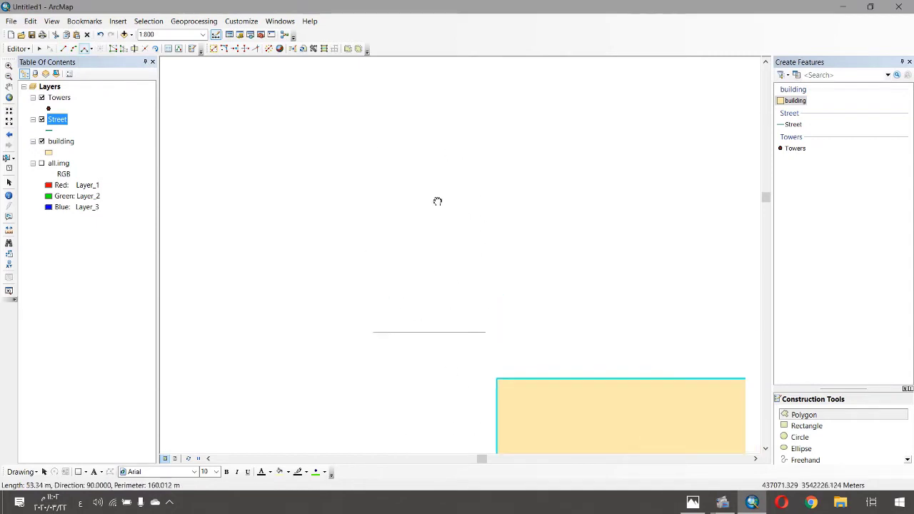
scroll(458, 258, "up", 1)
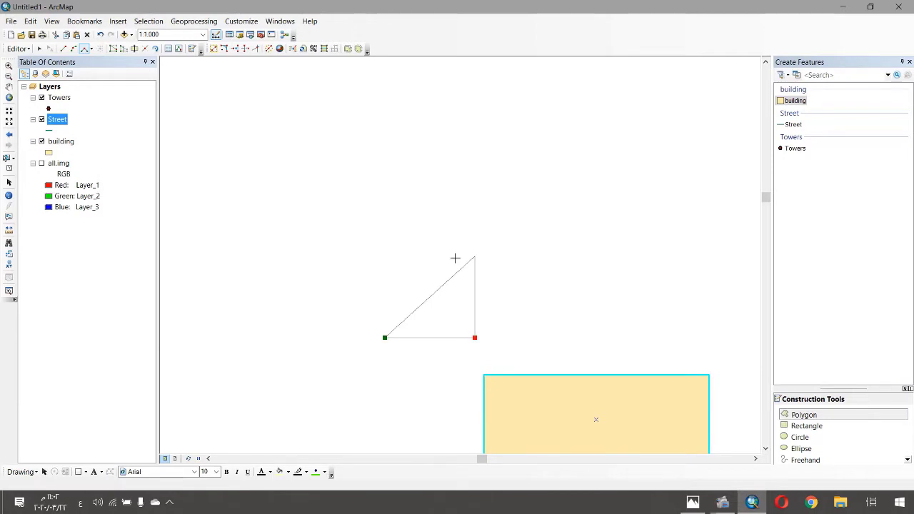
right_click(437, 184)
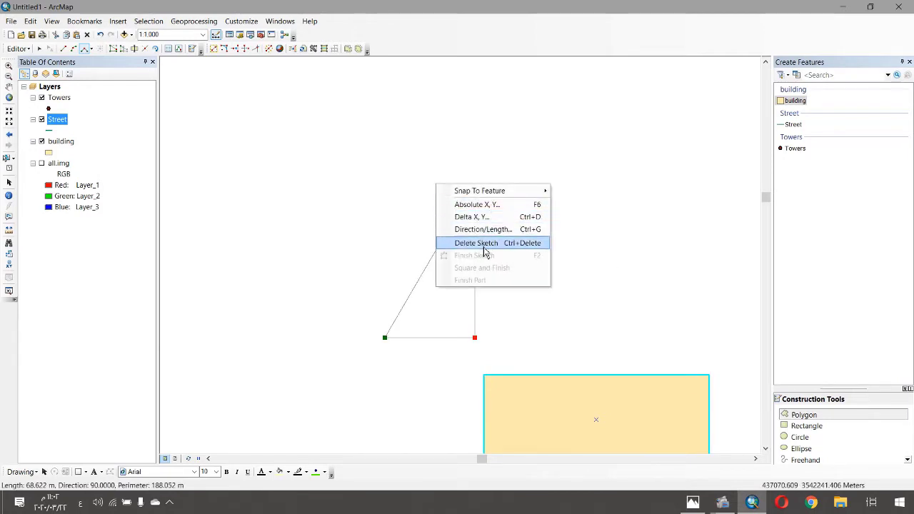
key("Escape")
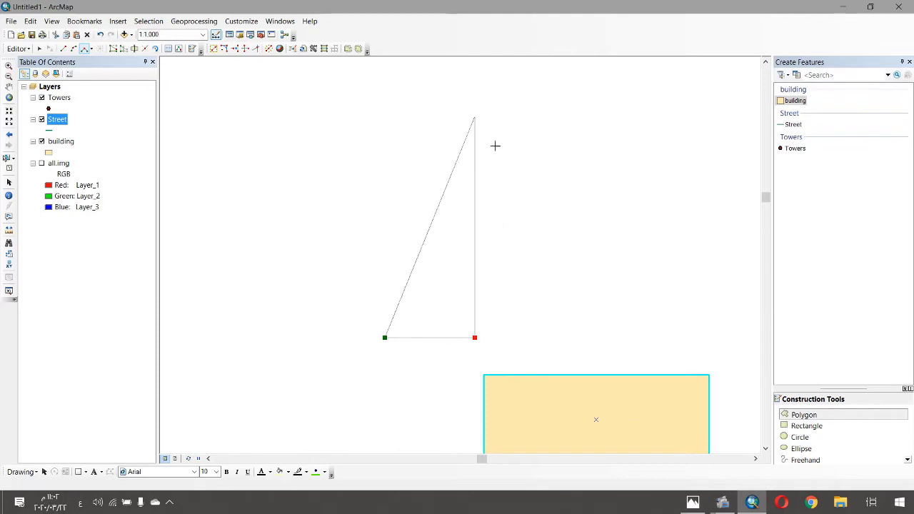
right_click(463, 194)
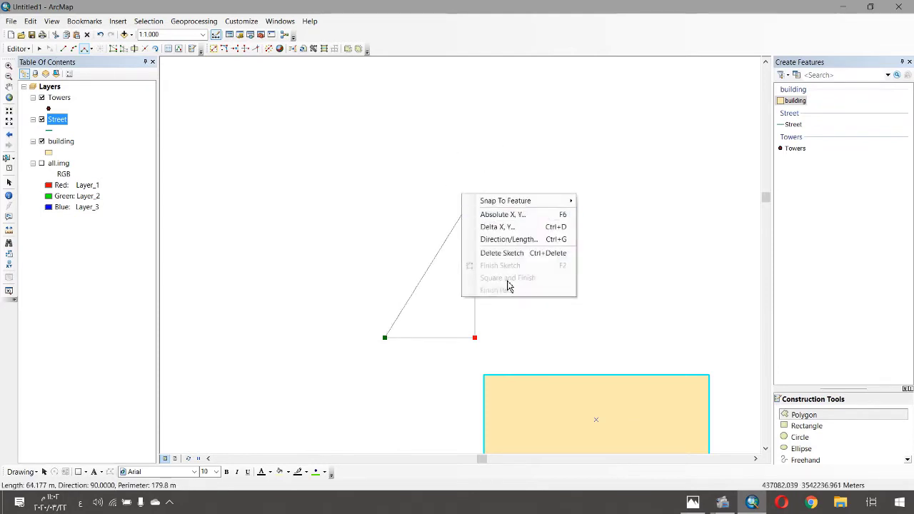
left_click(508, 239)
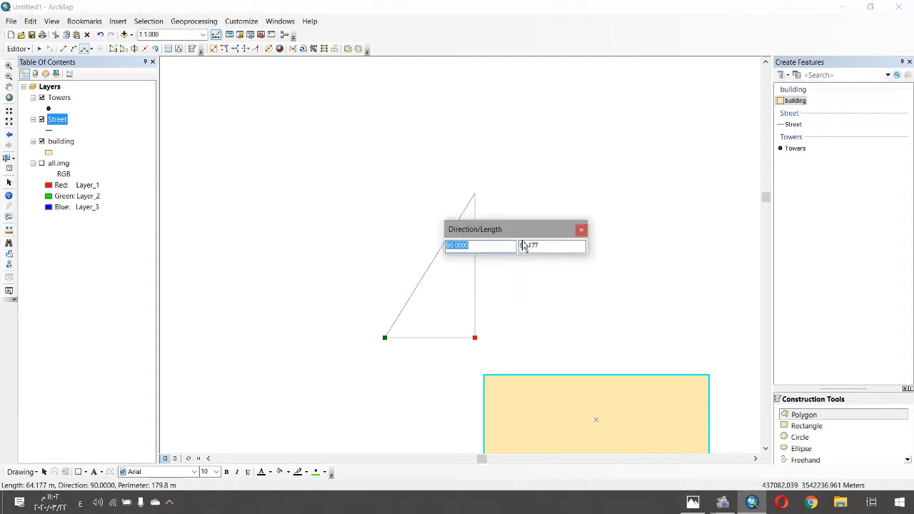
key("Tab")
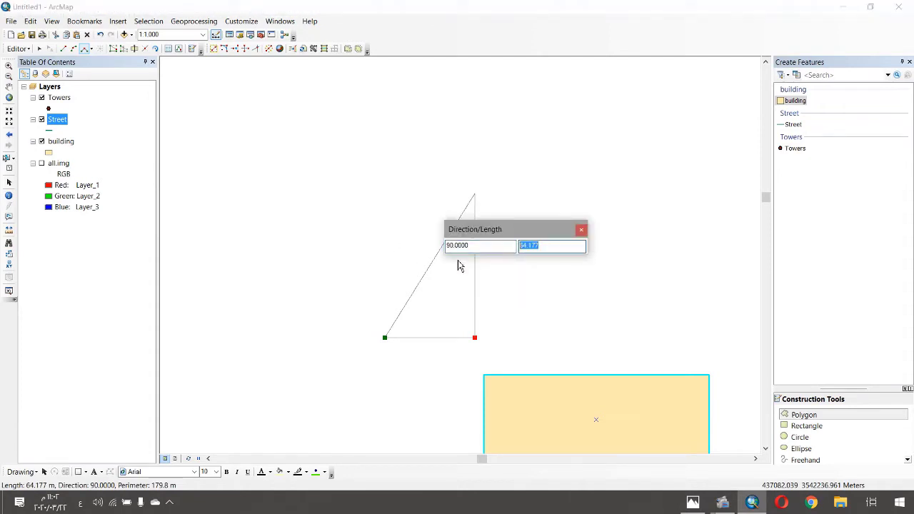
type("1,")
type("00")
key("Return")
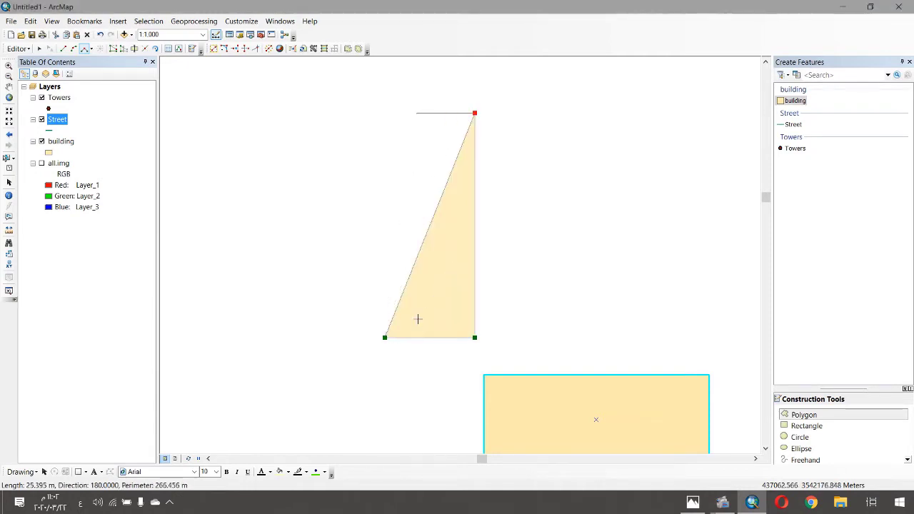
- Add the 40 m third segment westward at direction 180 and finish the sketch as a 40 by 100 m building polygon
right_click(387, 113)
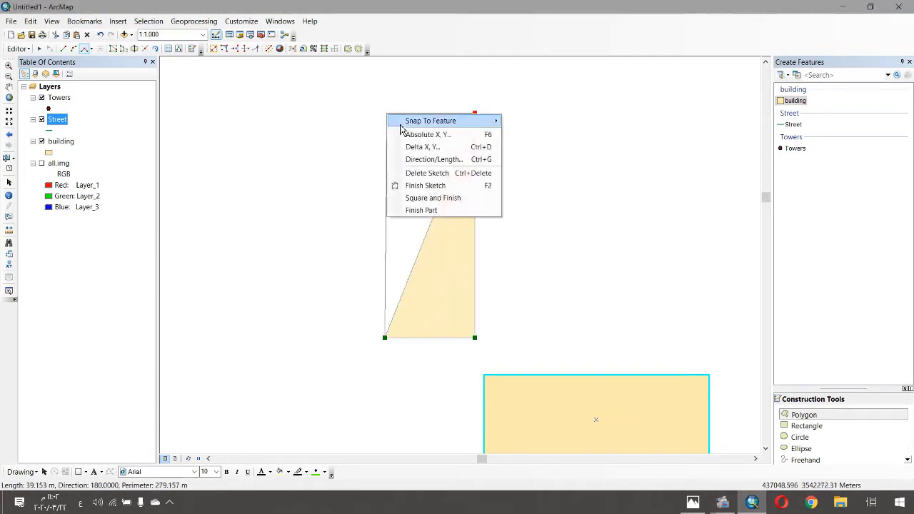
left_click(435, 160)
left_click_drag(445, 163, 429, 163)
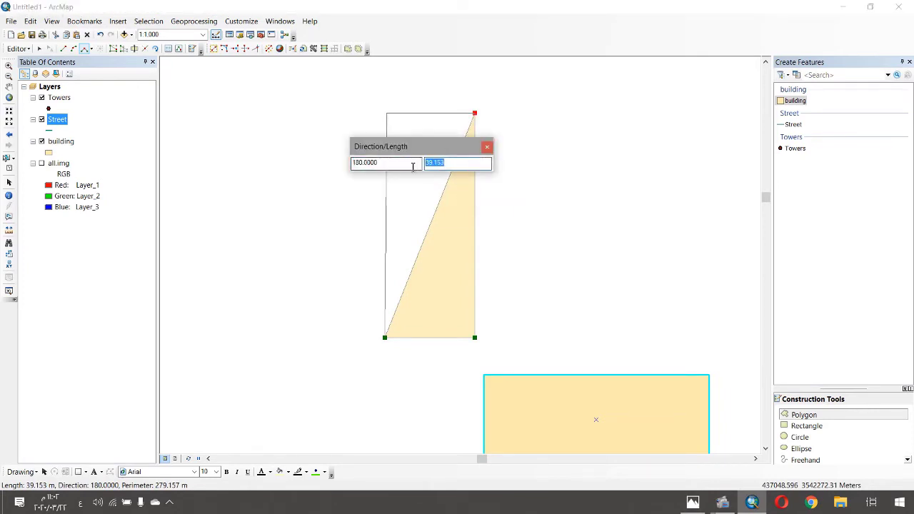
type("40")
key("Return")
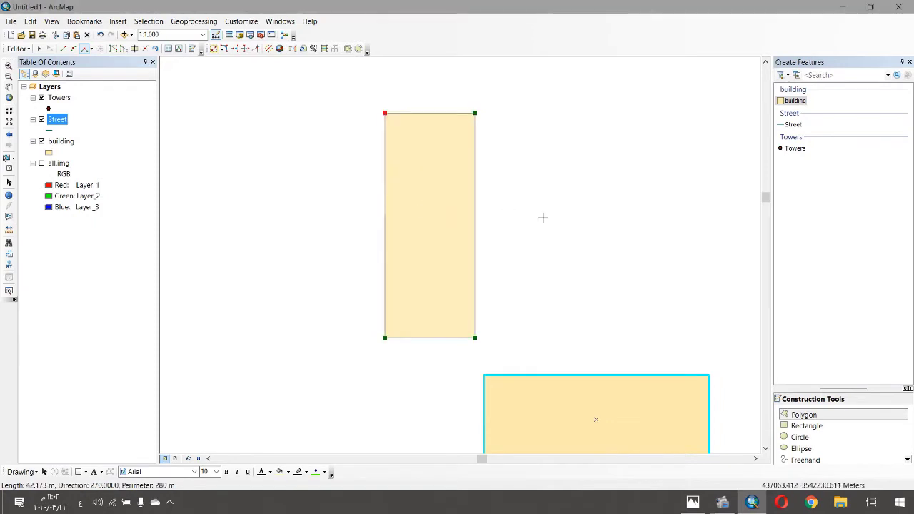
right_click(435, 210)
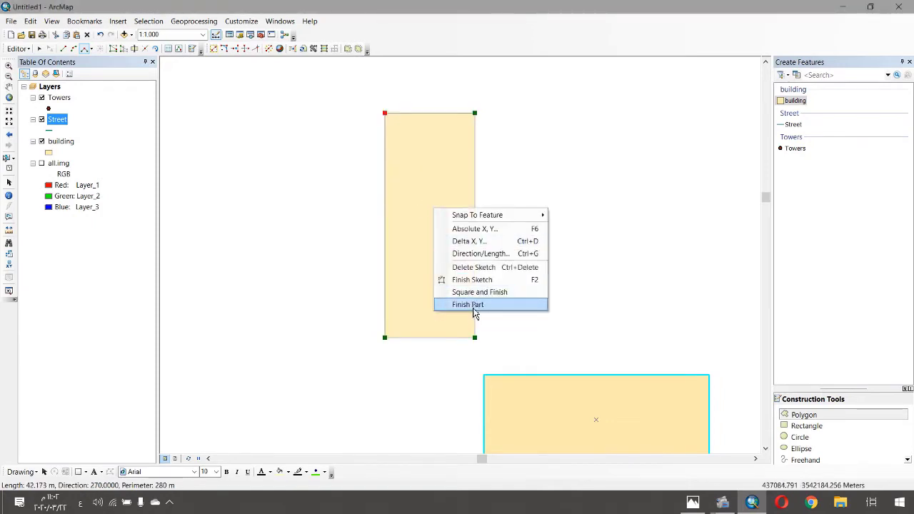
left_click(470, 279)
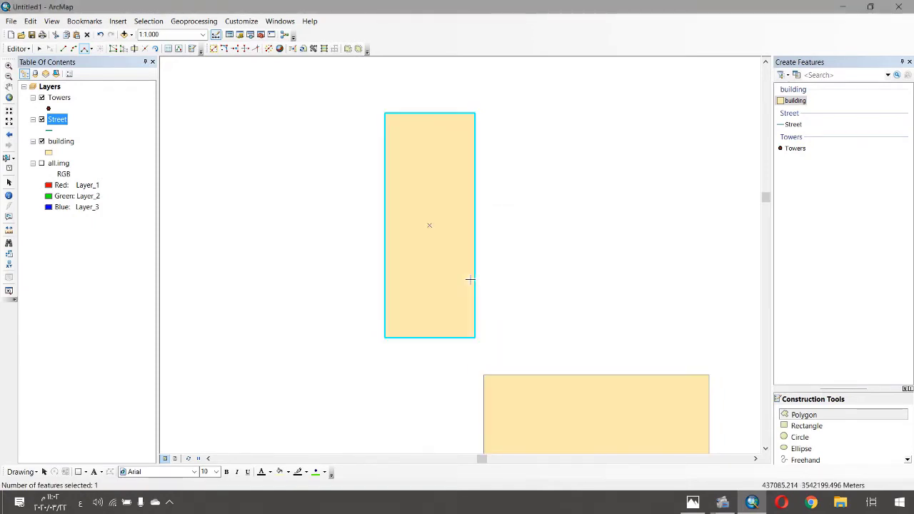
- Delete the selected upright building polygon, keeping only the 100 by 40 m block
key("Delete")
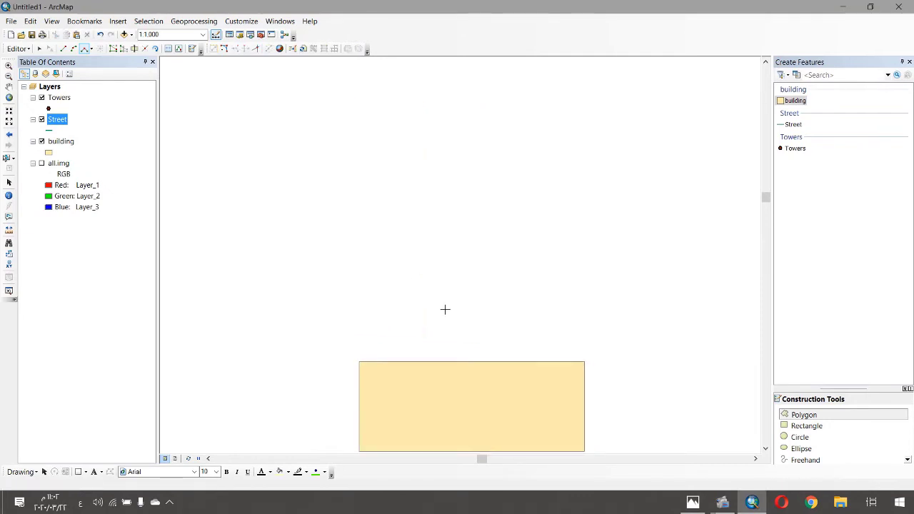
key("Down")
key("Right")
key("Down")
key("Left")
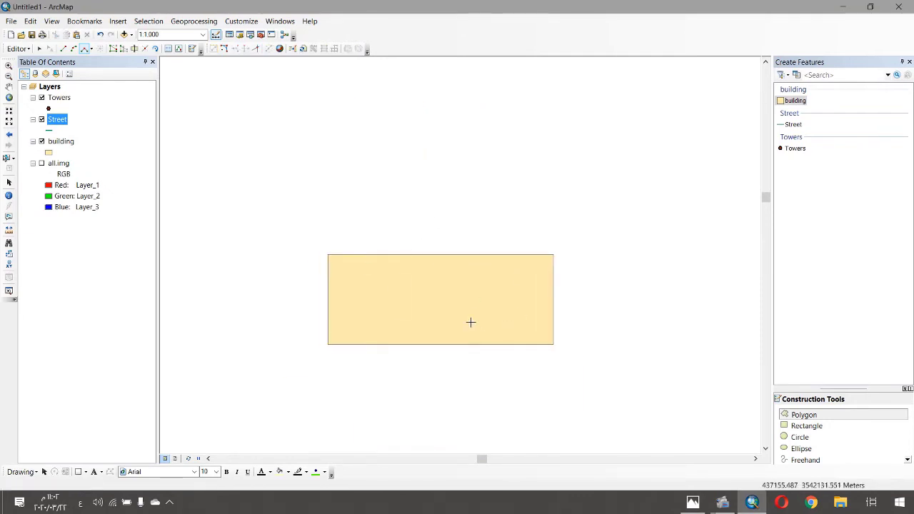
scroll(470, 322, "up", 1)
key("Up")
key("Right")
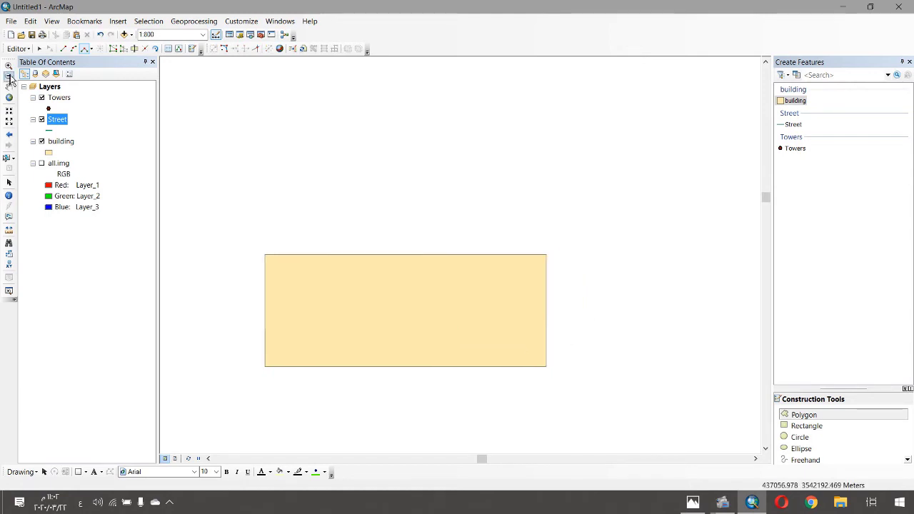
- Check the spacing and dimensions of the neighbouring blocks in the reference image Untitled1.jpg, and return to ArcMap
left_click(63, 49)
key("Down")
key("Right")
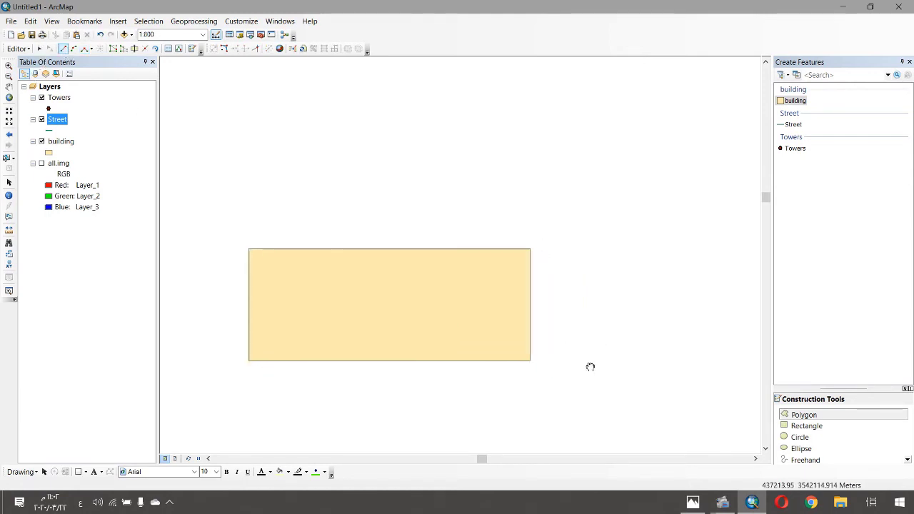
key("Right")
key("alt+Tab")
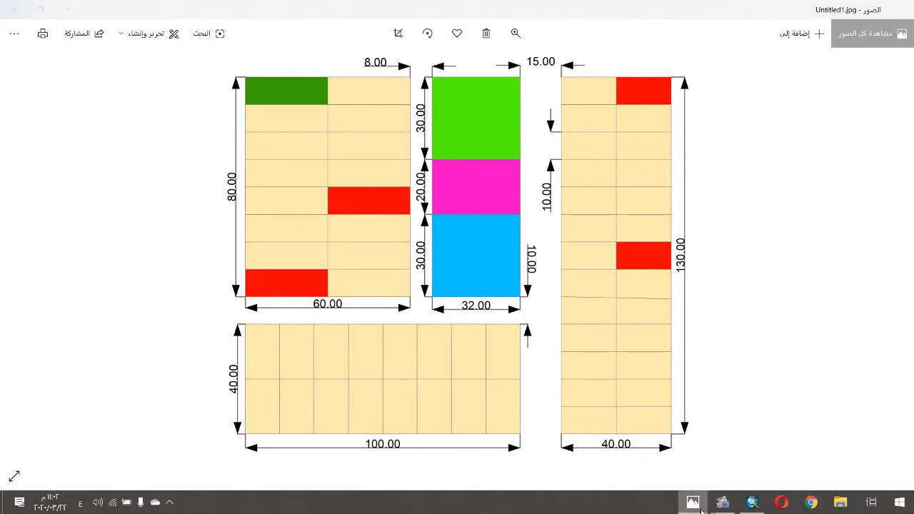
key("alt+Tab")
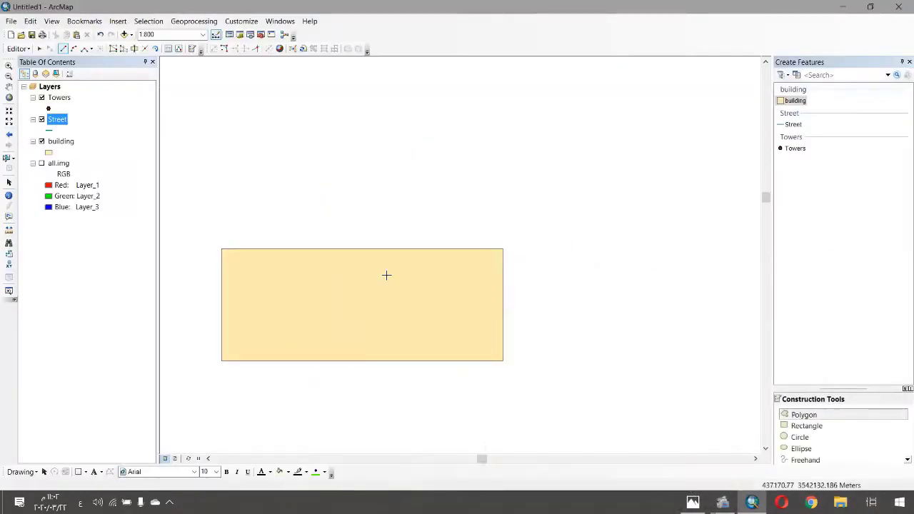
- Start a Direction-Distance construction for a new building and lay its direction line along the existing block's bottom edge
left_click(92, 48)
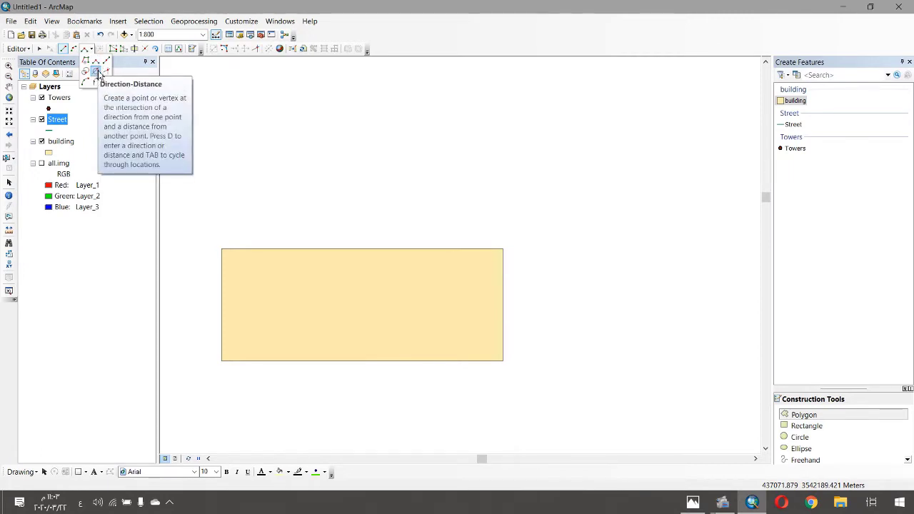
left_click(98, 74)
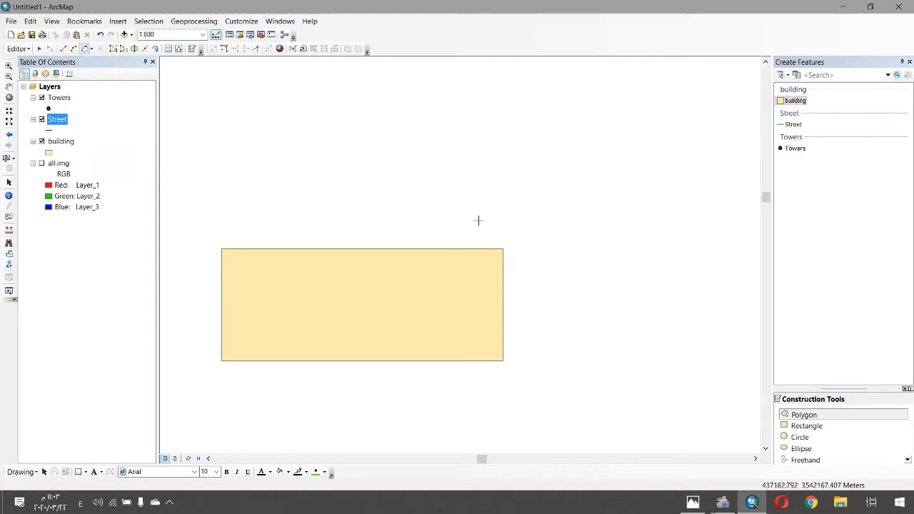
left_click(327, 366)
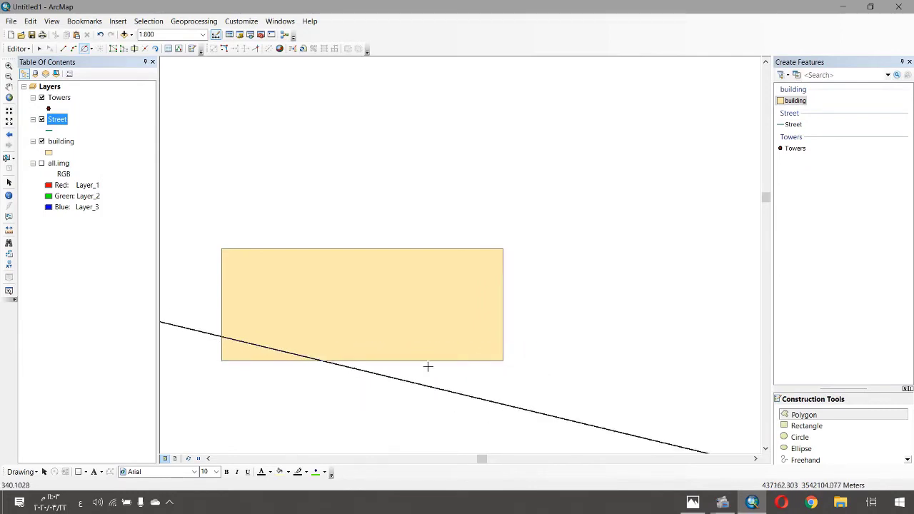
double_click(508, 368)
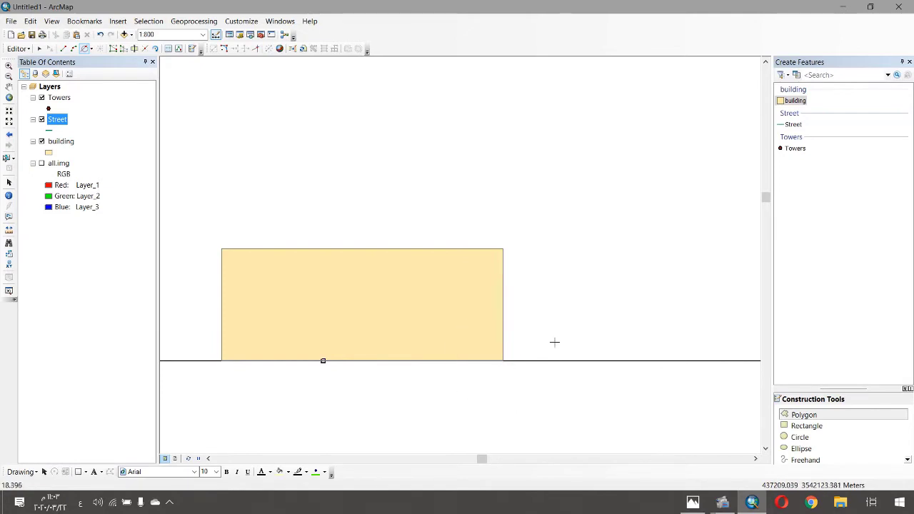
- Place the new polygon's first vertex on that direction line, 15 m east of the block's lower-right corner, checking the spacing in the reference image
left_click(503, 361)
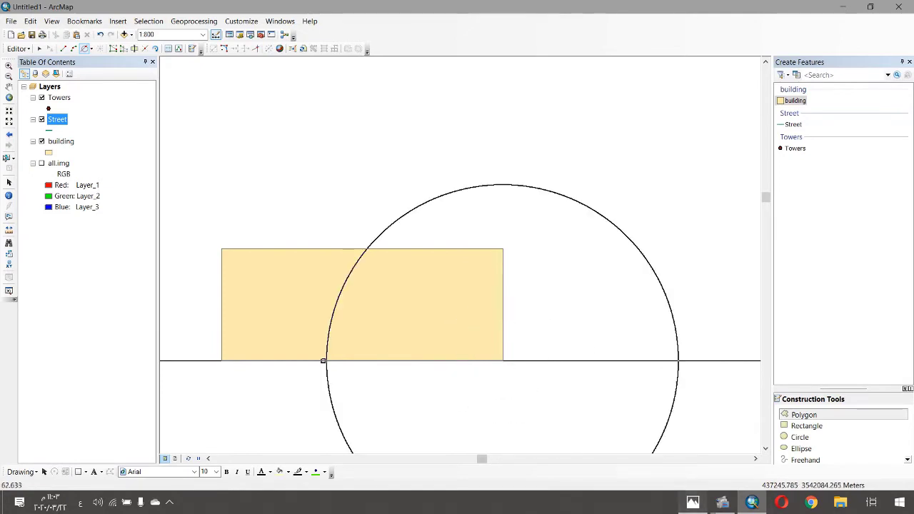
key("alt+Tab")
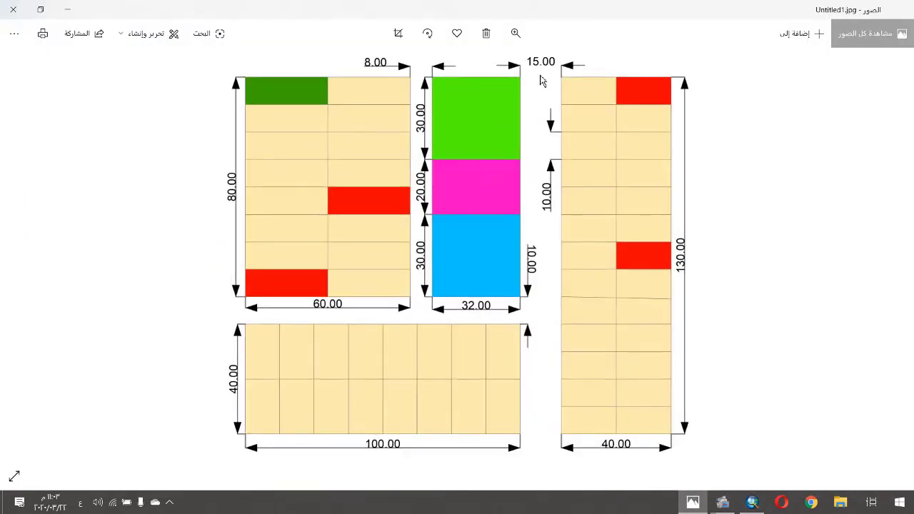
key("alt+Tab")
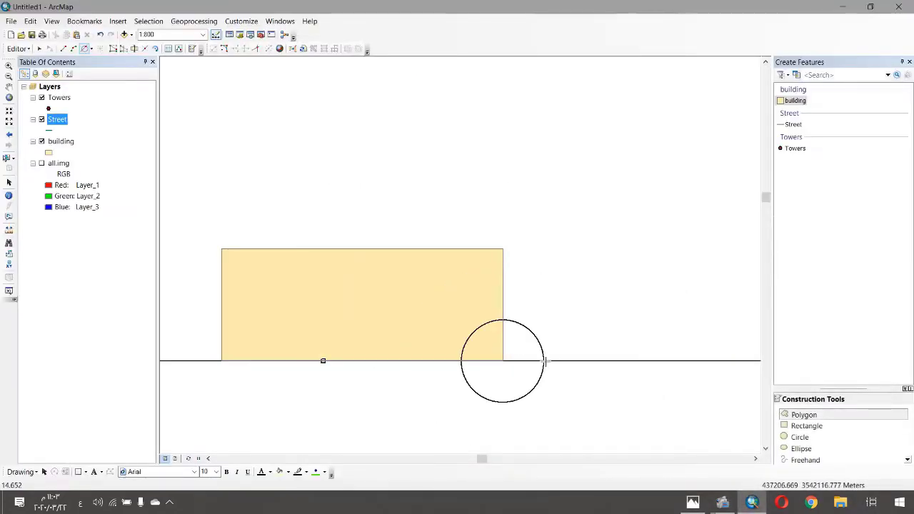
key("r")
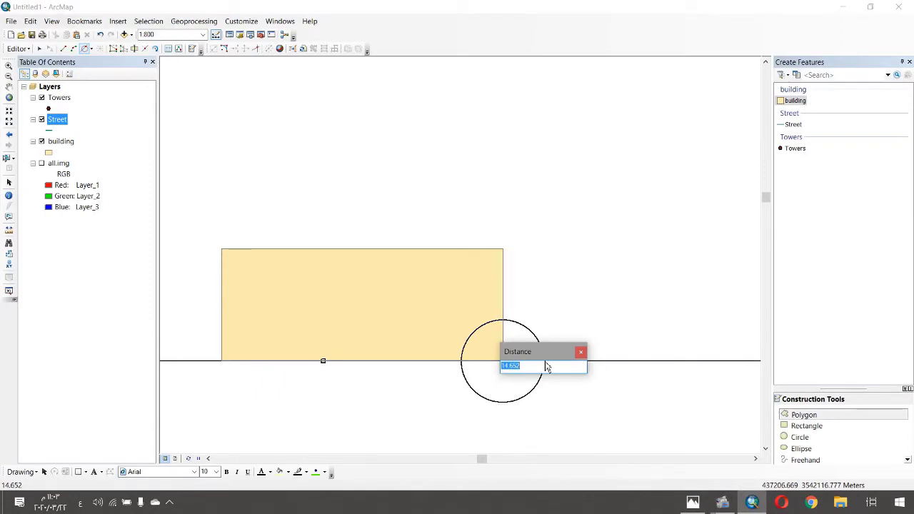
type("15")
key("Return")
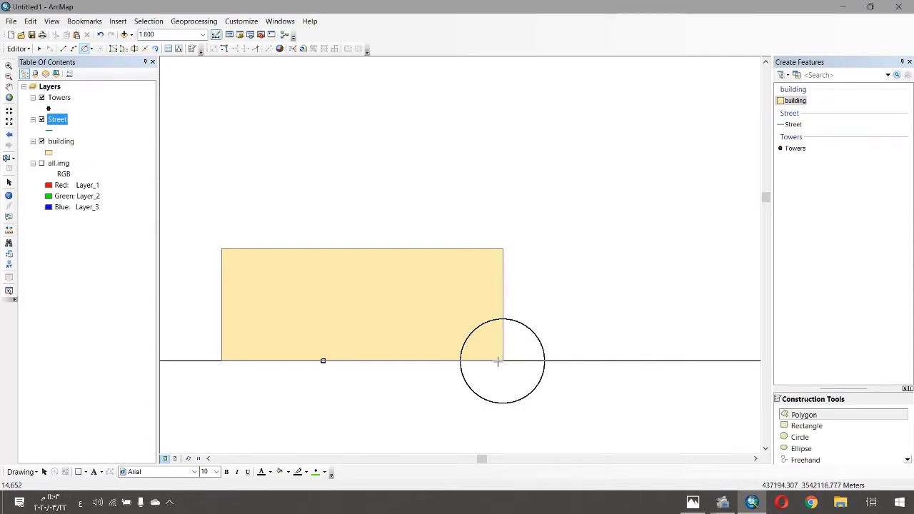
left_click(545, 362)
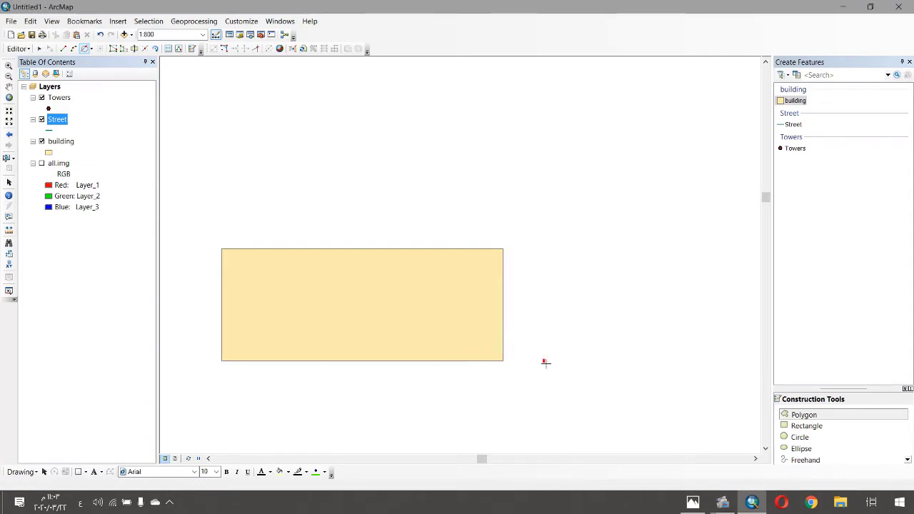
- Add the first straight segment of the new building eastward from the start vertex at direction 0 with a length of 40 m
left_click_drag(674, 372, 590, 386)
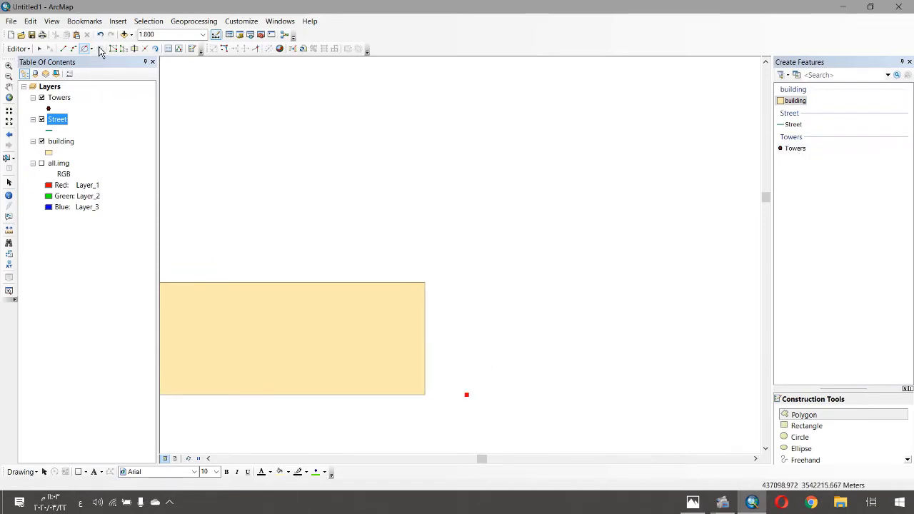
left_click(798, 100)
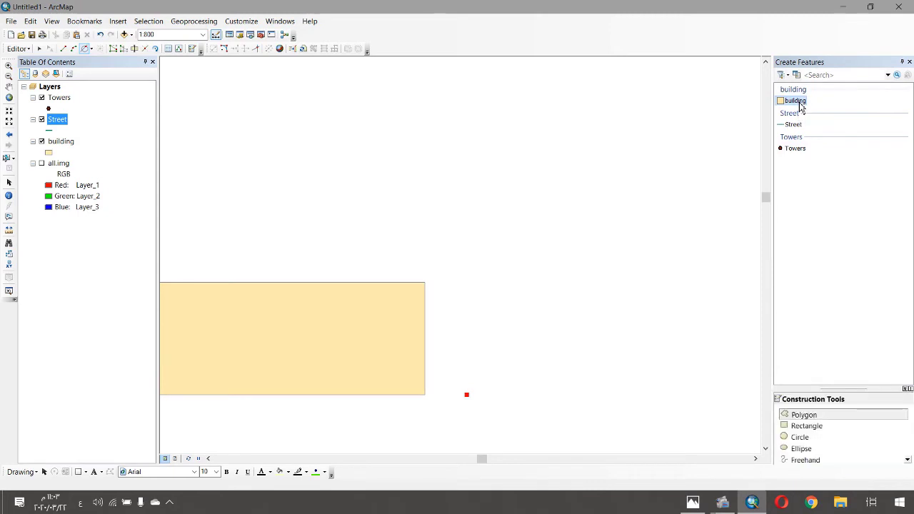
right_click(552, 392)
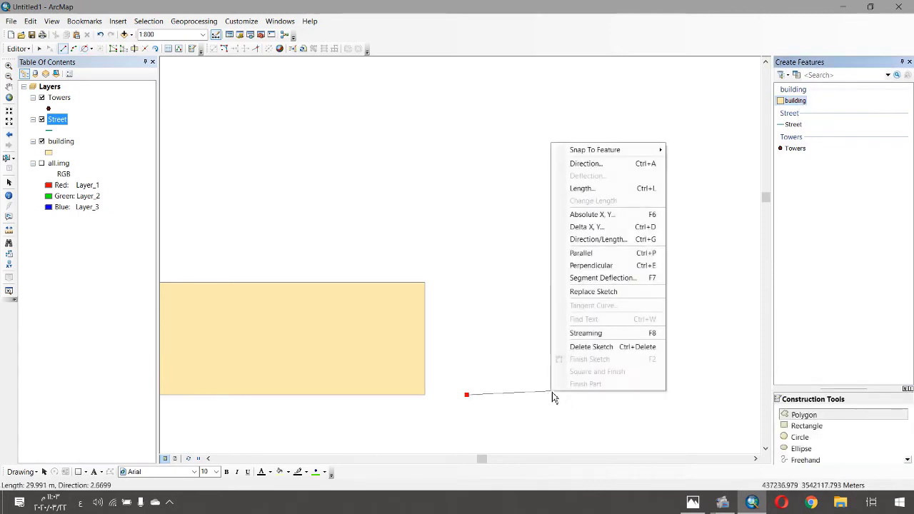
left_click(601, 164)
left_click(634, 156)
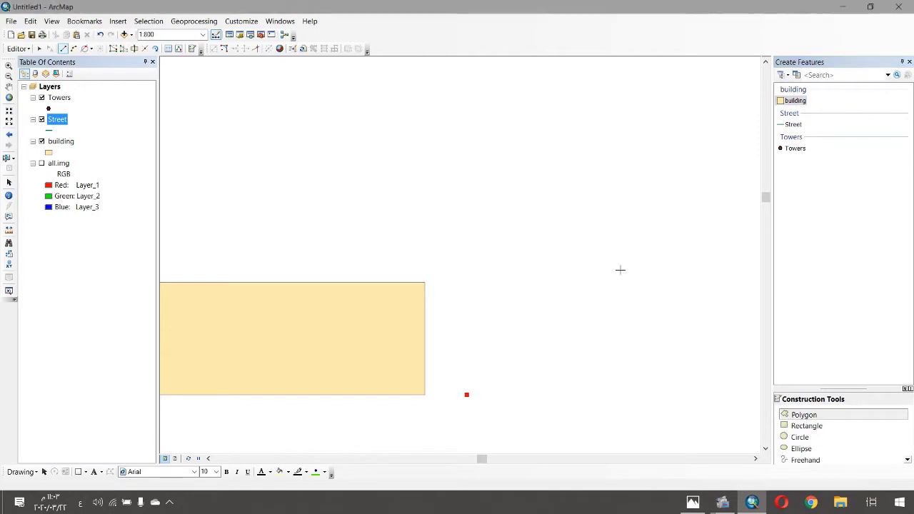
right_click(592, 202)
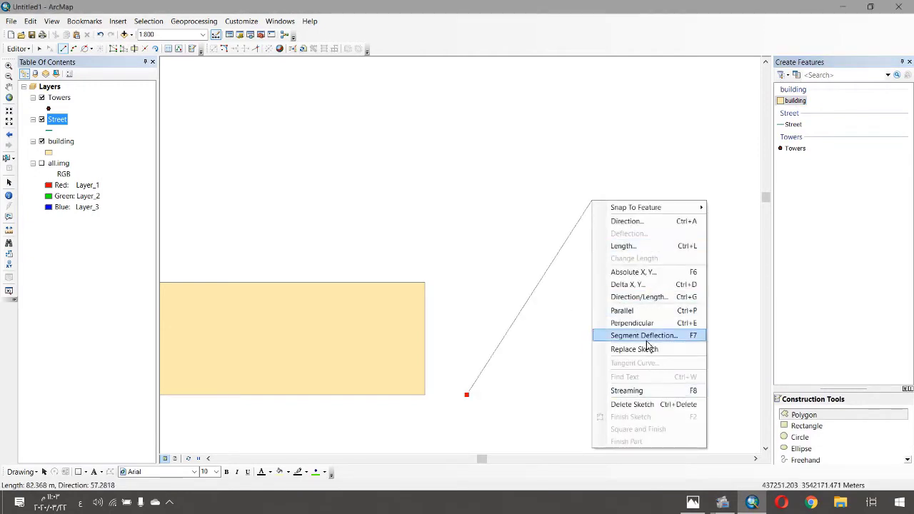
left_click(650, 306)
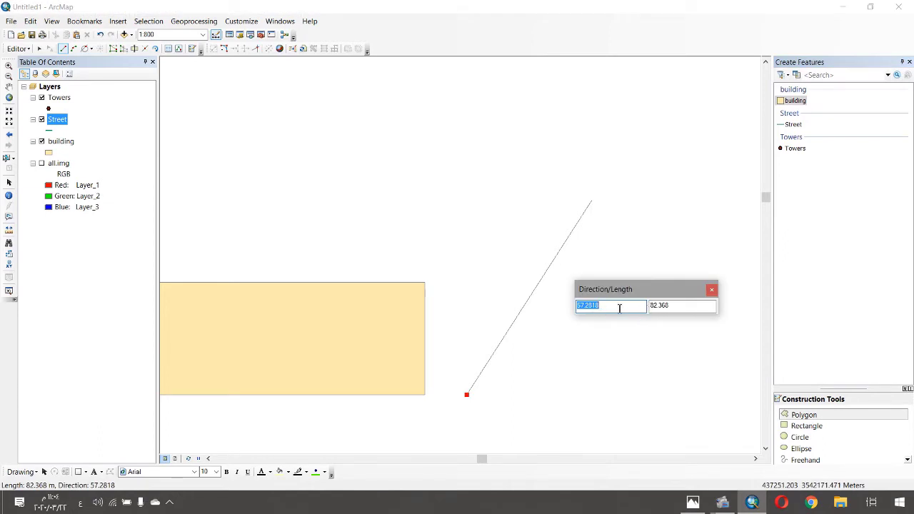
type("0")
key("Tab")
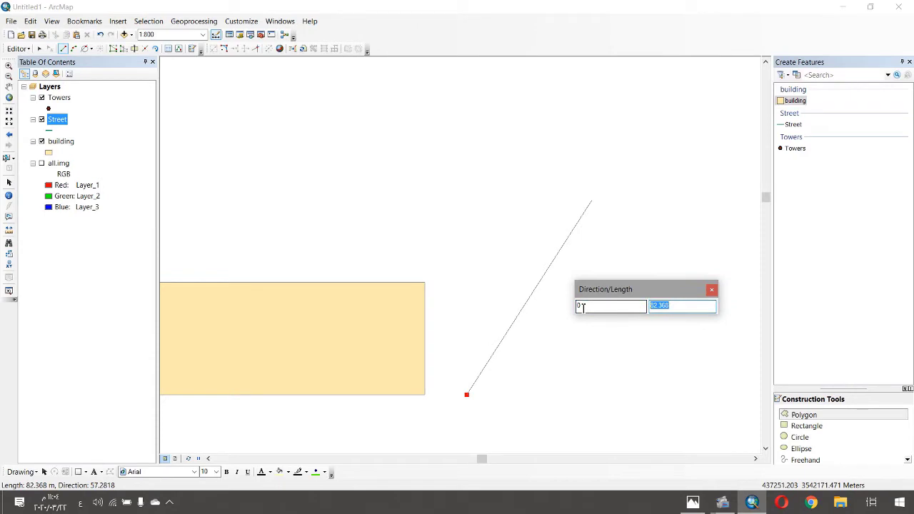
key("Return")
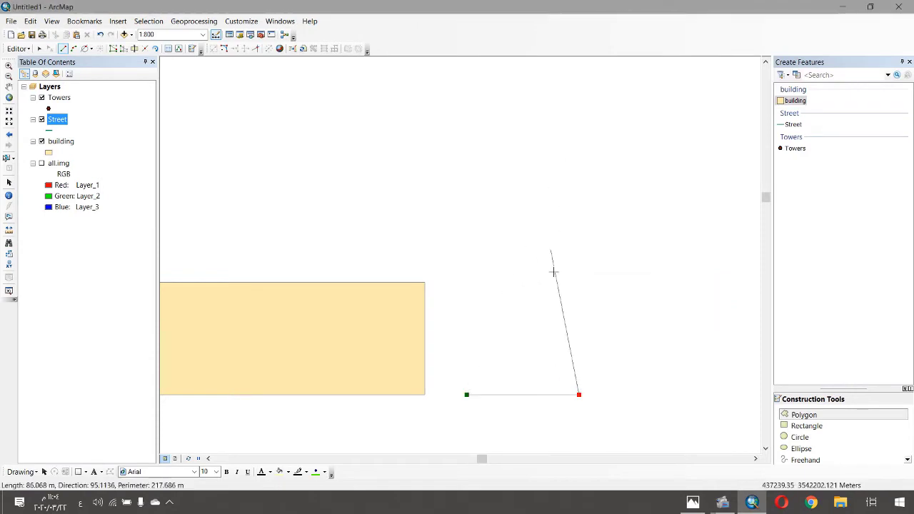
- Constrain the second segment to run parallel to the right edge of the existing 100 by 40 m block
right_click(587, 224)
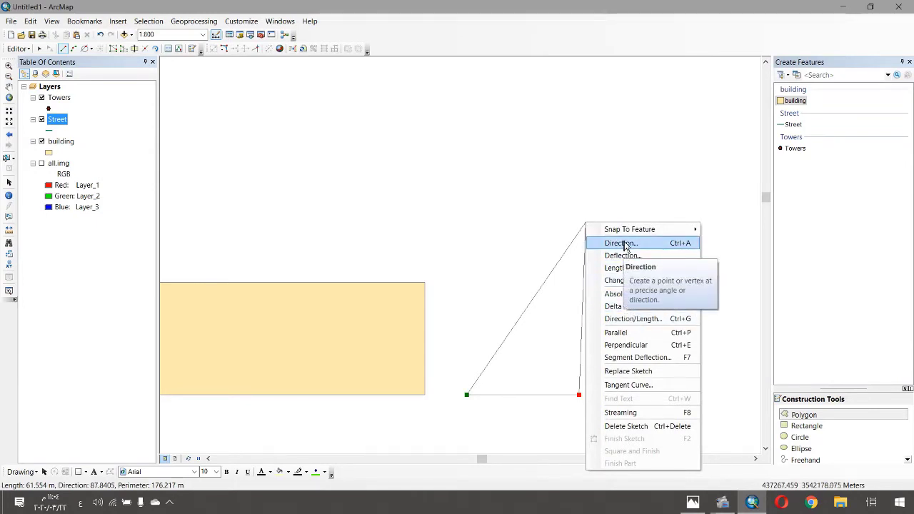
key("Escape")
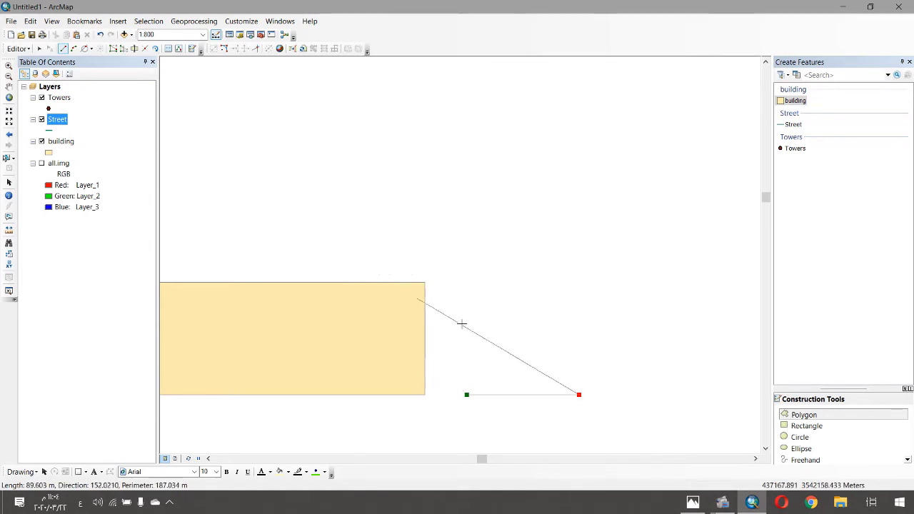
left_click(580, 395)
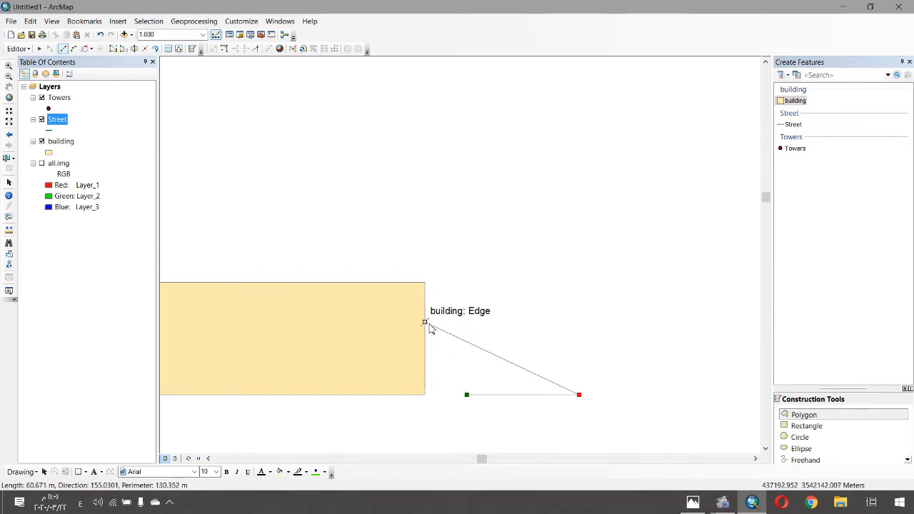
right_click(426, 332)
key("Escape")
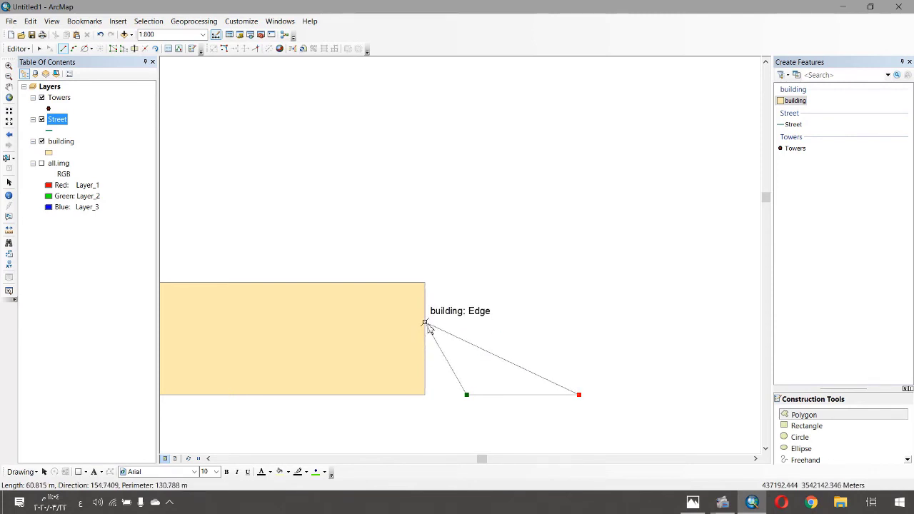
right_click(427, 325)
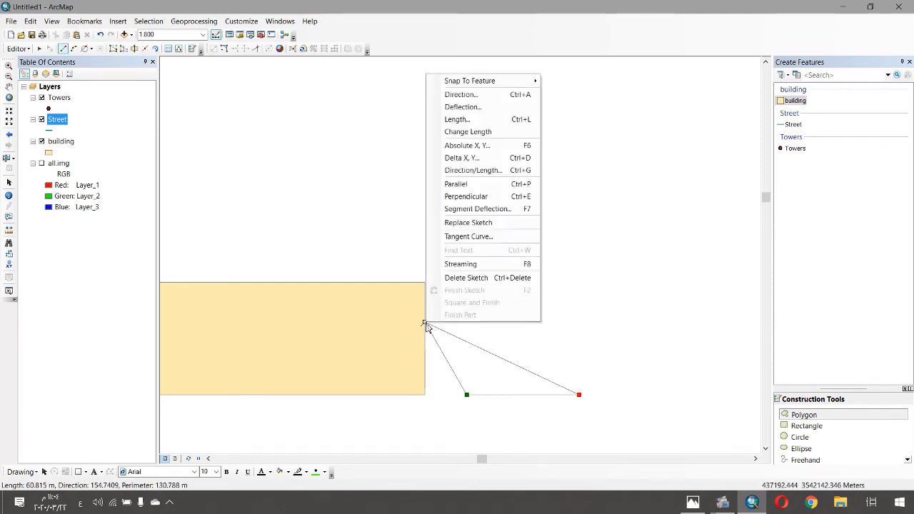
left_click(460, 187)
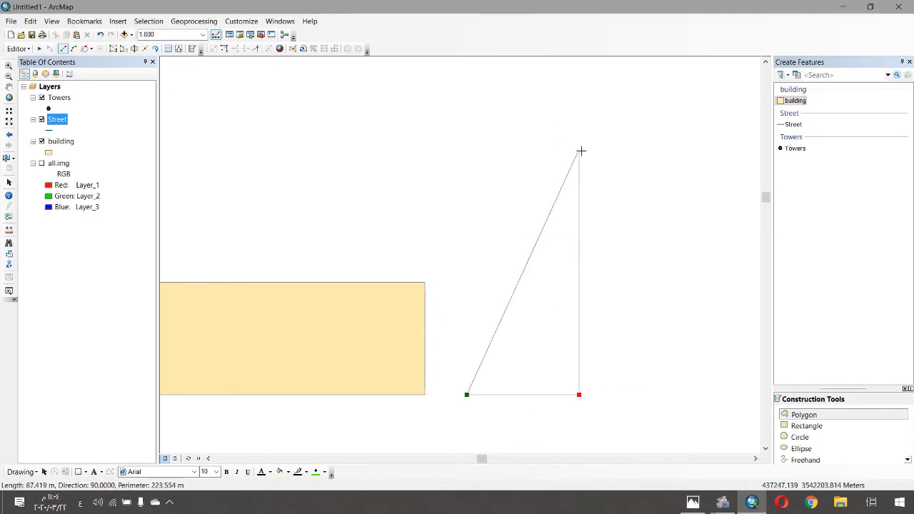
- Set the parallel second segment's length to 130 m, as dimensioned in the reference image Untitled1.jpg
right_click(582, 151)
left_click(628, 201)
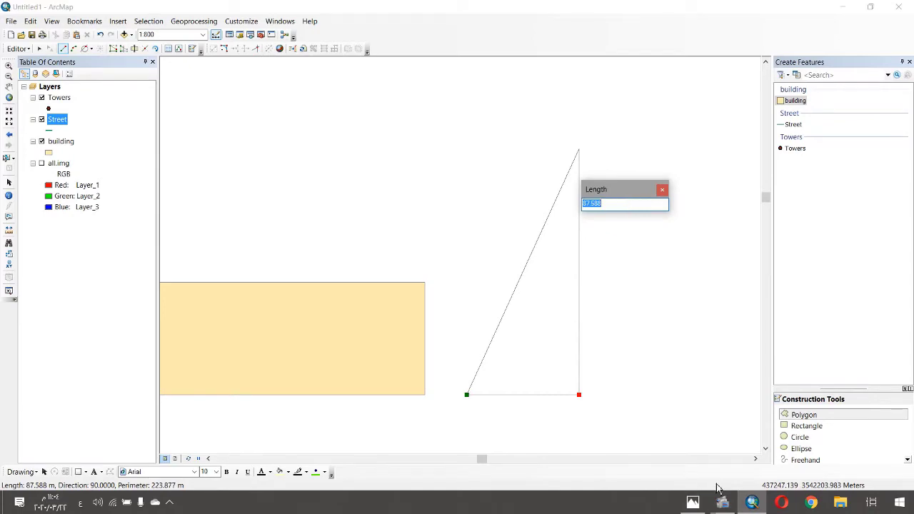
left_click(693, 503)
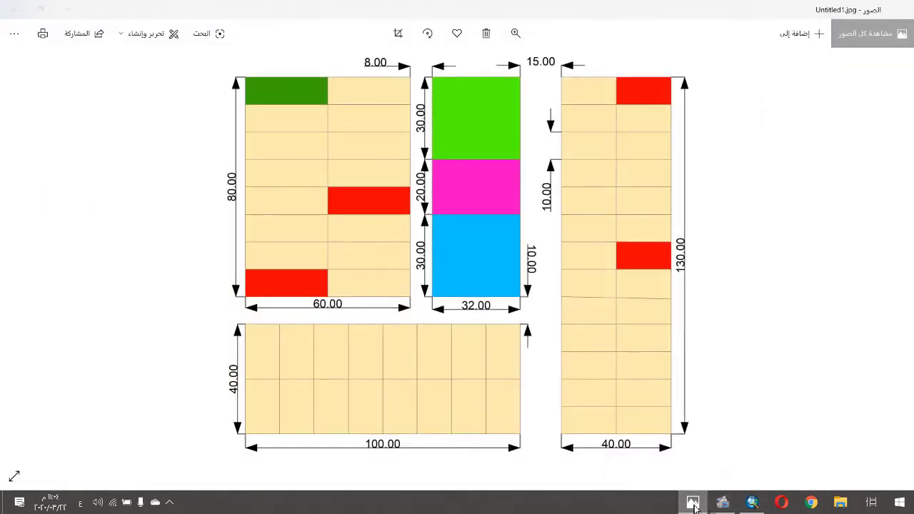
left_click(692, 503)
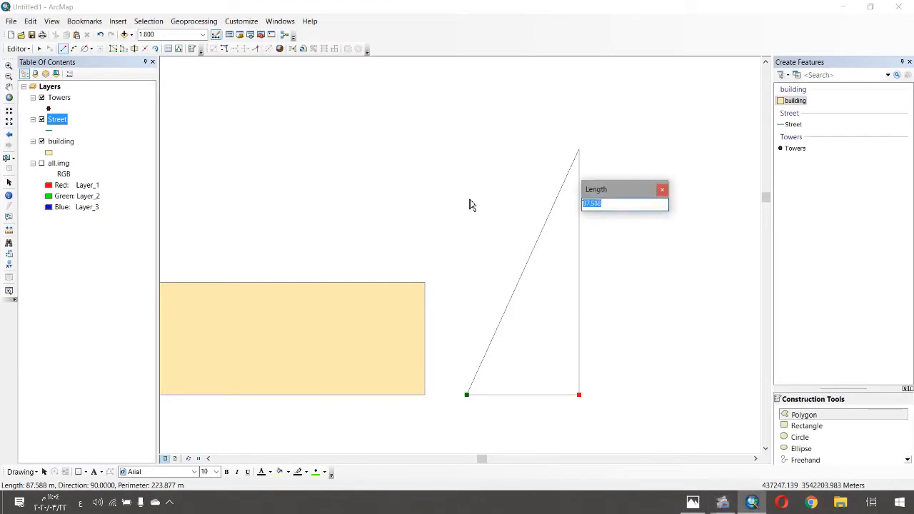
type("130")
key("Return")
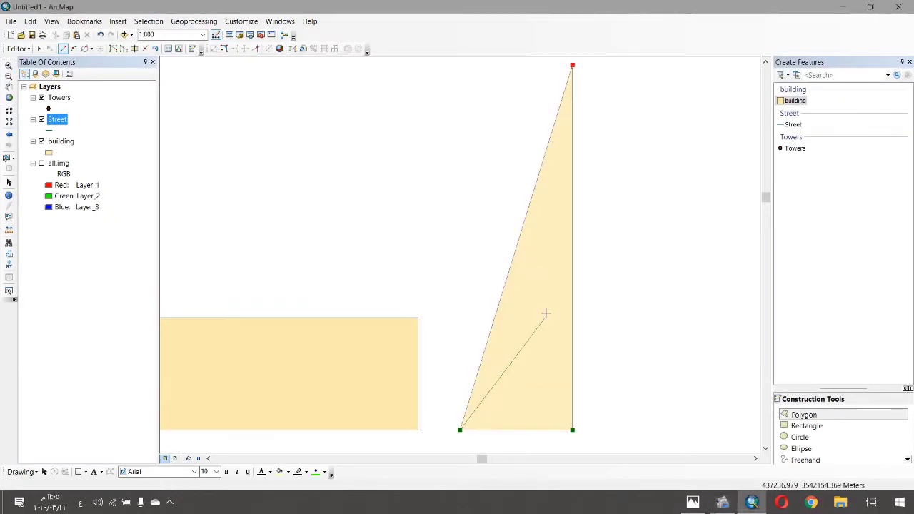
- Complete the three-vertex sketch with Square and Finish to form the 40 by 130 m building polygon
scroll(538, 284, "up", 2)
right_click(522, 235)
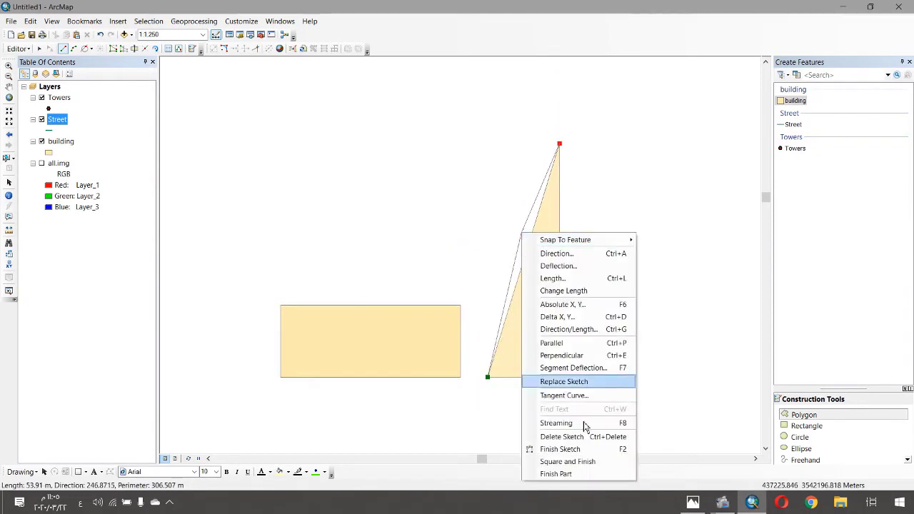
left_click(560, 462)
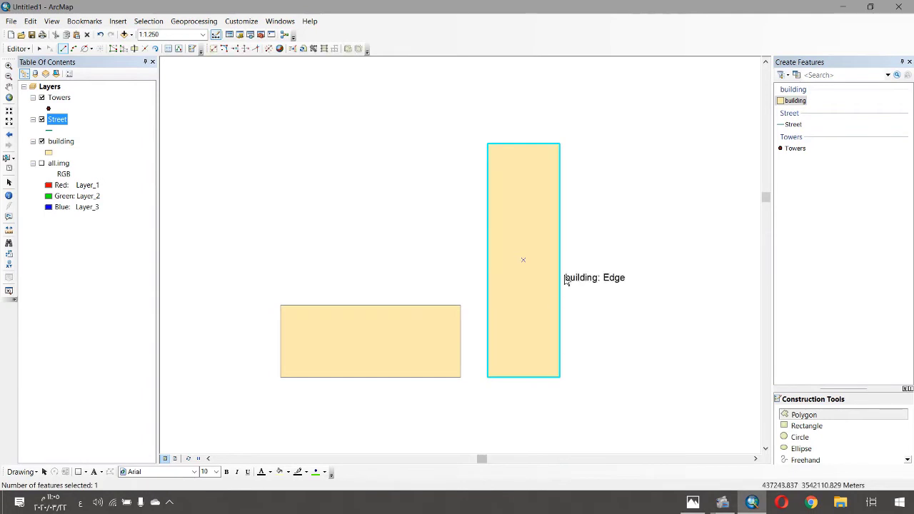
- Check the dimensions and spacing of the blocks above the 100 by 40 m block in Untitled1.jpg, and return to ArcMap
left_click_drag(565, 279, 625, 276)
scroll(410, 358, "up", 1)
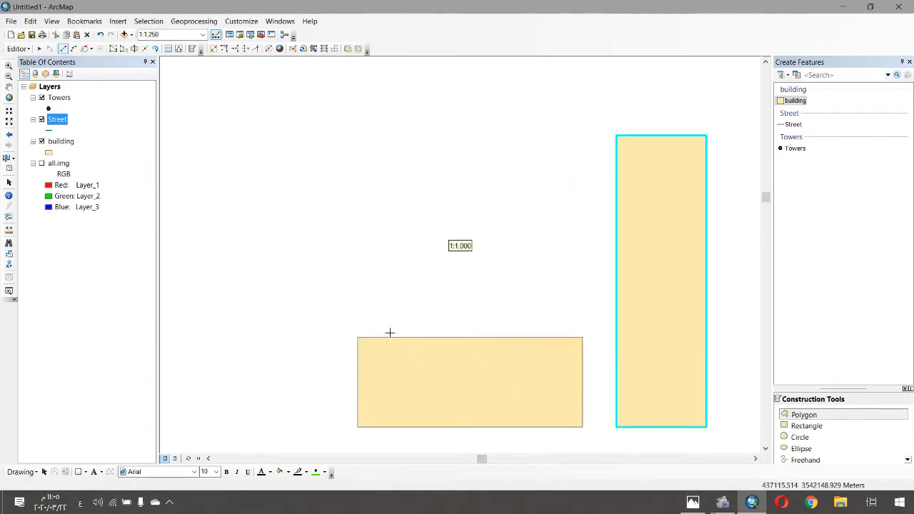
key("alt+Tab")
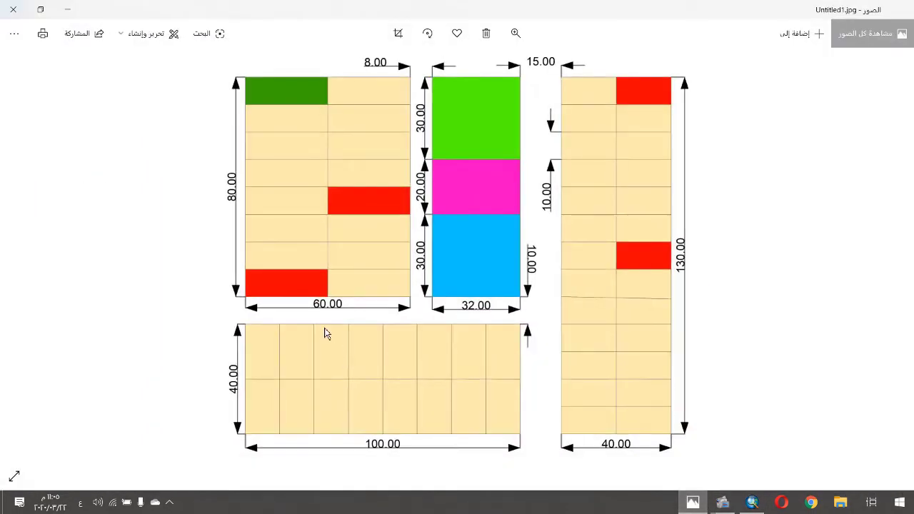
key("Right")
key("Left")
left_click(723, 502)
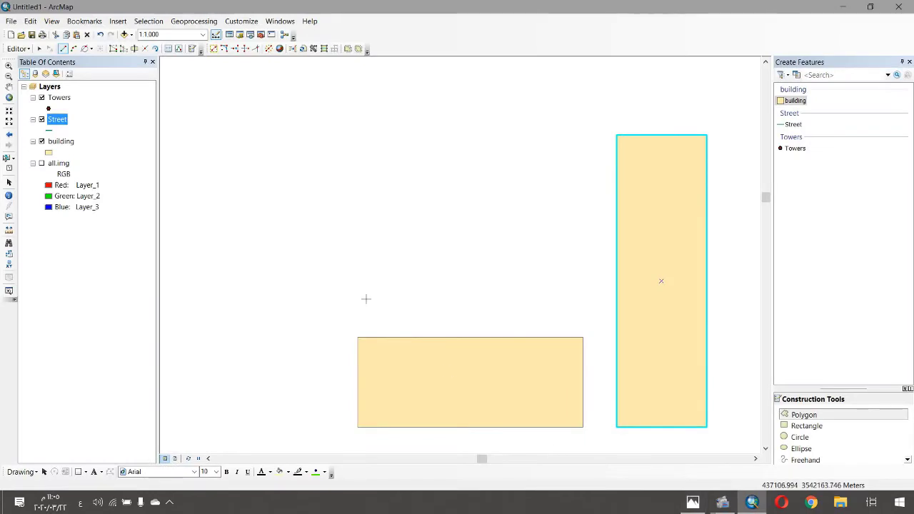
- Place the next building's first vertex 10 m above the upper-left corner of the 100 by 40 m block, in line with its left edge, using Direction-Distance
left_click(88, 50)
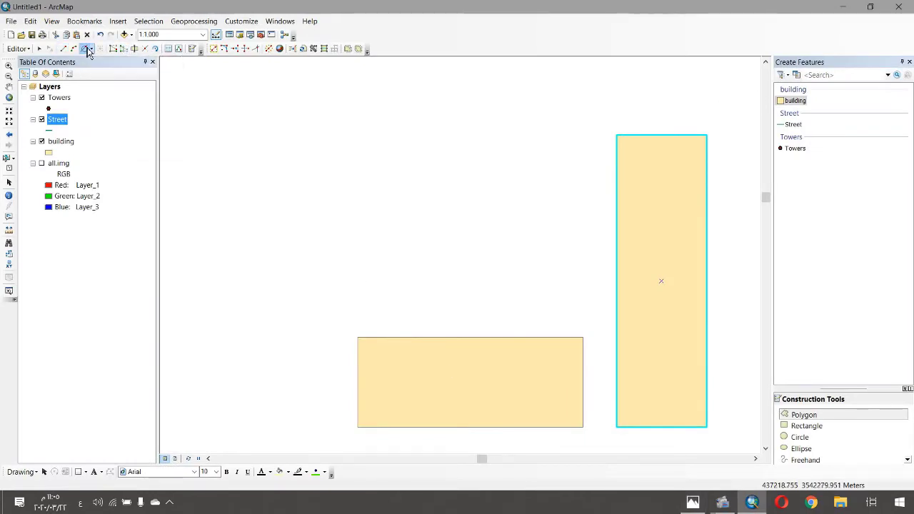
left_click(361, 342)
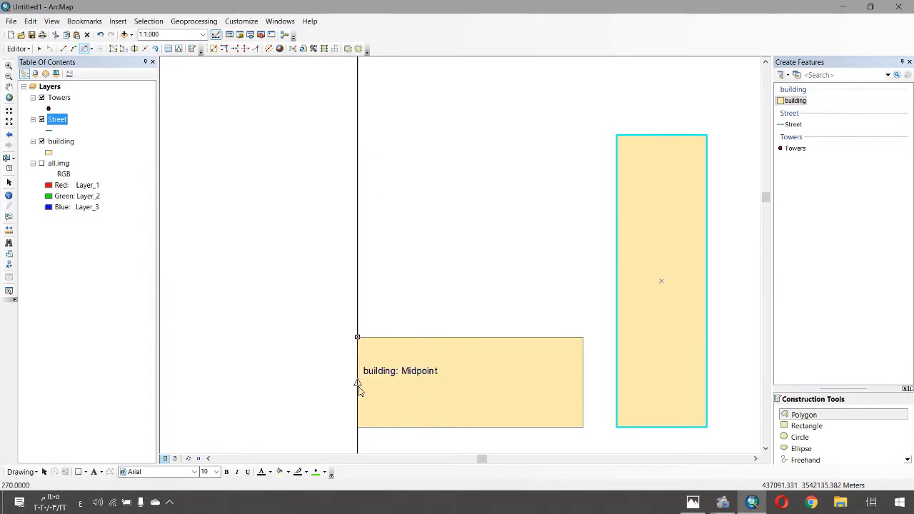
left_click(359, 339)
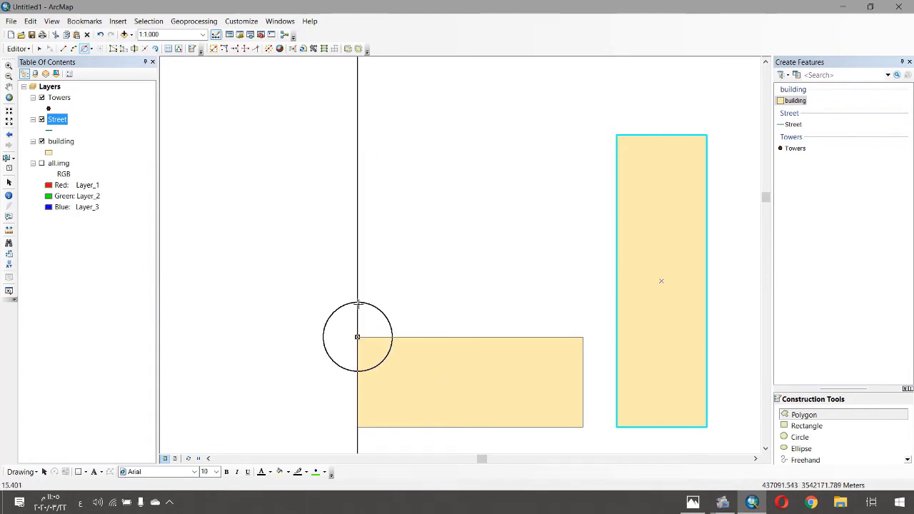
key("d")
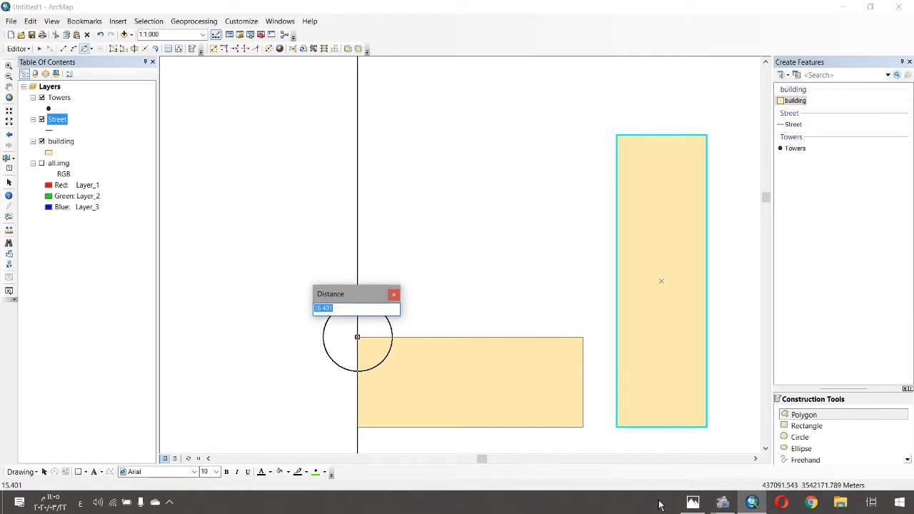
left_click(692, 502)
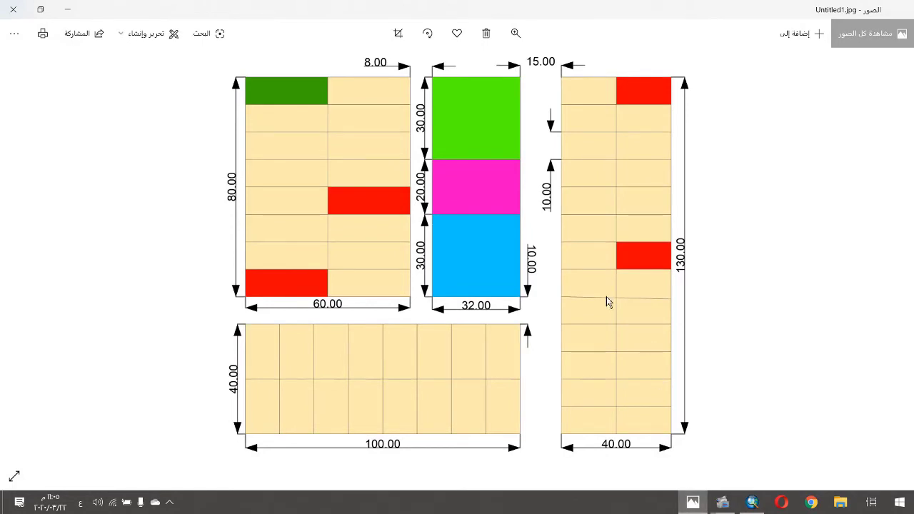
left_click(692, 503)
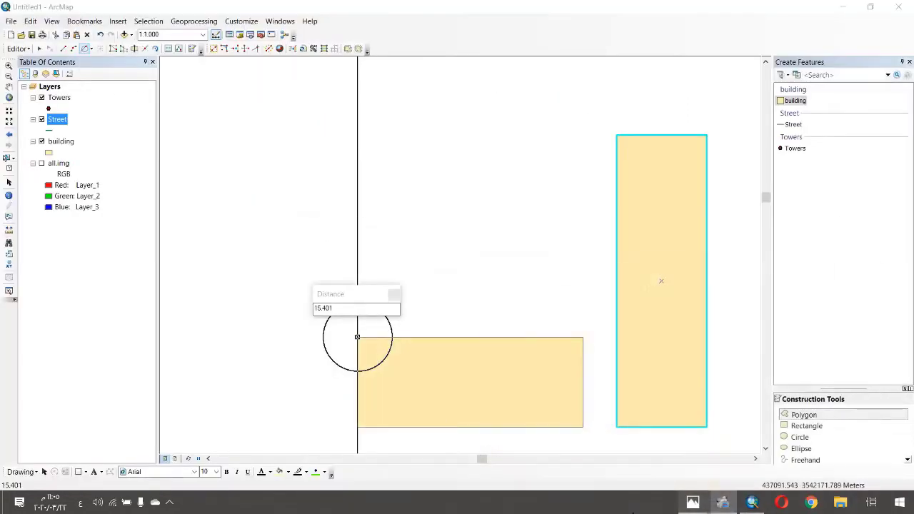
left_click_drag(350, 309, 299, 314)
type("1")
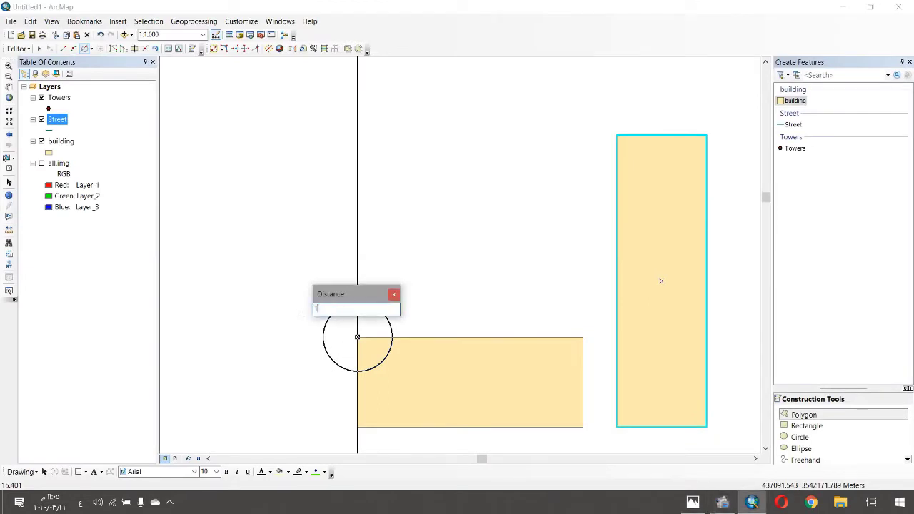
type("0")
key("Return")
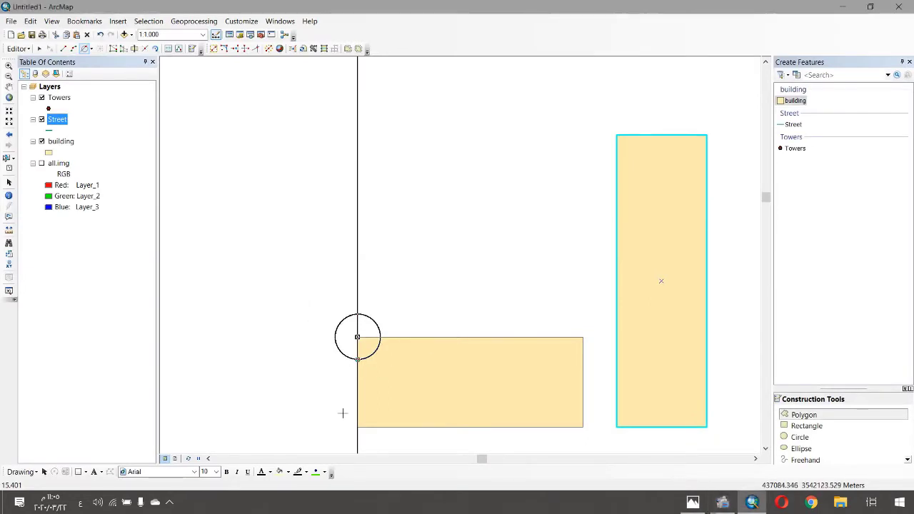
left_click(358, 314)
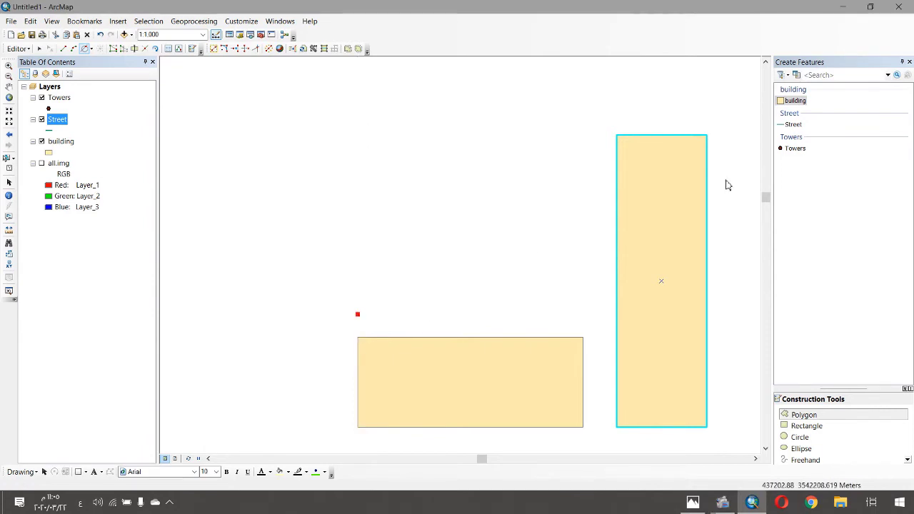
- Draw the first straight segment 60 m long to the right, parallel to the top edge of the 100 by 40 m block
left_click(795, 101)
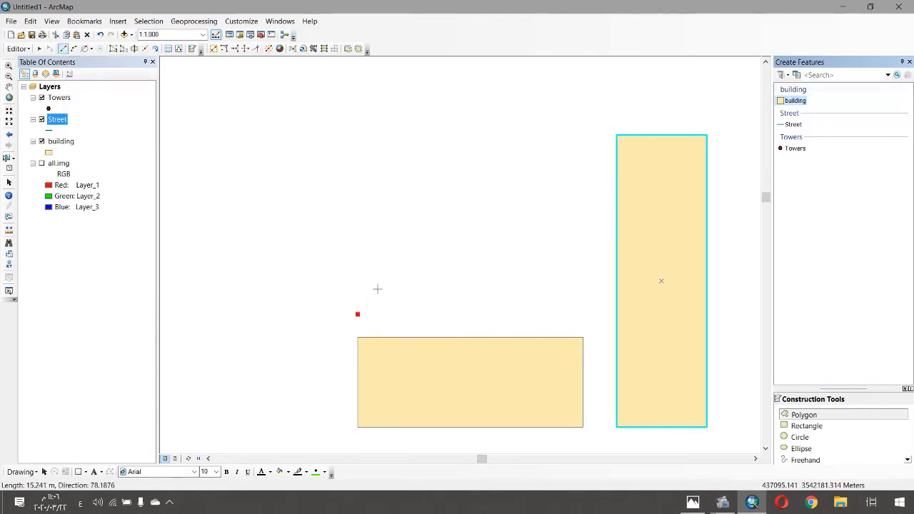
right_click(449, 341)
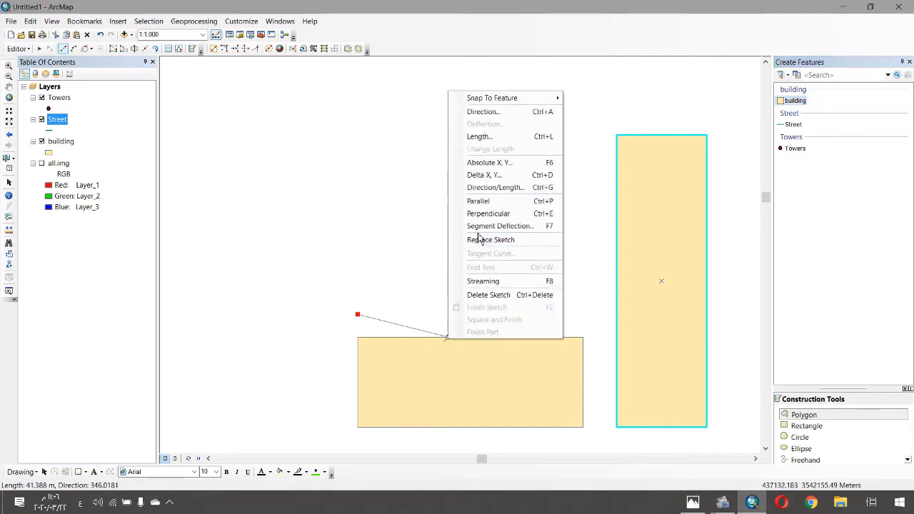
left_click(479, 202)
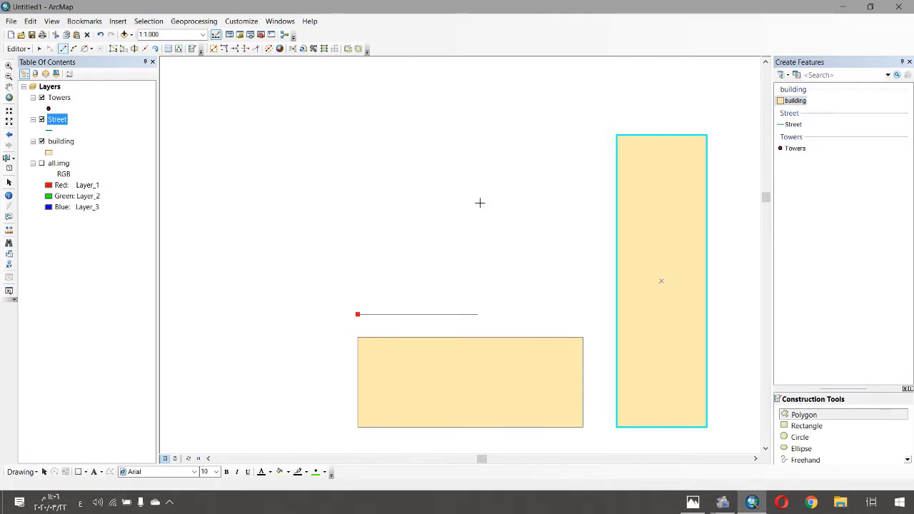
right_click(480, 203)
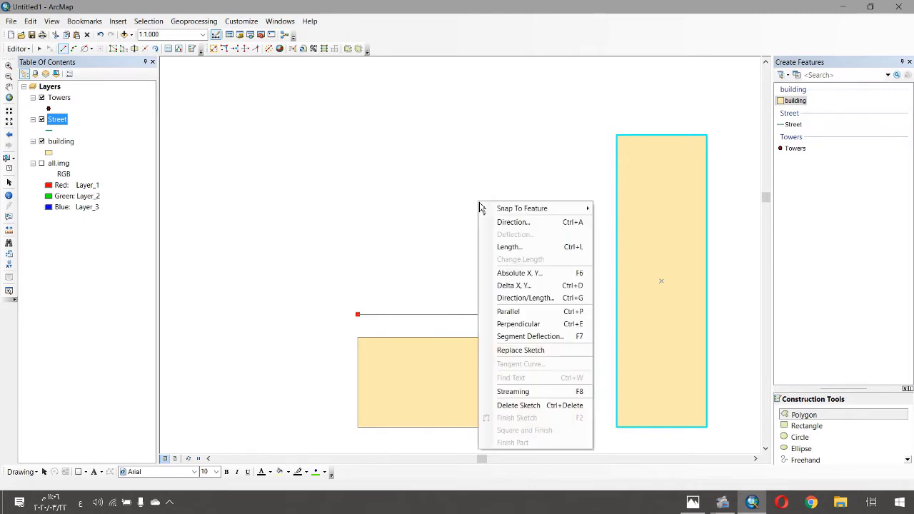
left_click(503, 247)
type("6")
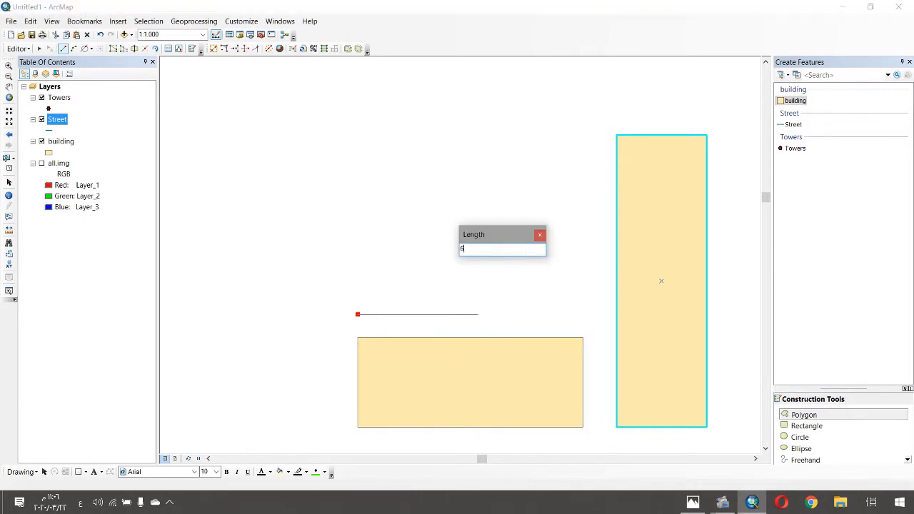
type("0")
key("Return")
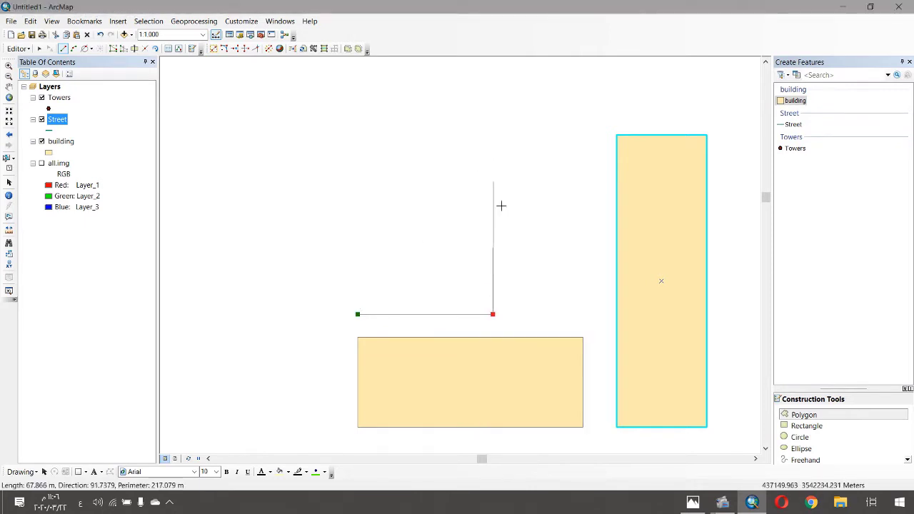
- Draw the second segment upward 80 m long, perpendicular to the top edge of the 100 by 40 m block, as dimensioned in Untitled1.jpg
right_click(545, 340)
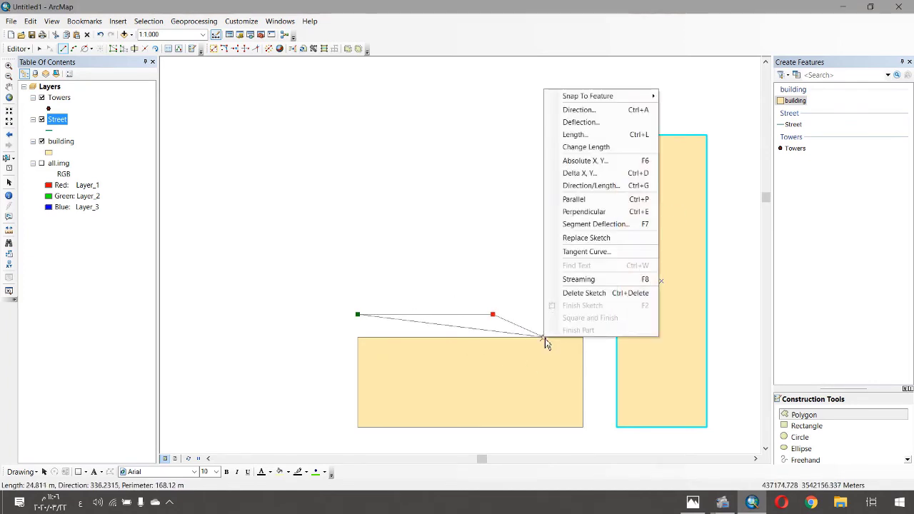
left_click(608, 213)
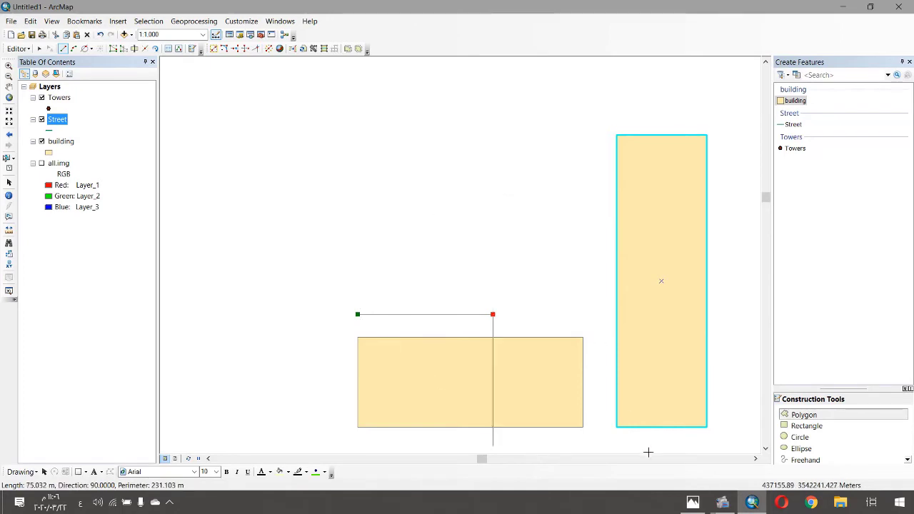
left_click(697, 507)
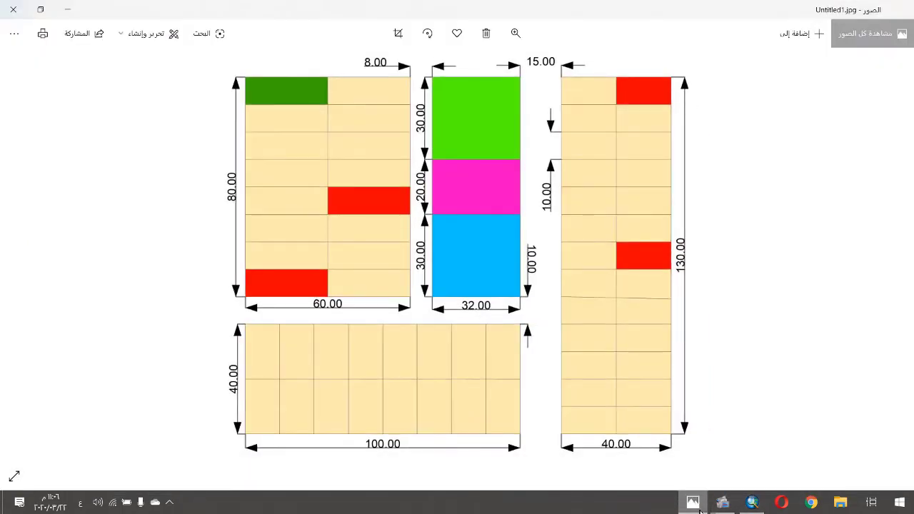
left_click(693, 503)
right_click(486, 153)
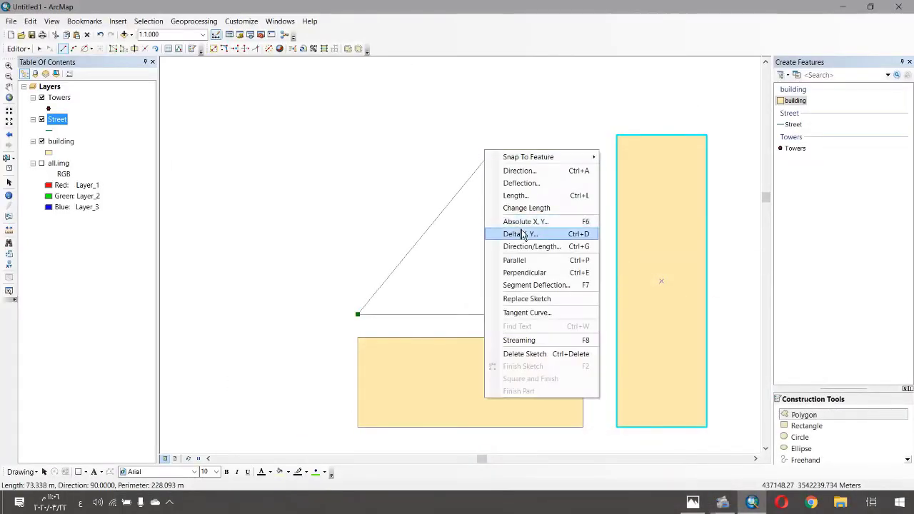
left_click(529, 196)
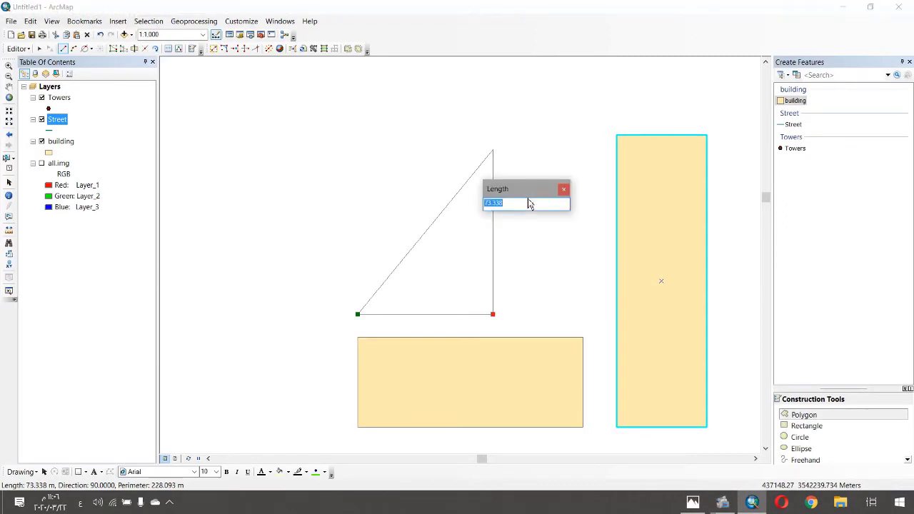
type("80")
key("Return")
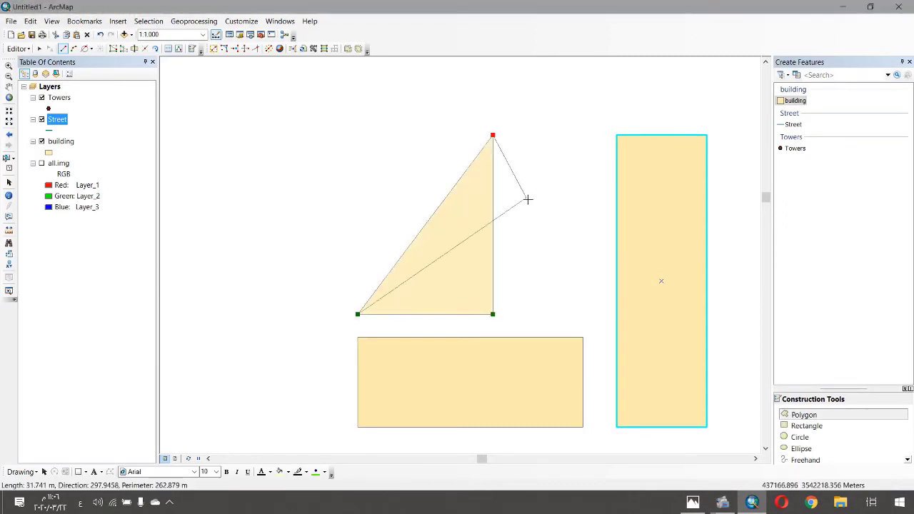
- Complete the three-vertex sketch with Square and Finish to form the 60 by 80 m building polygon
right_click(429, 155)
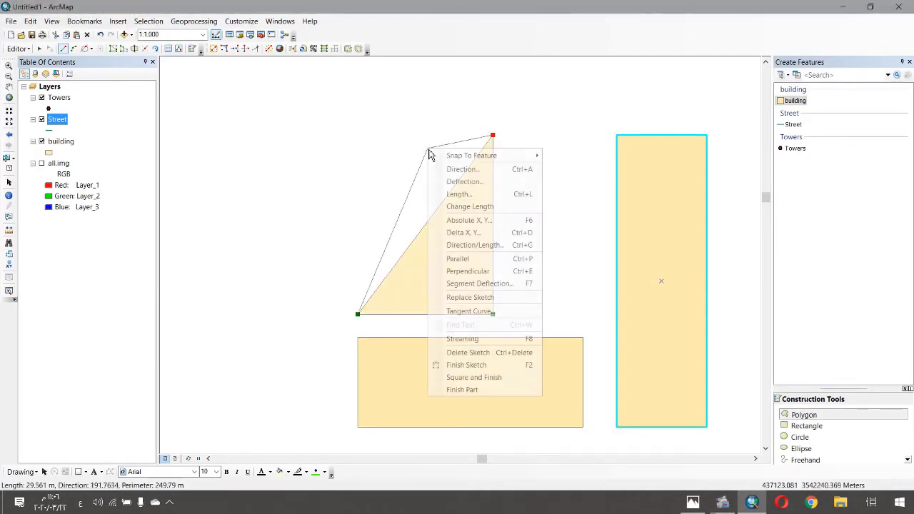
left_click(471, 377)
left_click_drag(512, 213, 426, 224)
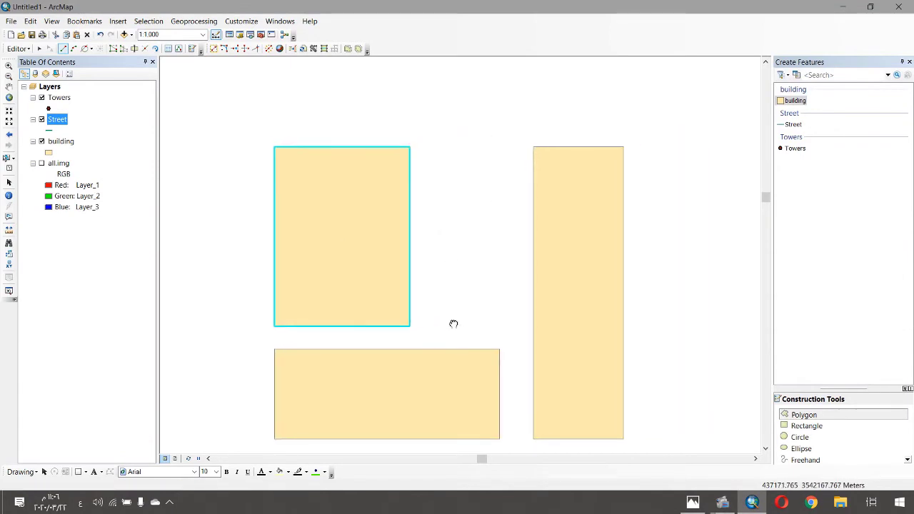
- Place a new building vertex 8 m right of the 60 by 80 m block's lower-right corner, along its bottom edge line, using Direction-Distance and the Untitled1.jpg spacing
left_click(693, 502)
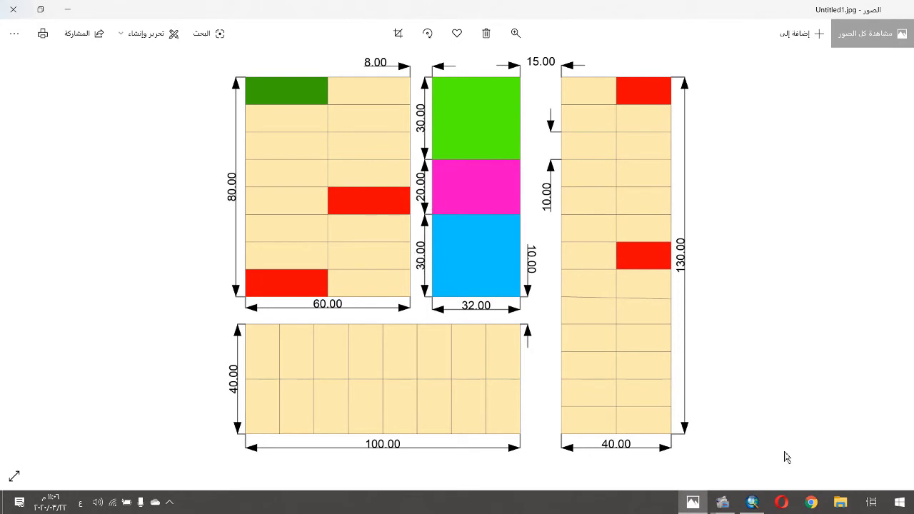
left_click(693, 503)
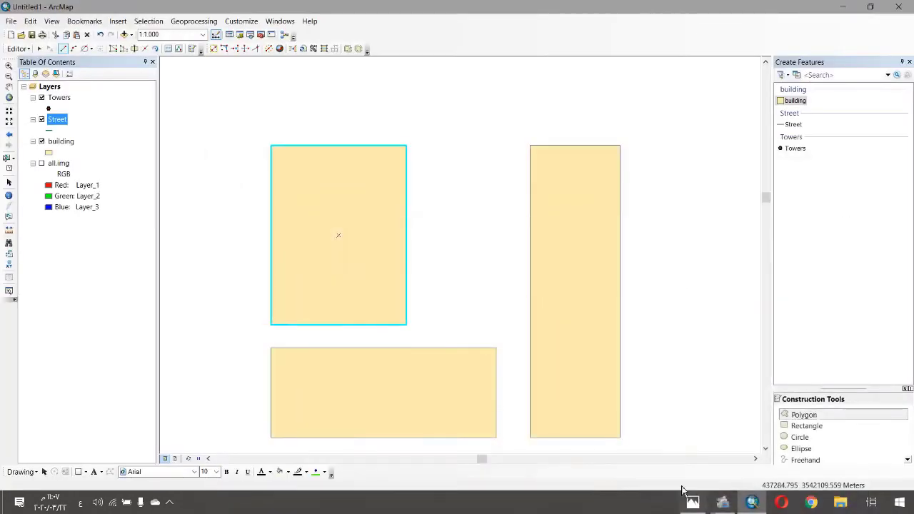
left_click(85, 51)
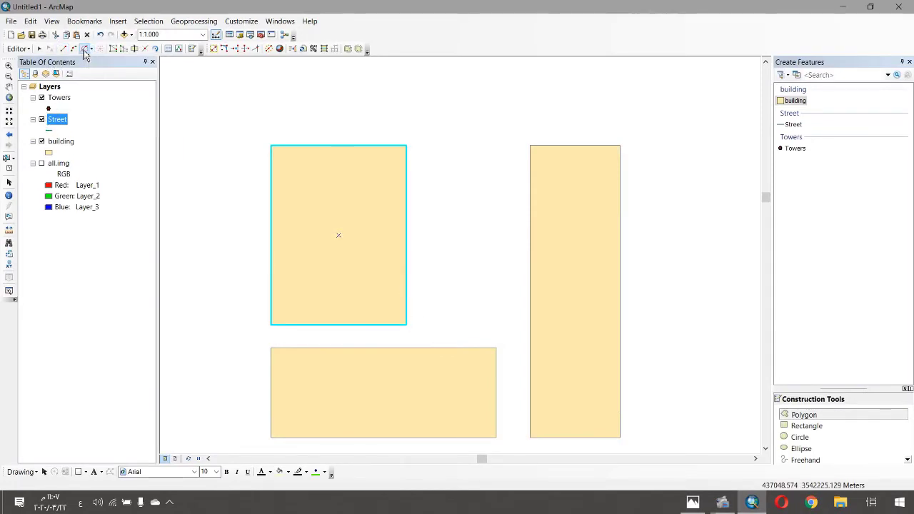
left_click(406, 324)
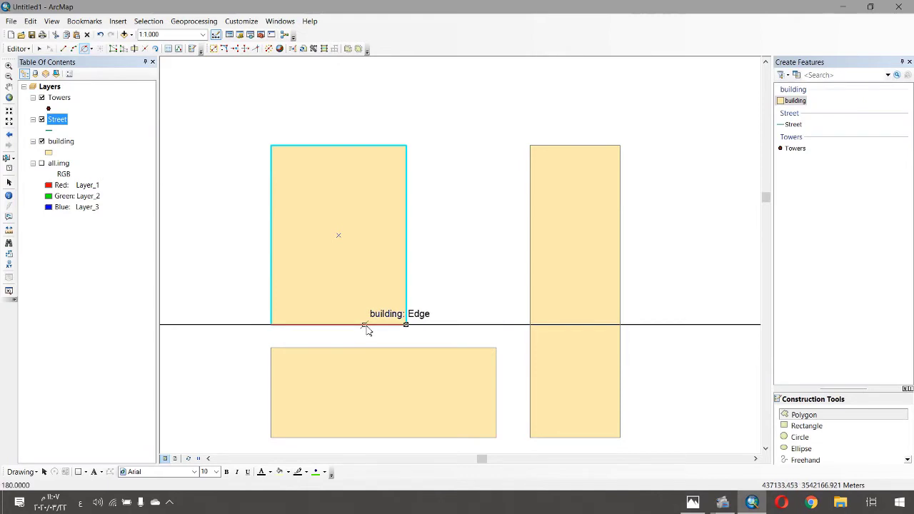
left_click(406, 324)
key("d")
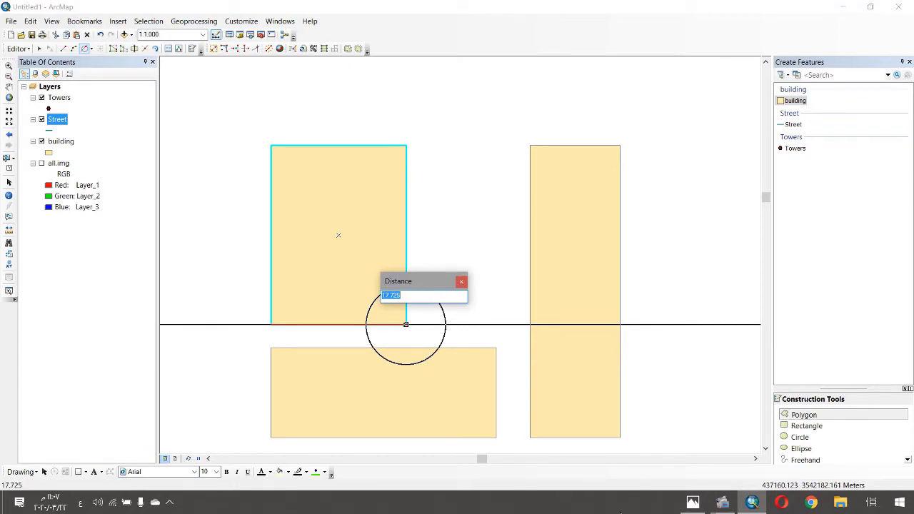
left_click(693, 503)
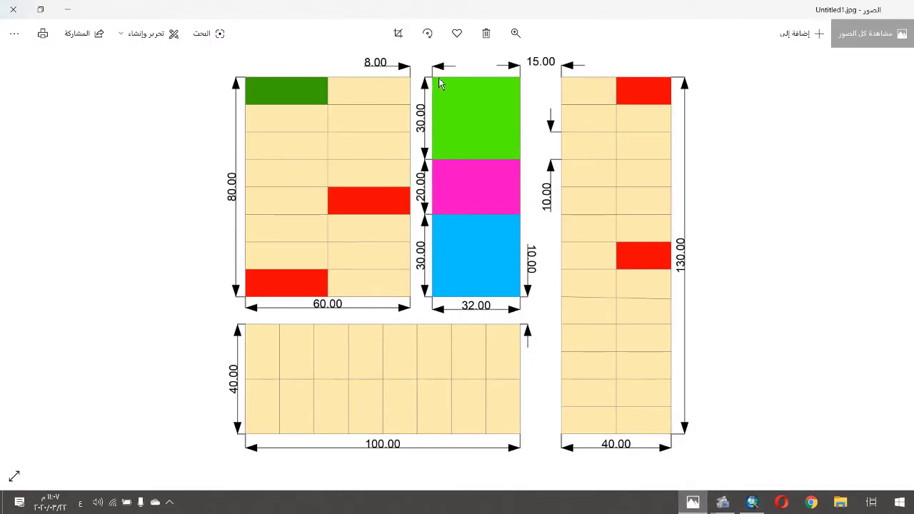
left_click(693, 502)
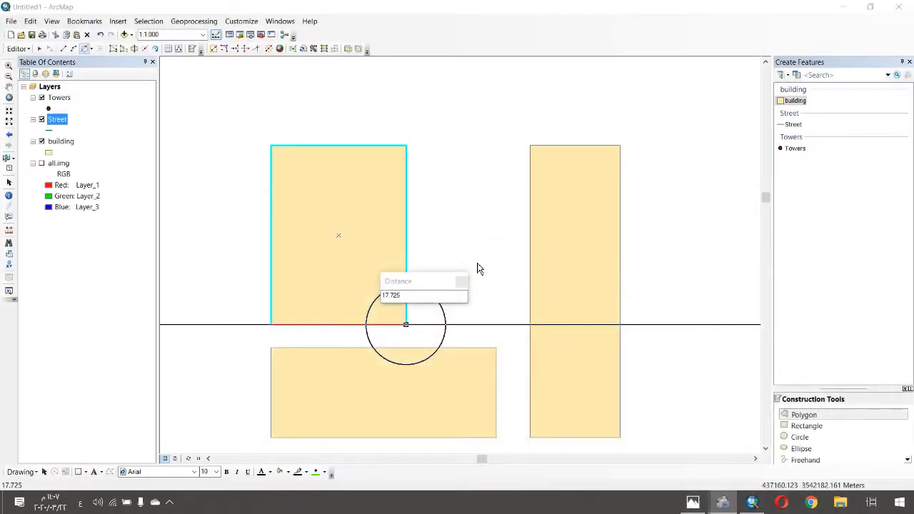
left_click(442, 295)
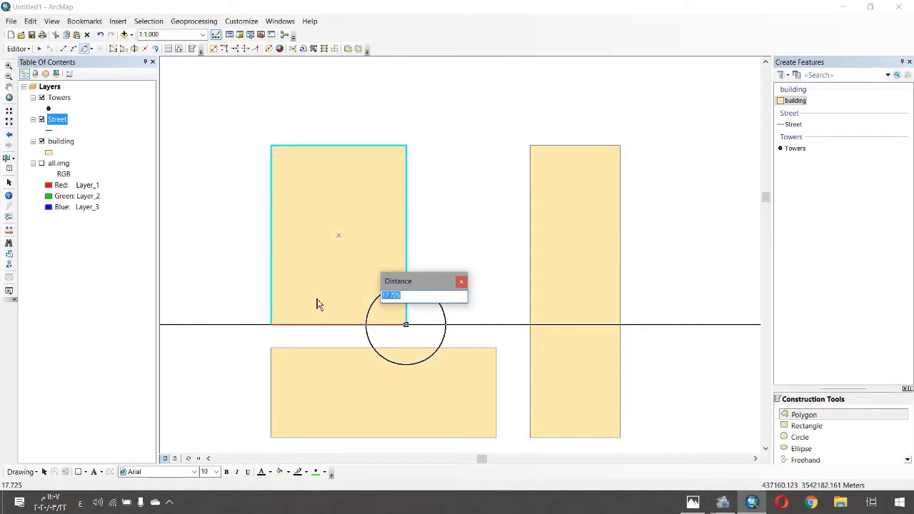
type("8")
key("Return")
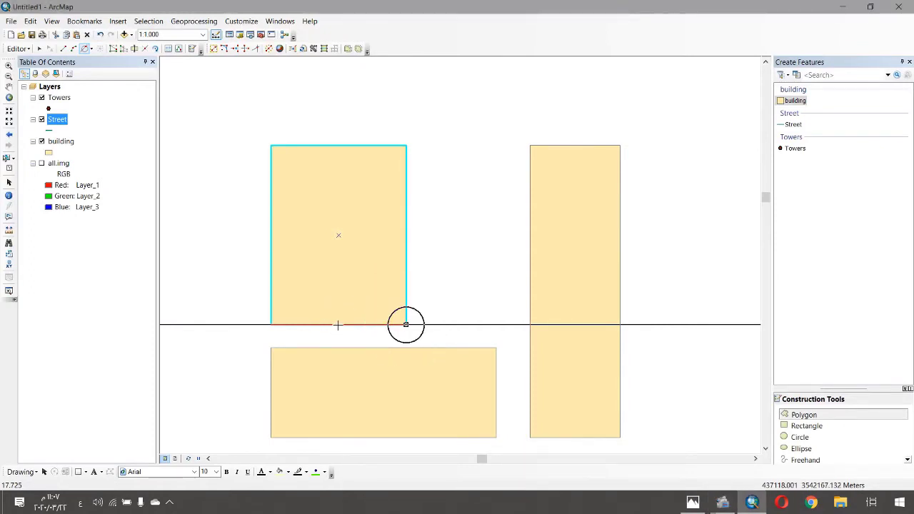
left_click(427, 324)
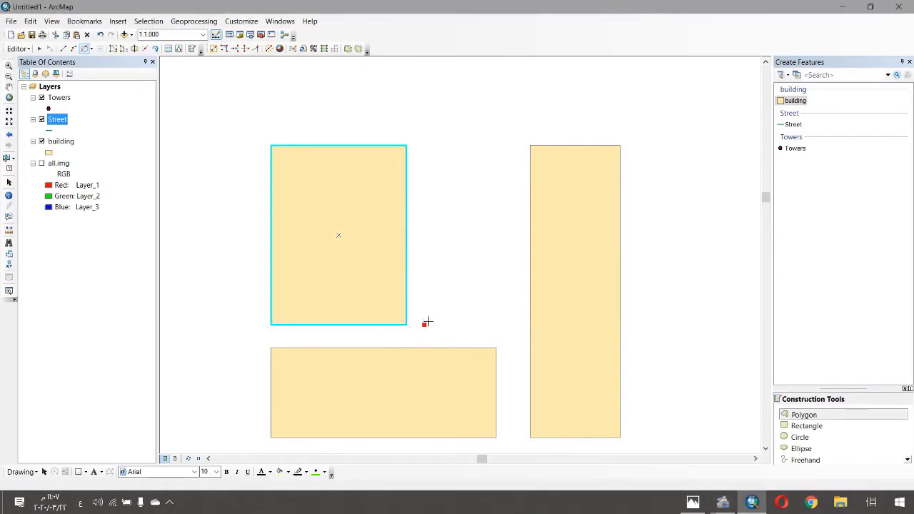
- Draw the first straight segment upward 80 m long, parallel to the right edge of the 60 by 80 m block, as dimensioned in Untitled1.jpg
left_click(62, 49)
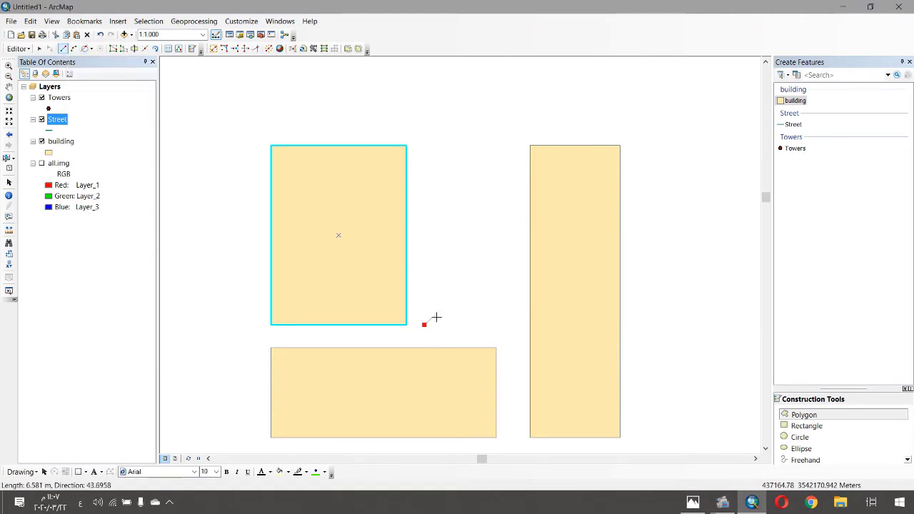
right_click(411, 208)
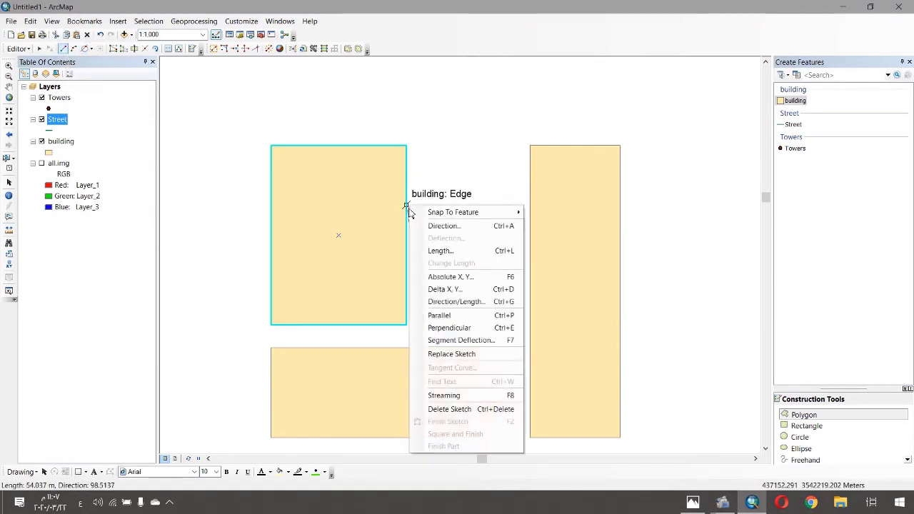
left_click(440, 315)
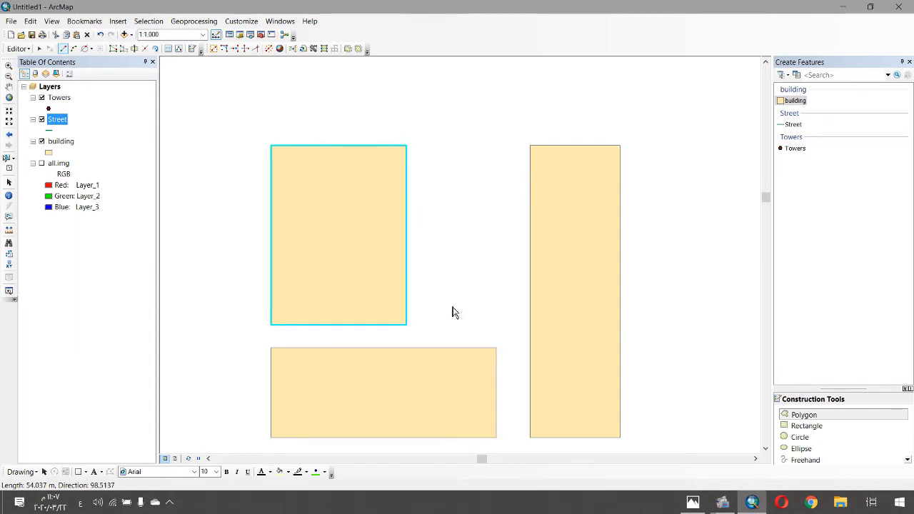
right_click(427, 155)
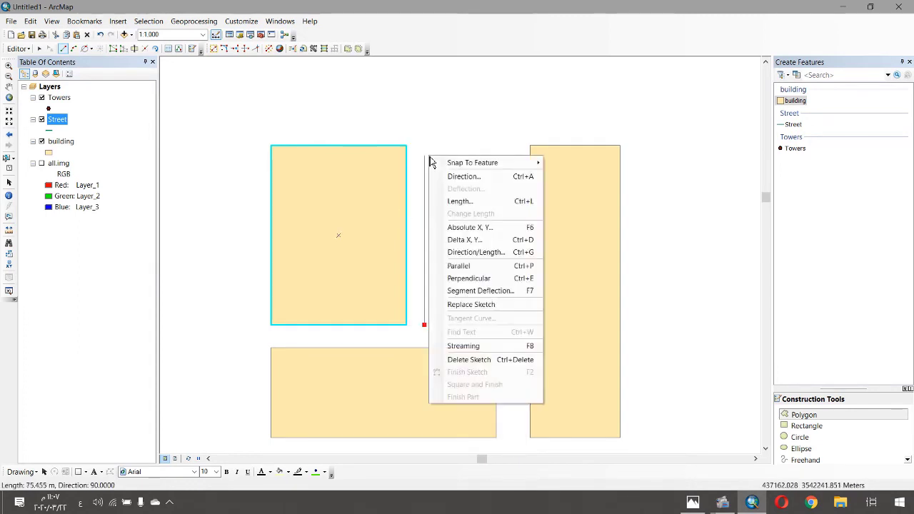
left_click(465, 203)
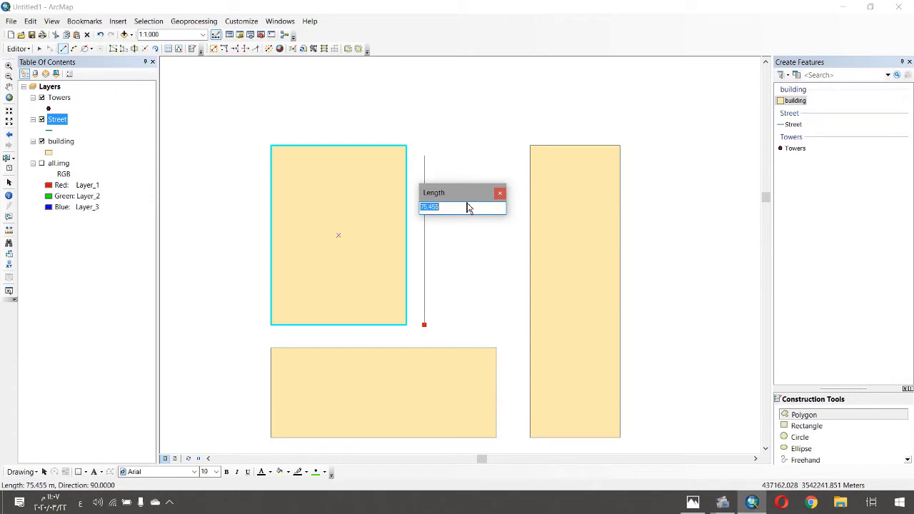
left_click(690, 502)
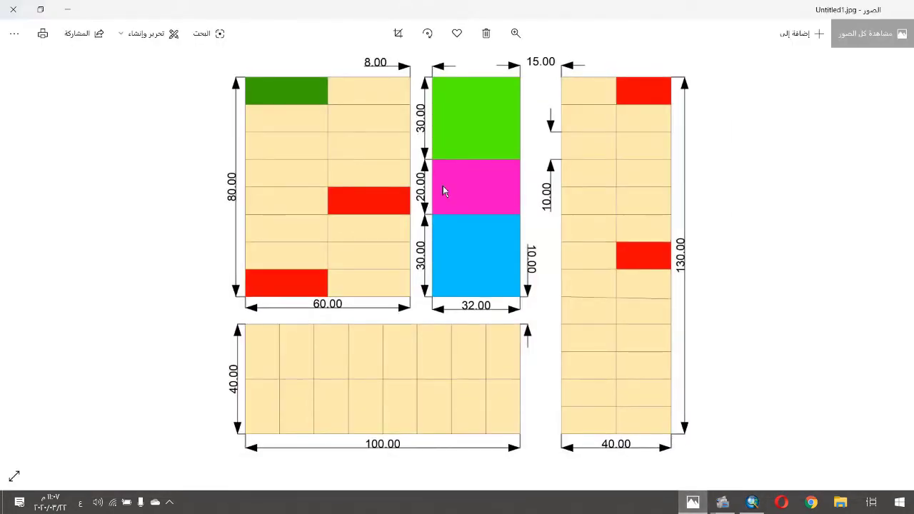
key("alt+Tab")
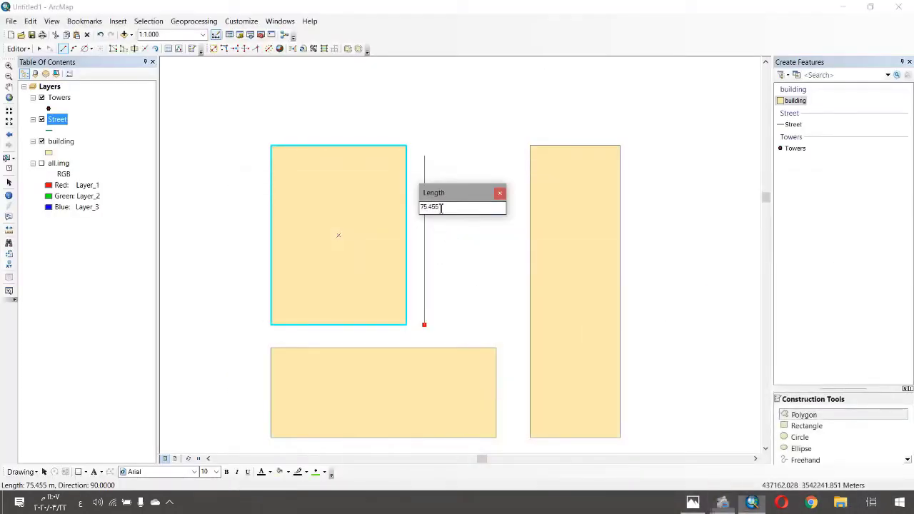
left_click_drag(441, 208, 413, 215)
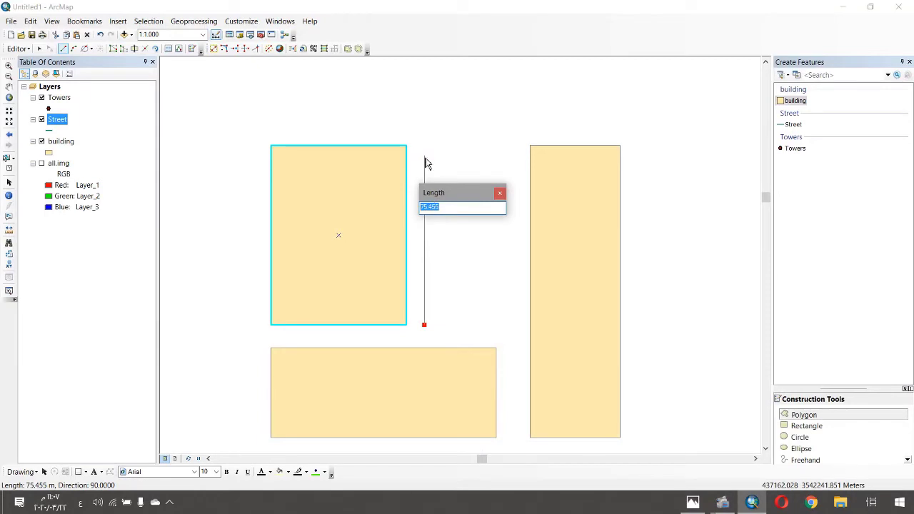
type("80")
key("Return")
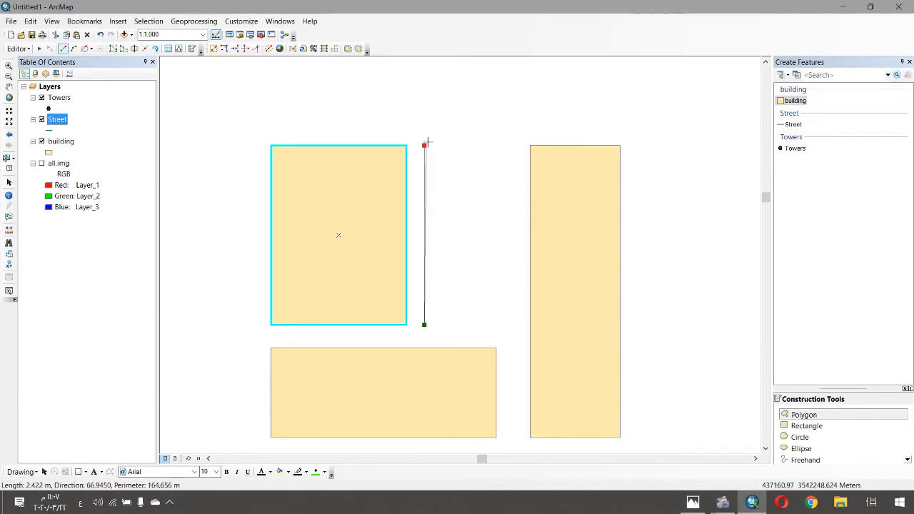
- Draw the second segment 32 m to the right, perpendicular to the left edge of the 40 by 130 m block, per Untitled1.jpg
right_click(529, 205)
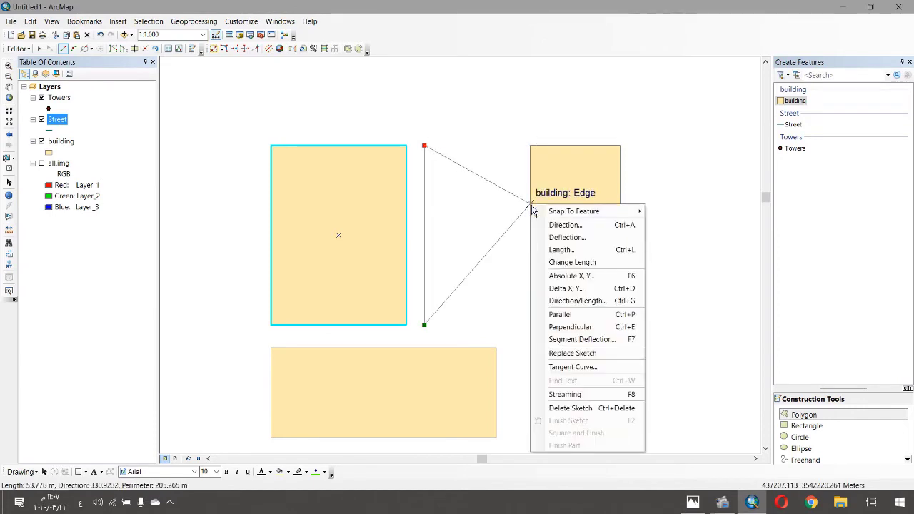
left_click(585, 328)
right_click(498, 174)
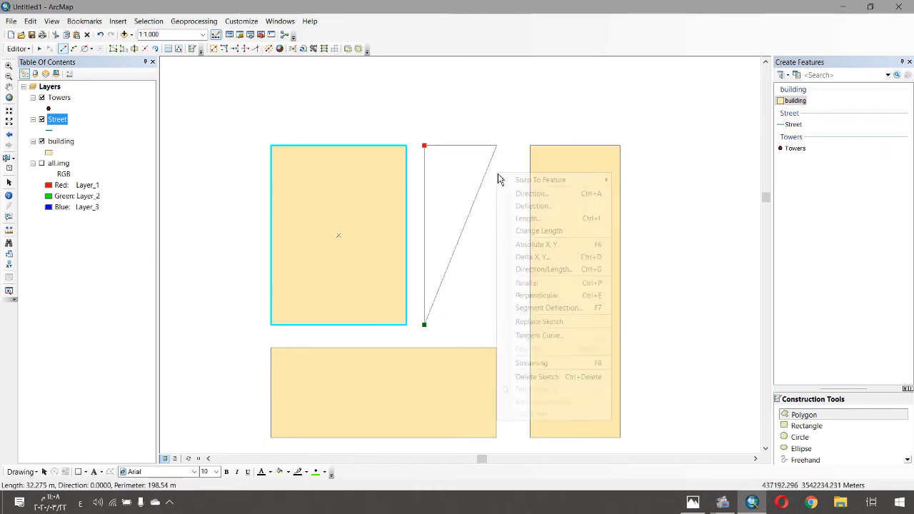
left_click(693, 504)
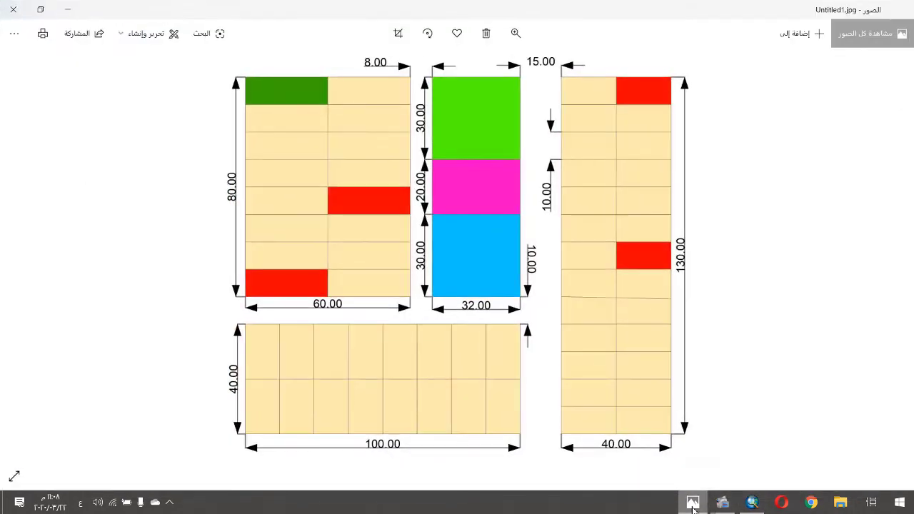
left_click(693, 504)
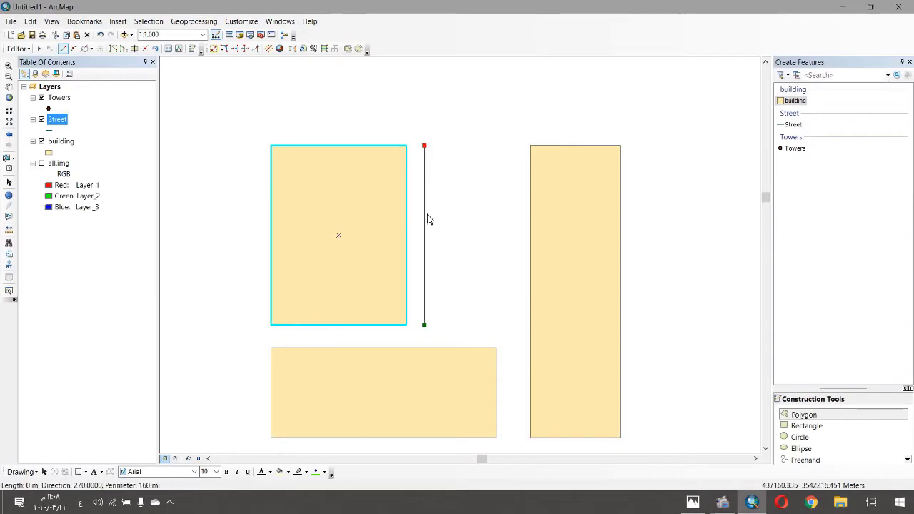
right_click(503, 155)
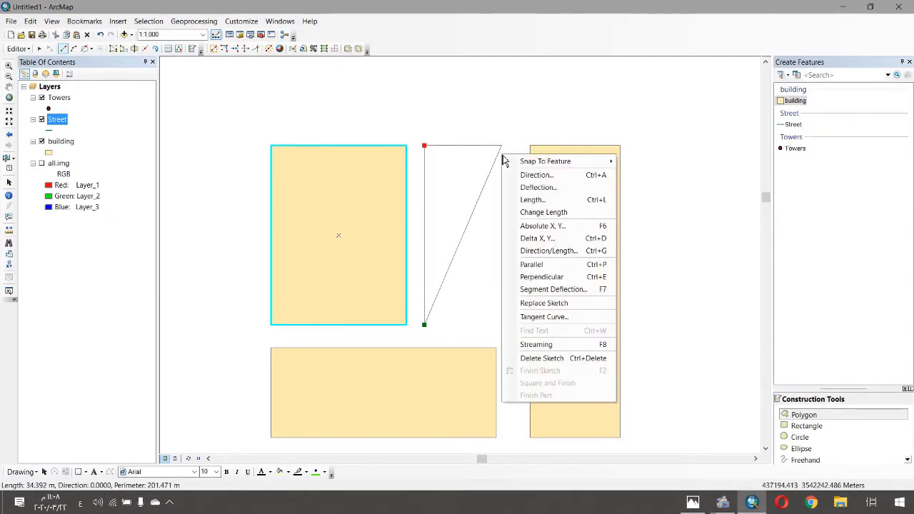
left_click(532, 200)
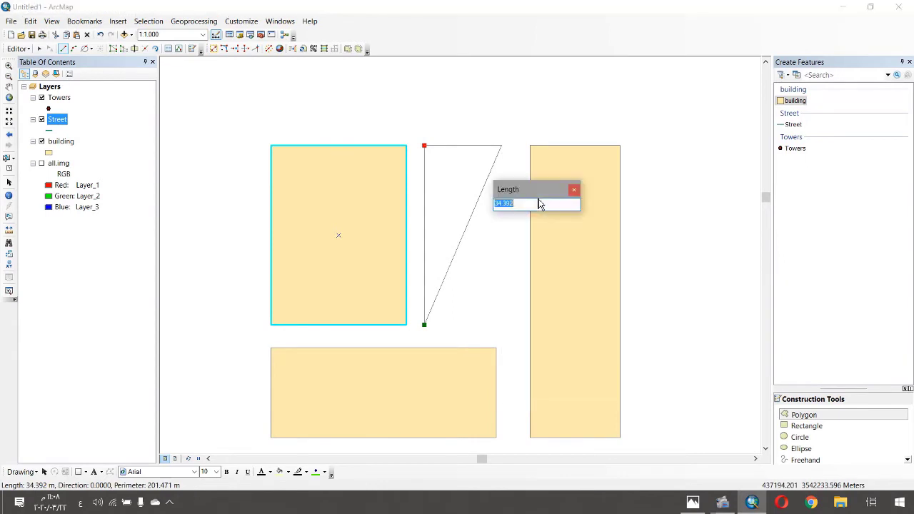
type("32")
key("Return")
- Complete the sketch with Square and Finish to form the 32 by 80 m building block, and clear the selection
right_click(490, 280)
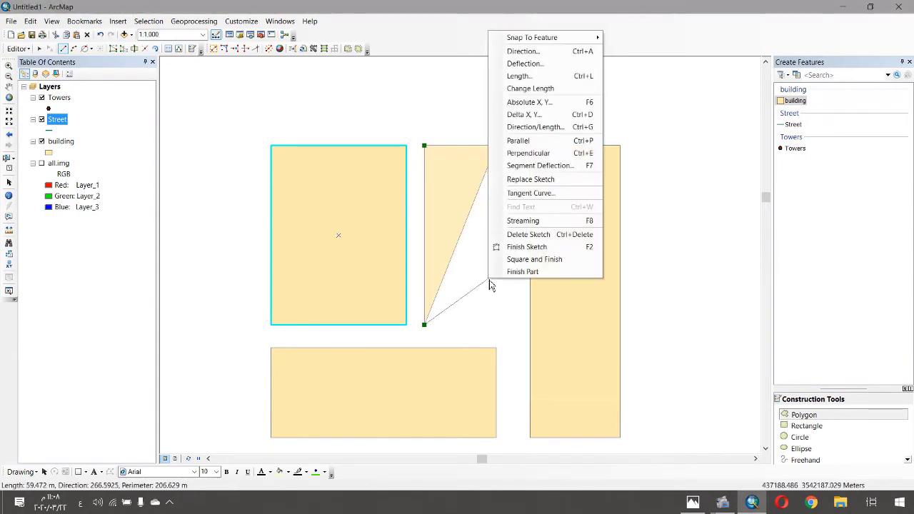
left_click(520, 260)
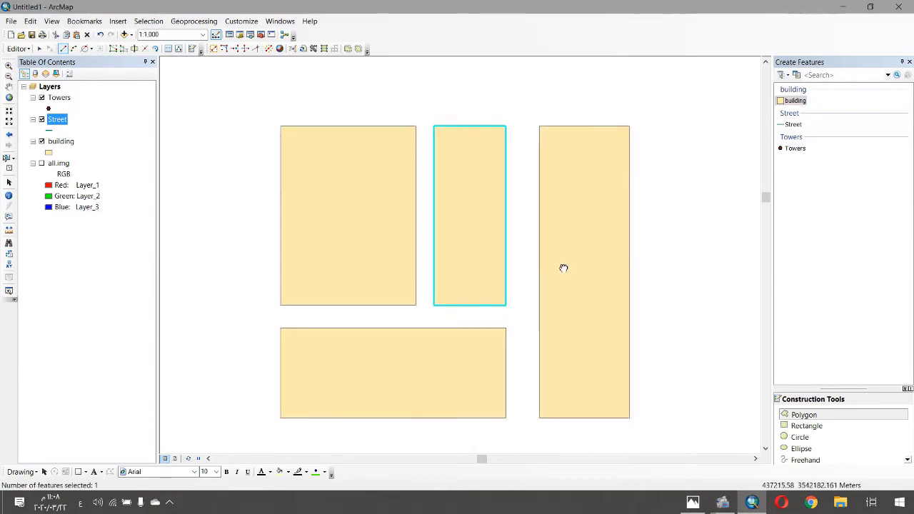
left_click(40, 48)
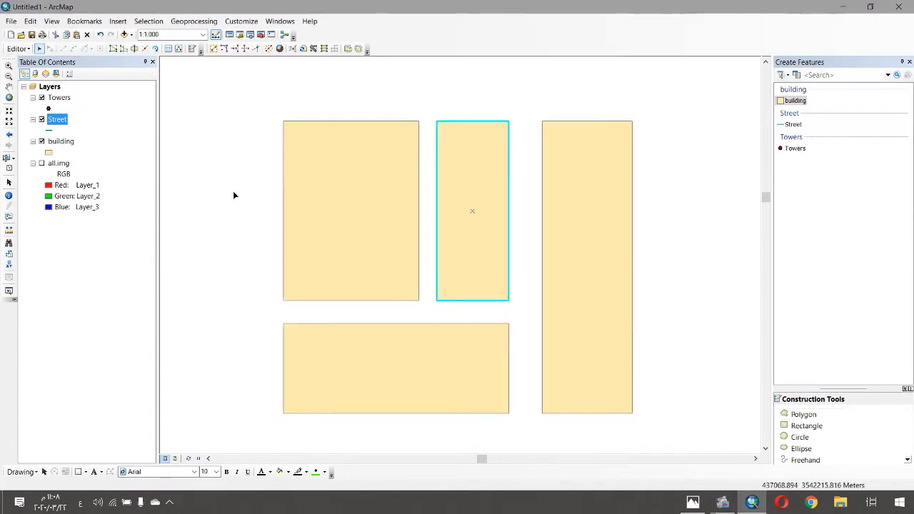
left_click(235, 193)
left_click_drag(645, 274, 467, 268)
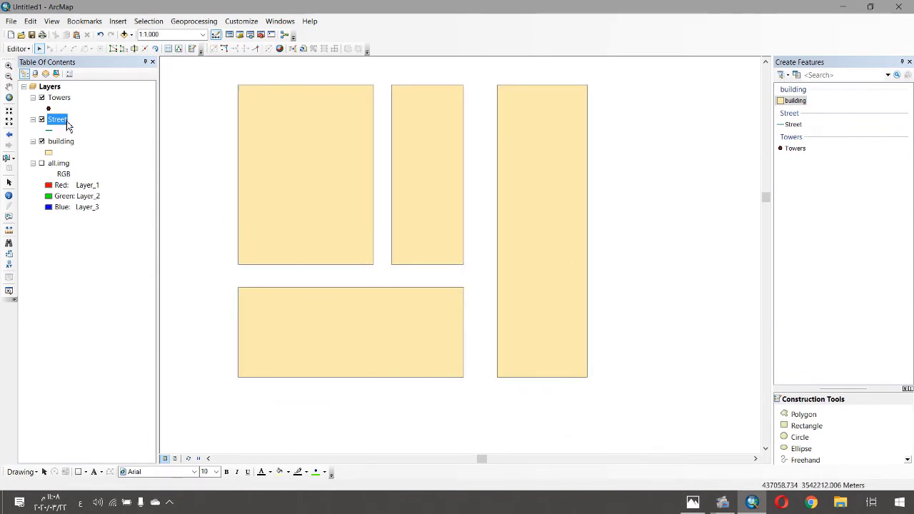
- Start a new building polygon in the empty area above the blocks with a horizontal first segment 100 m long to the right
left_click(800, 104)
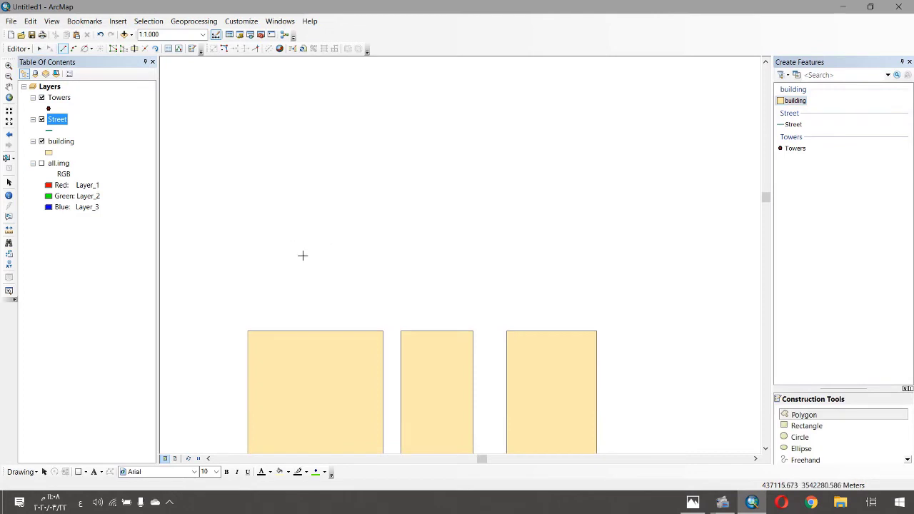
left_click(267, 233)
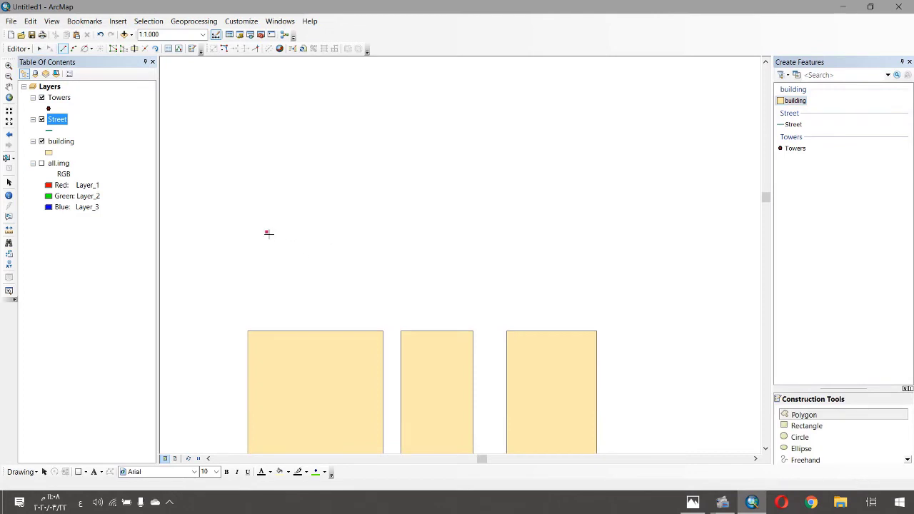
right_click(484, 227)
left_click(515, 272)
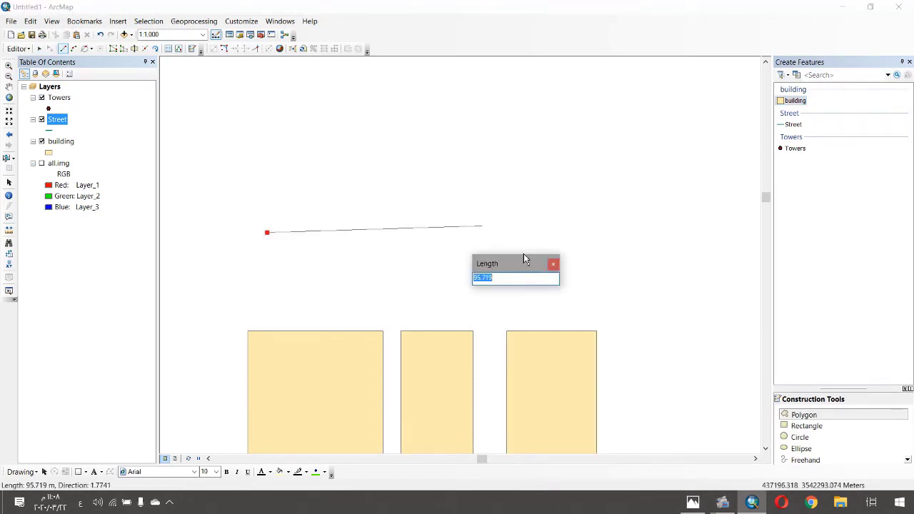
type("100")
key("Return")
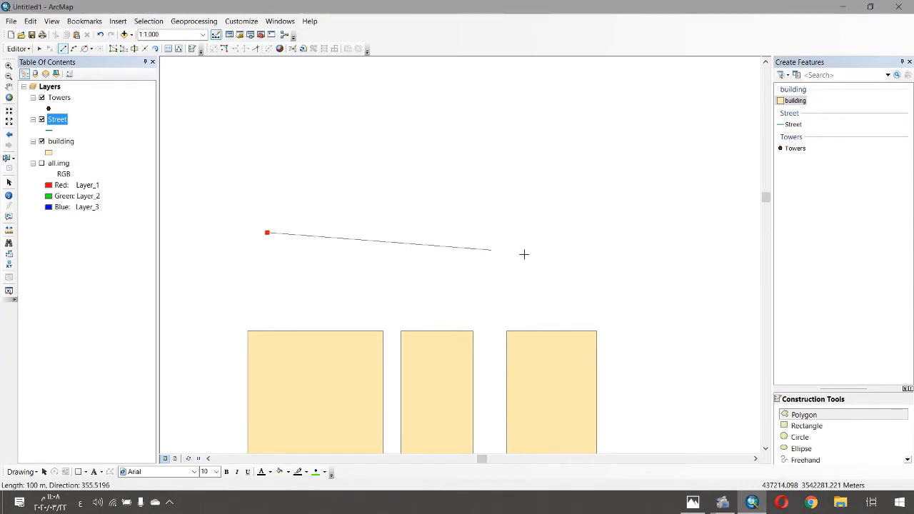
right_click(525, 237)
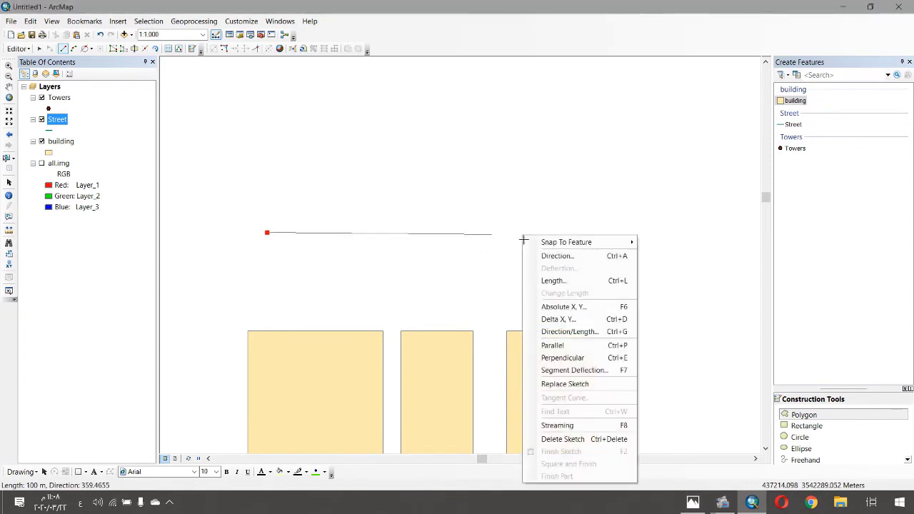
left_click(560, 258)
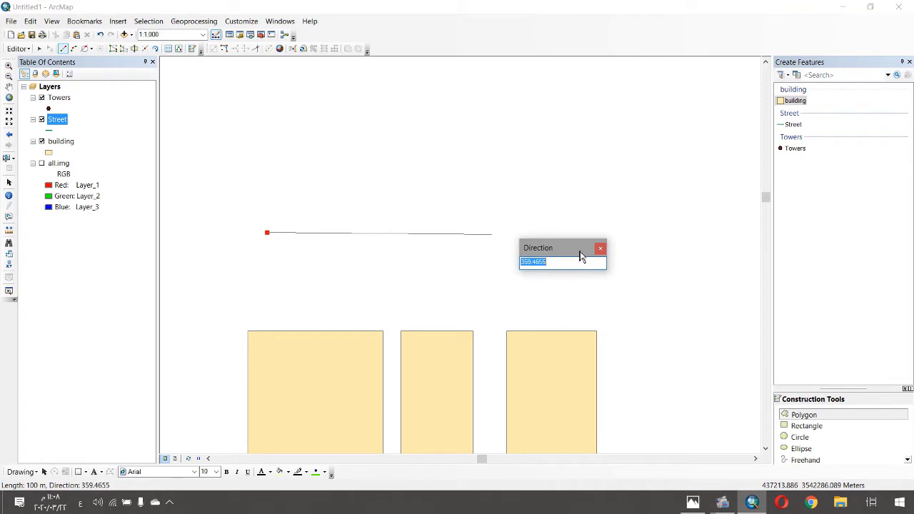
key("Return")
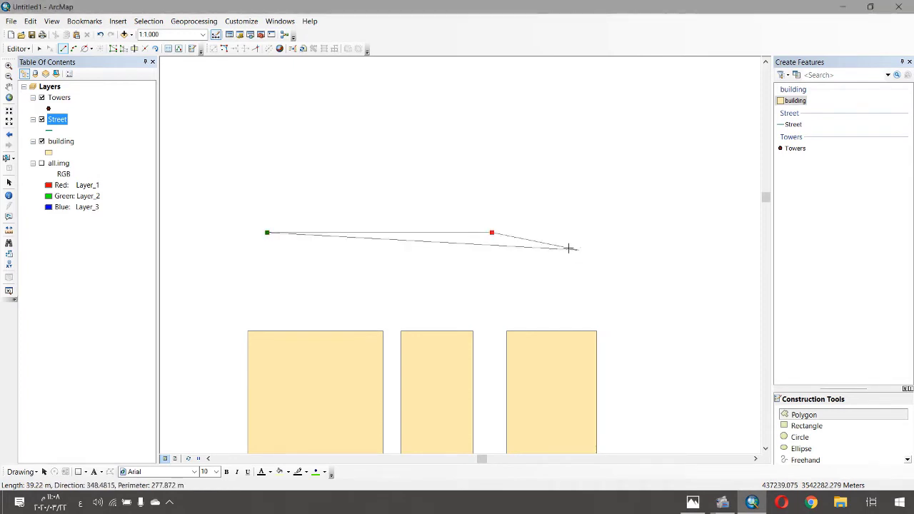
- Draw the second segment upward with direction 90 and length 40 m
right_click(505, 141)
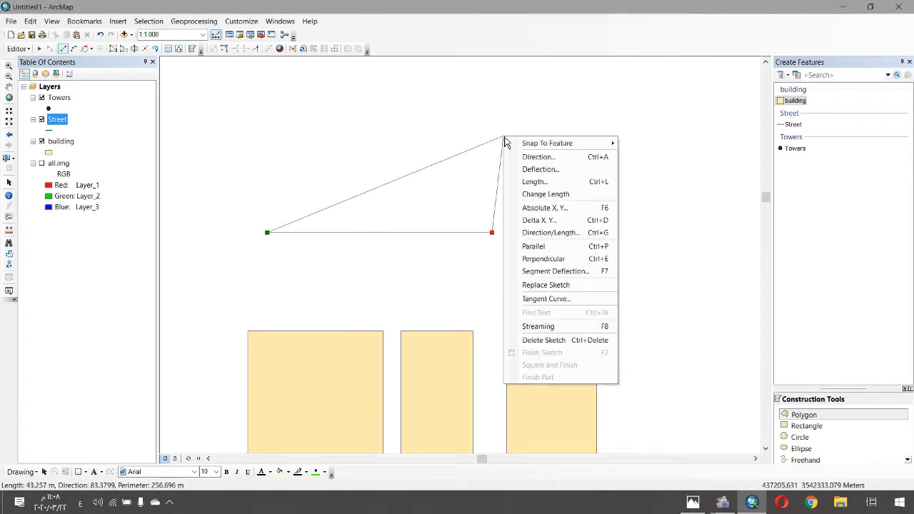
left_click(545, 163)
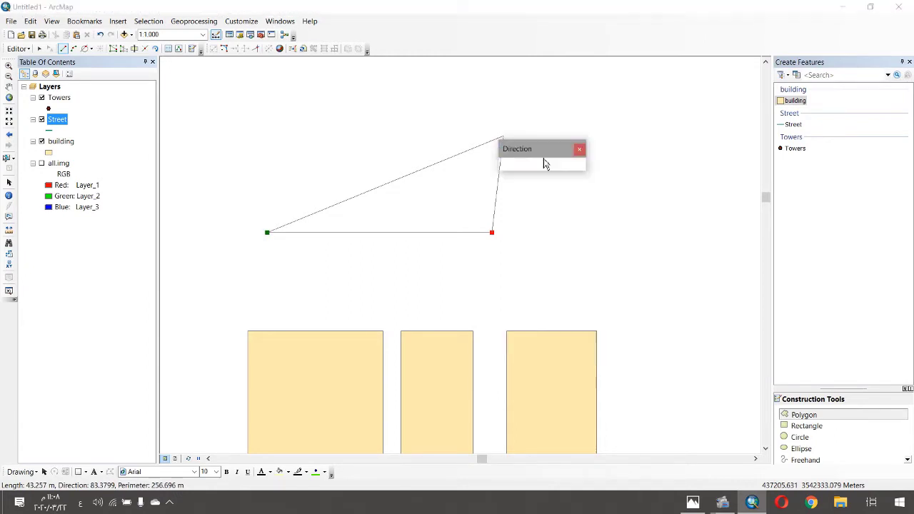
type("90")
key("Return")
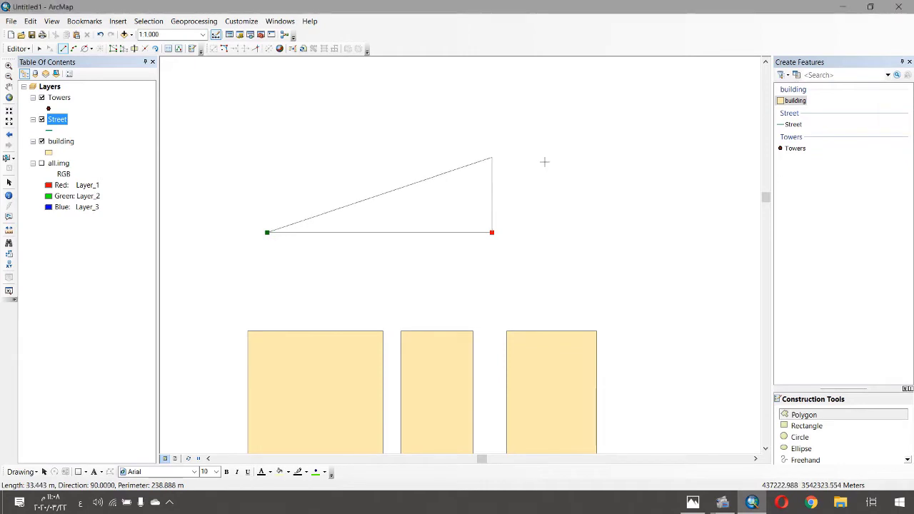
right_click(499, 144)
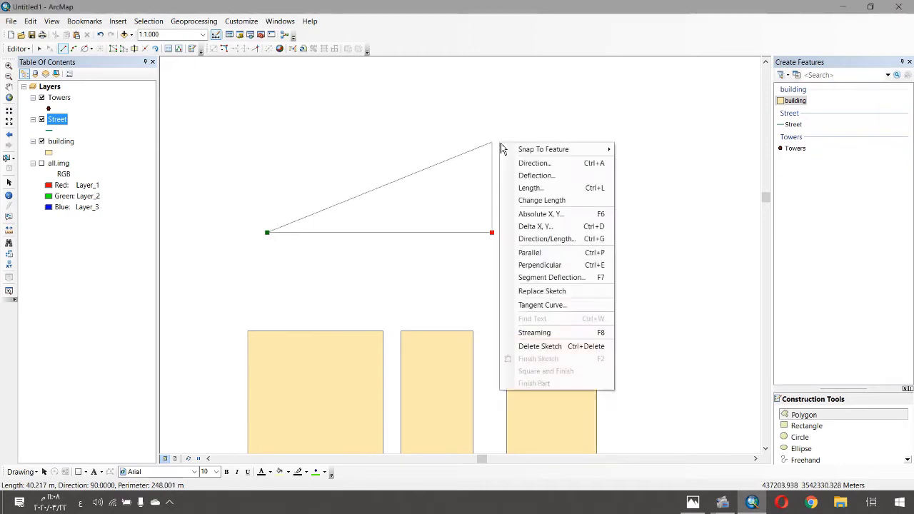
left_click(546, 190)
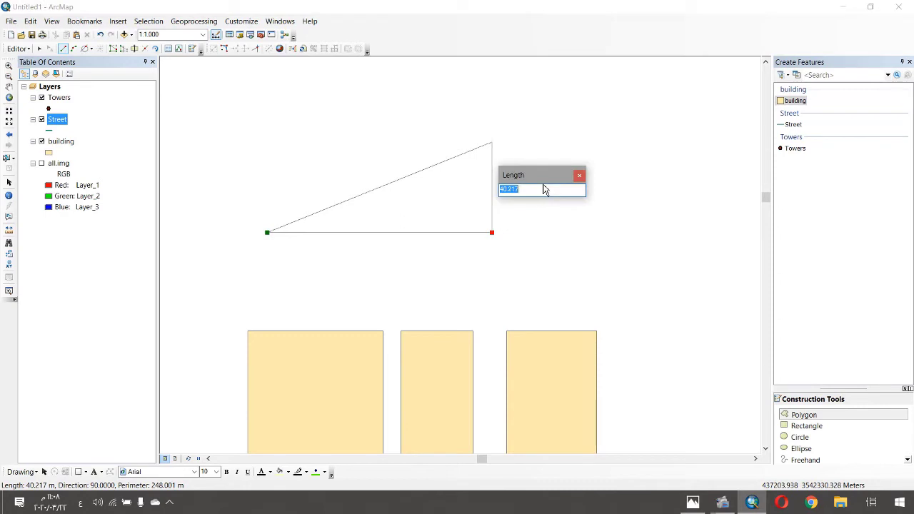
type("40")
key("Return")
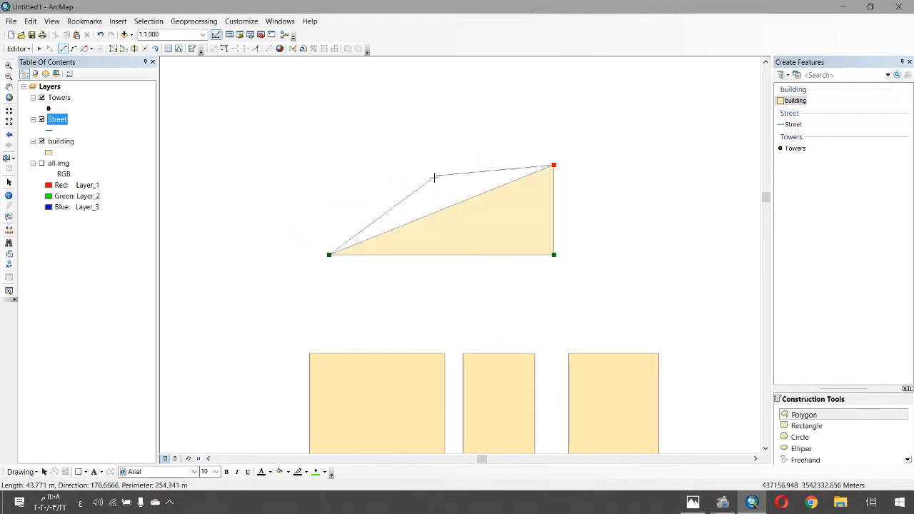
right_click(447, 160)
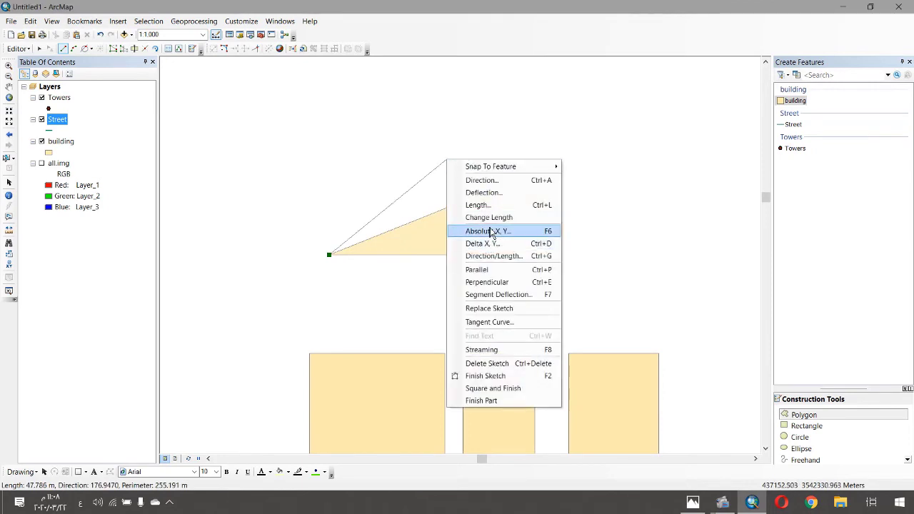
left_click(489, 183)
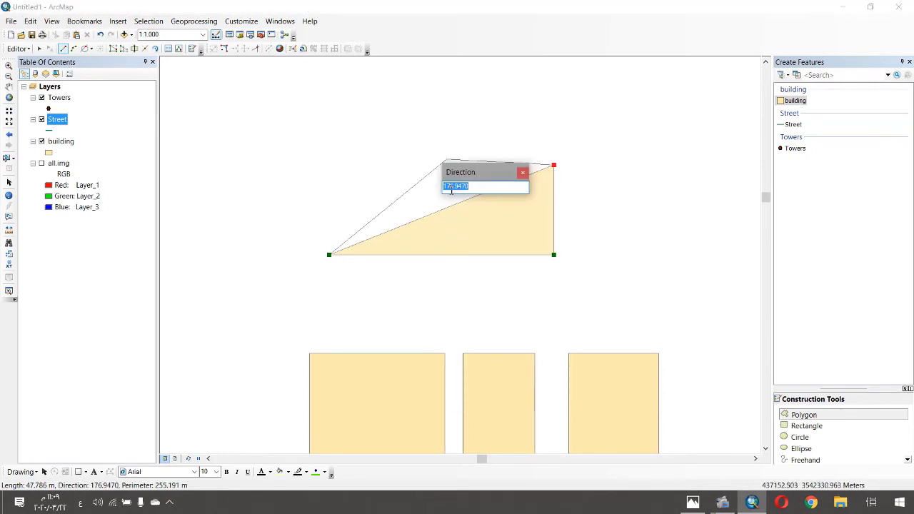
left_click(523, 173)
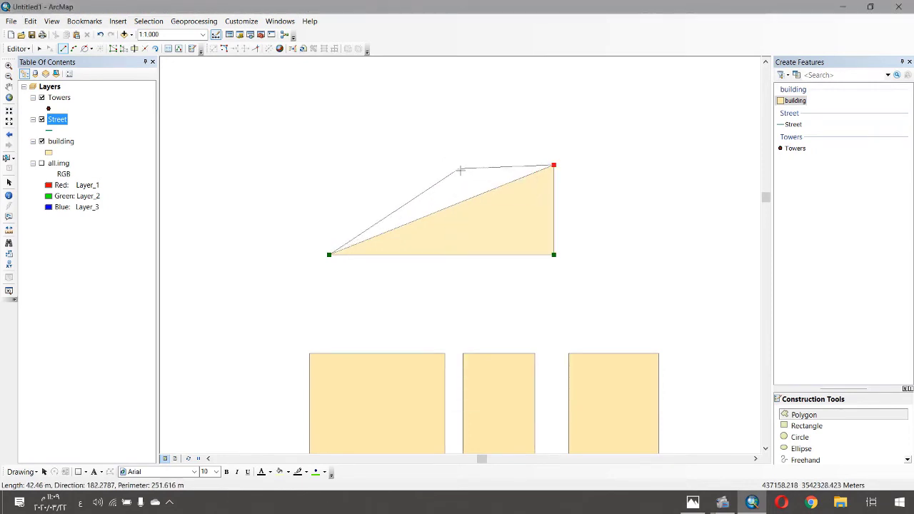
right_click(461, 169)
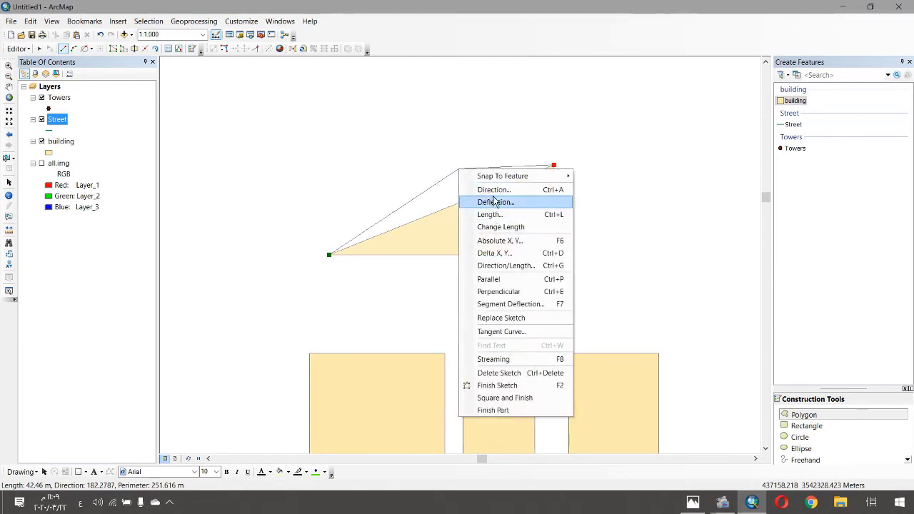
left_click(495, 190)
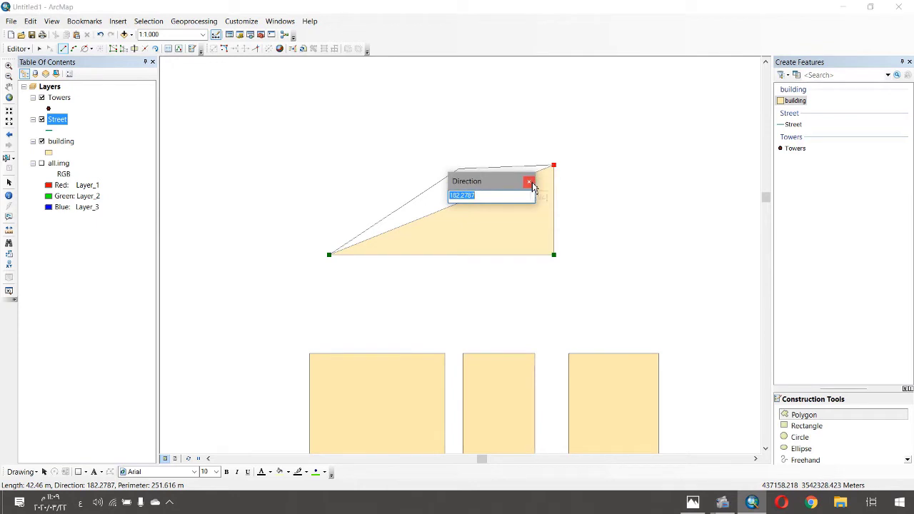
left_click(532, 184)
right_click(520, 172)
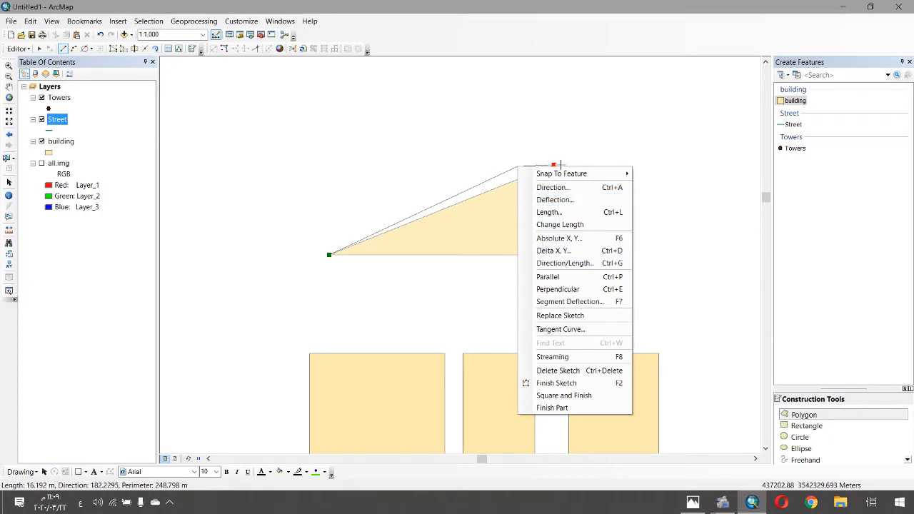
left_click(563, 123)
key("ctrl+z")
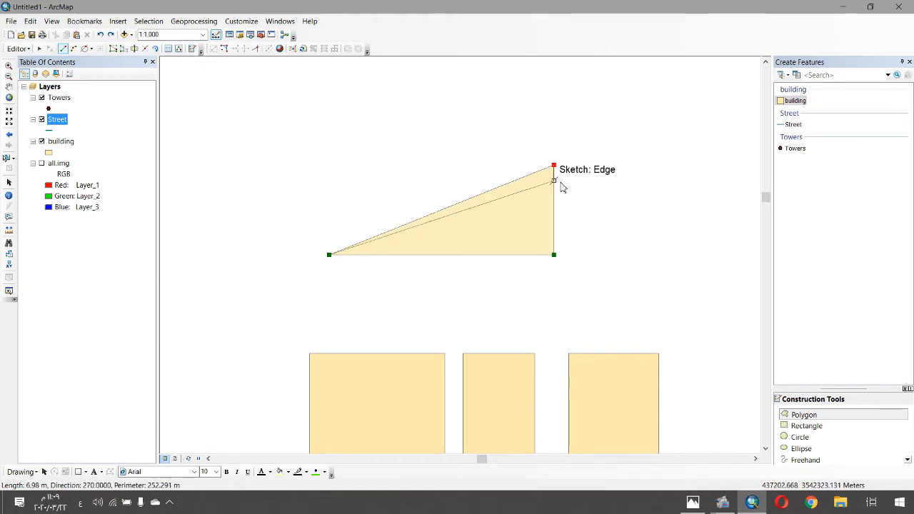
- Try constraining the third segment to direction 198 from the sketch's upper corner, and release the constraint
right_click(490, 161)
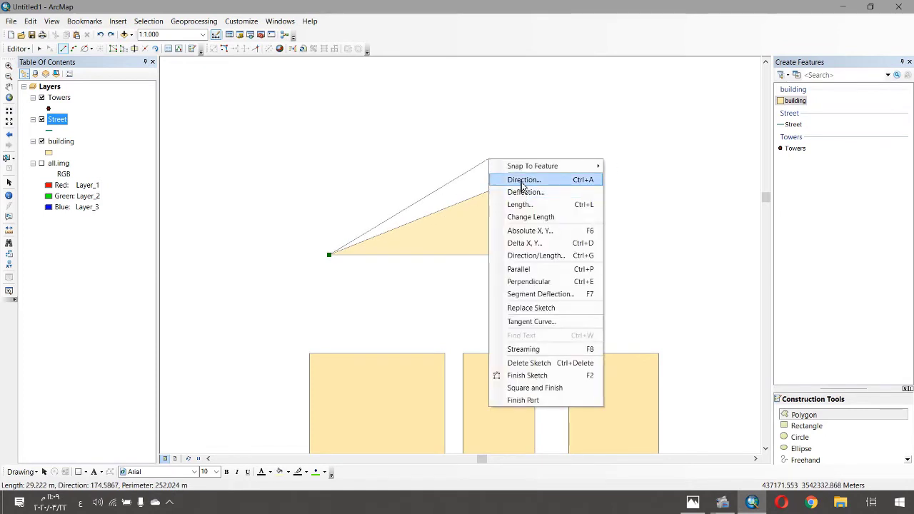
left_click(521, 180)
type("19")
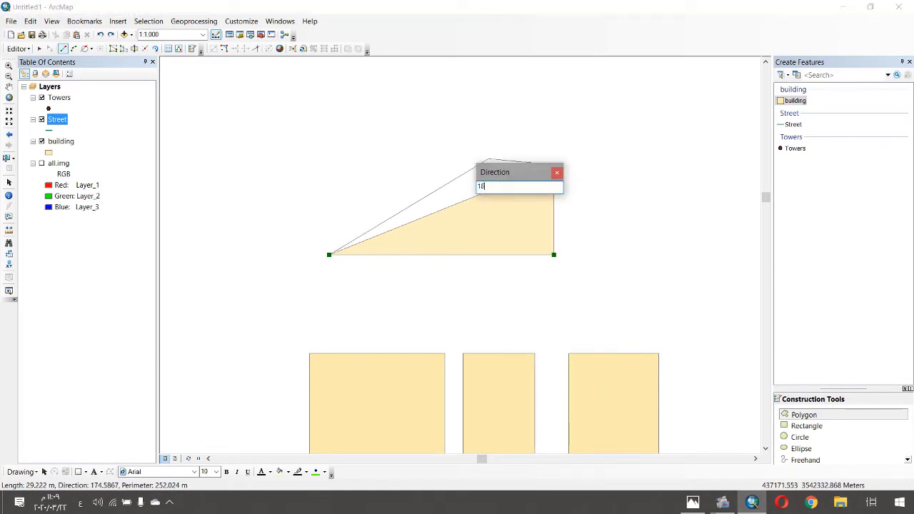
type("8")
key("Return")
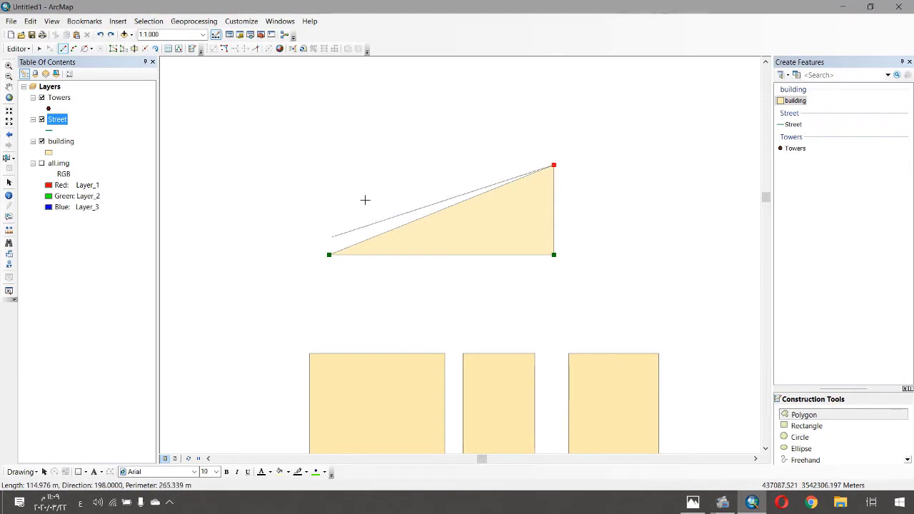
right_click(506, 175)
key("Escape")
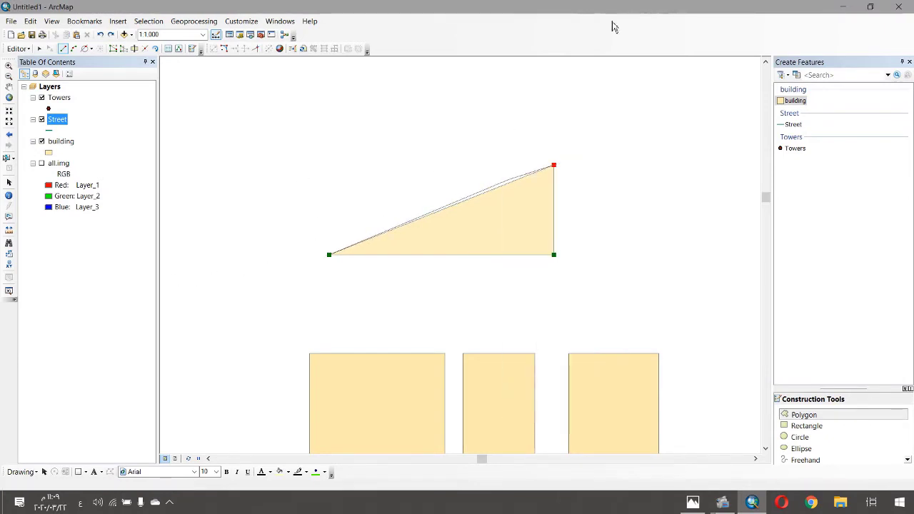
- Constrain the third segment to direction 180 so it runs parallel to the 100 m base
right_click(447, 171)
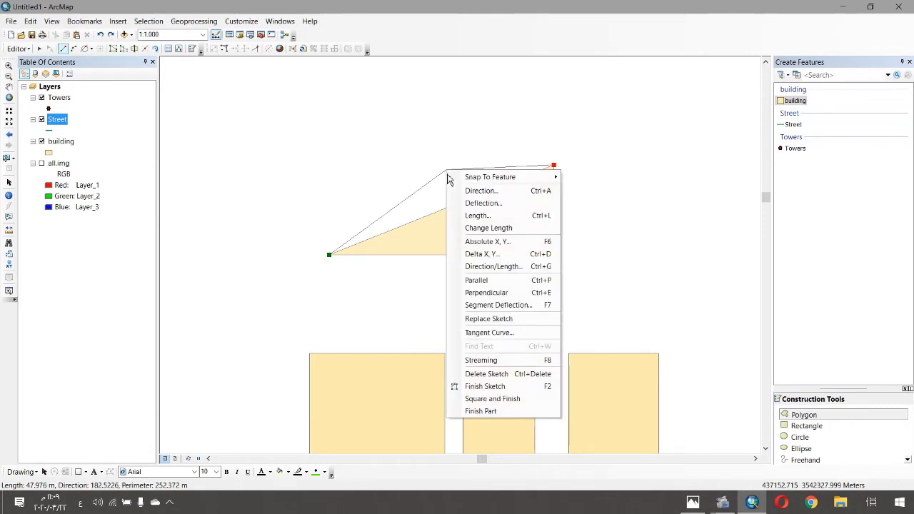
left_click(480, 192)
type("180")
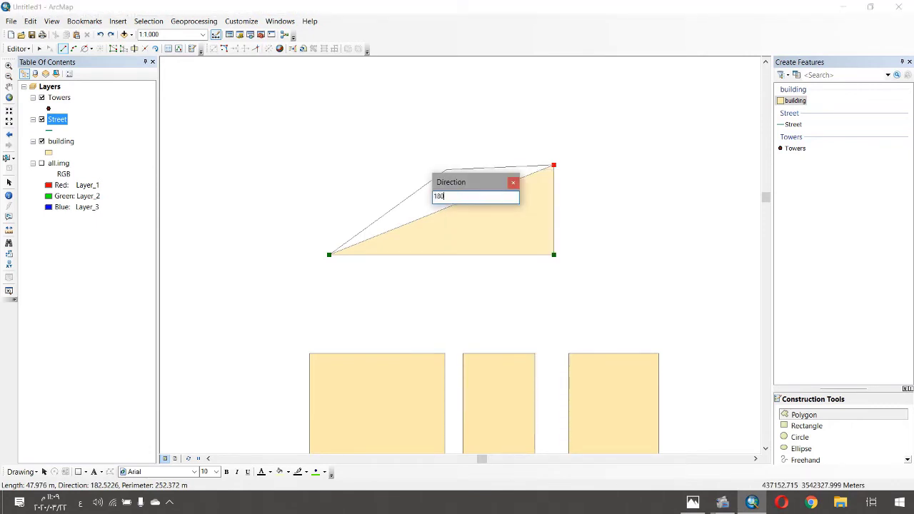
key("Return")
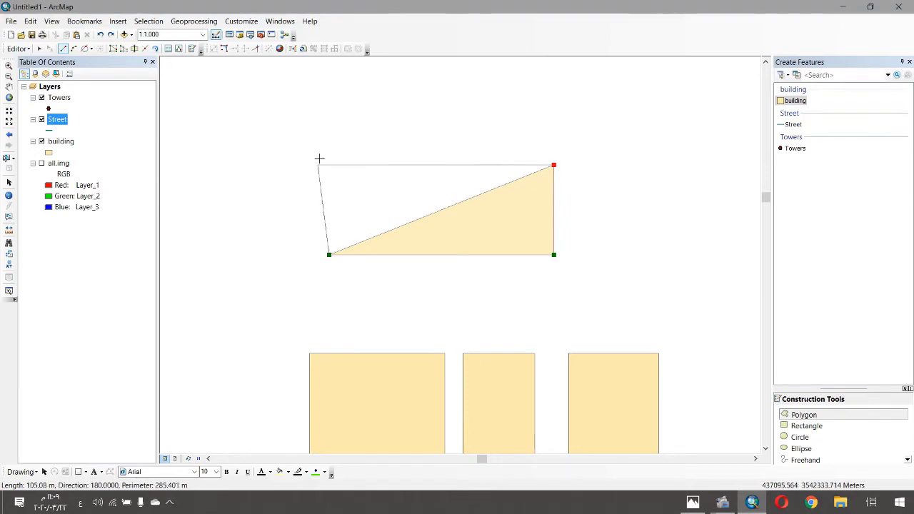
- Try a deflection angle of 180 for the third segment and finish the polygon freehand above its starting vertex
right_click(509, 116)
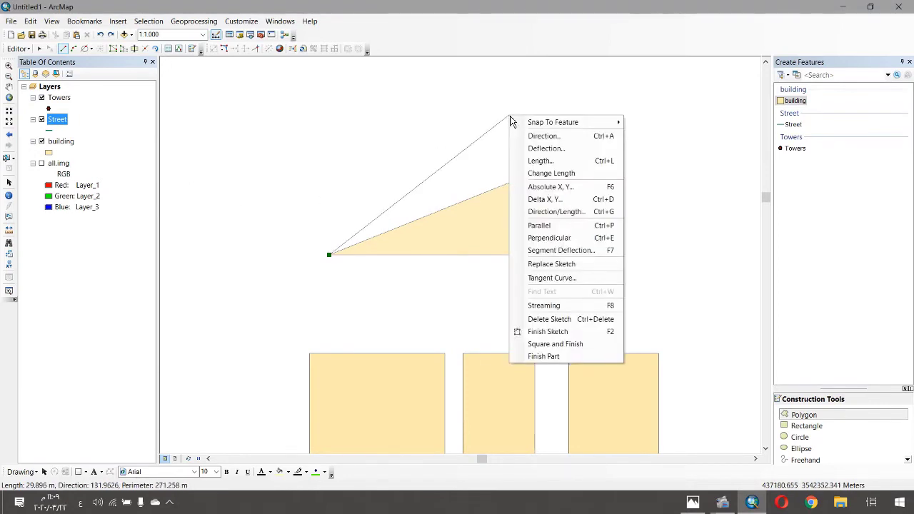
left_click(545, 148)
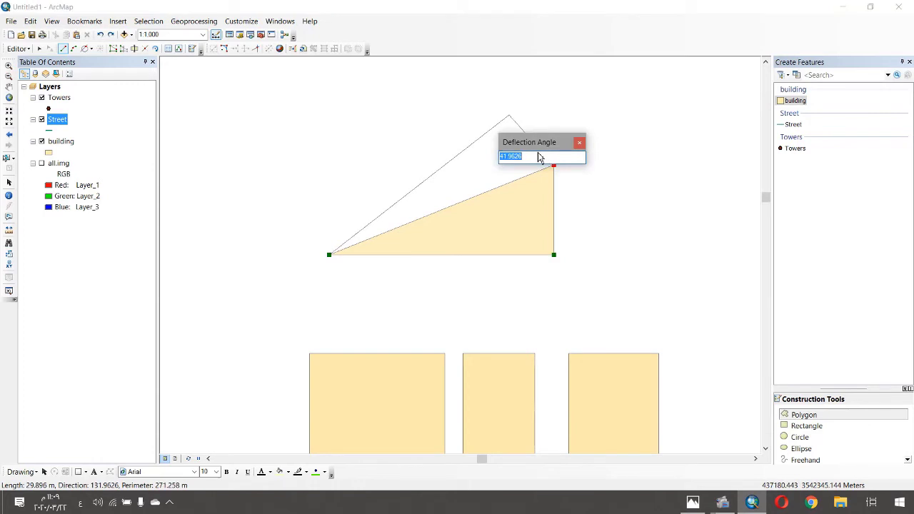
type("180")
key("Return")
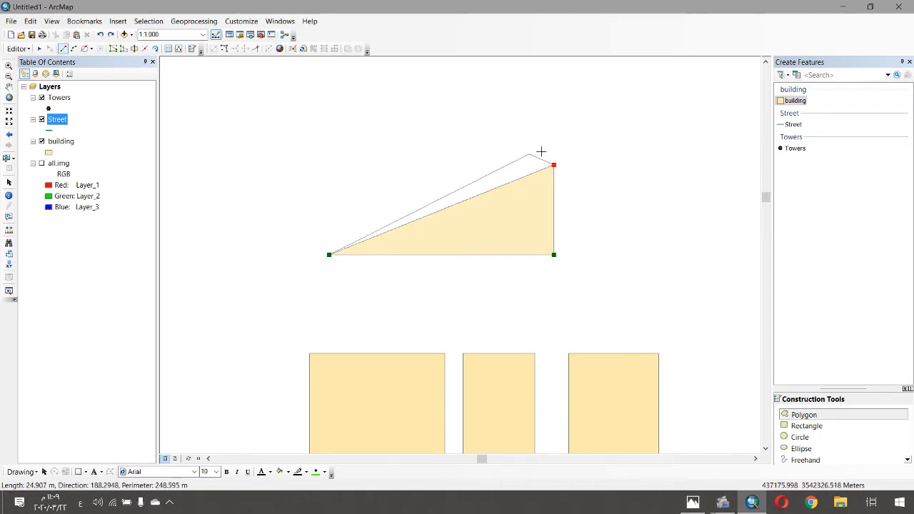
double_click(339, 166)
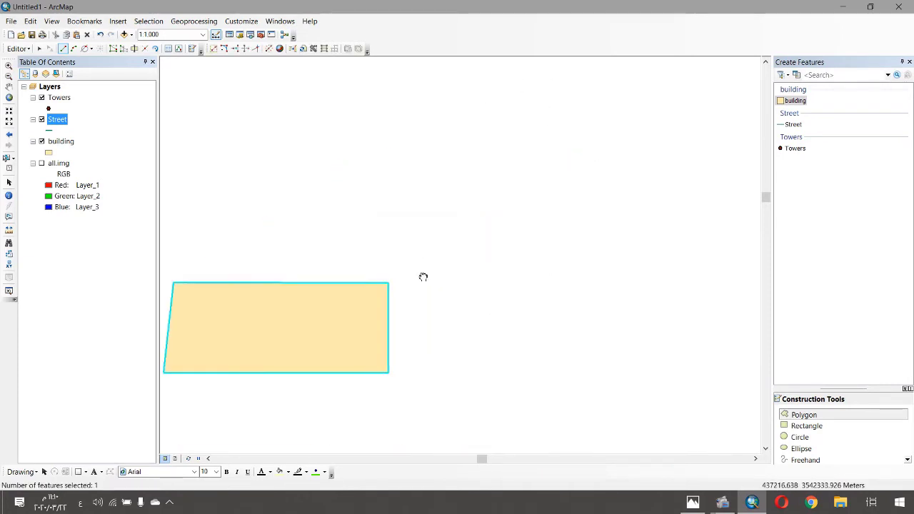
- Start another building polygon in the empty area with a short slanted first segment, and constrain the second segment to a 90 deflection angle
left_click(444, 244)
left_click(526, 211)
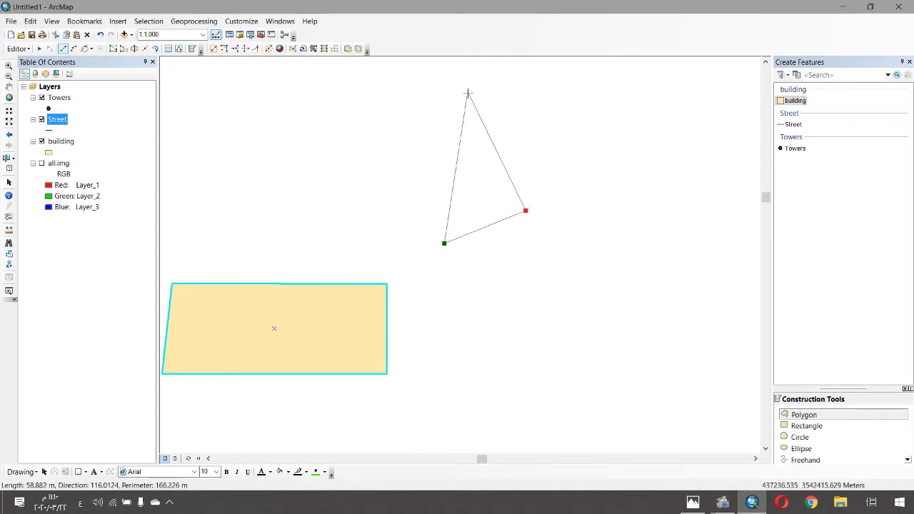
right_click(468, 92)
left_click(539, 16)
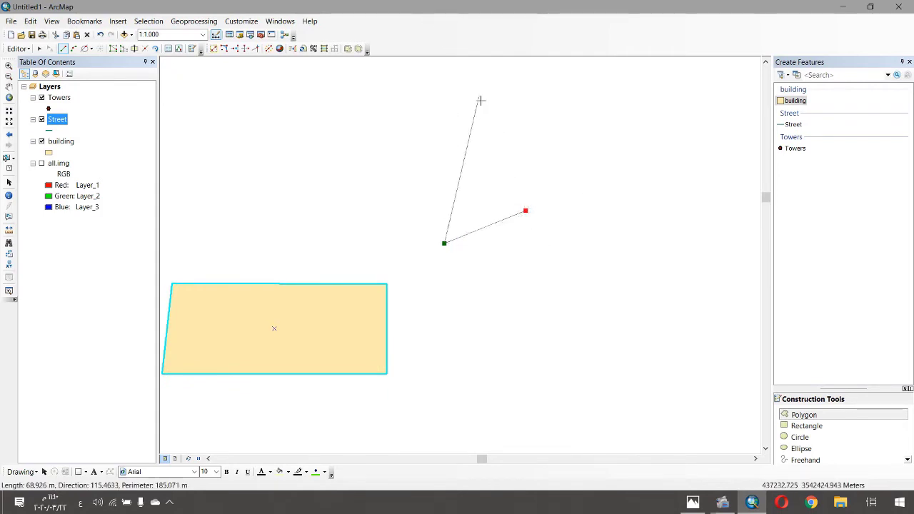
right_click(474, 114)
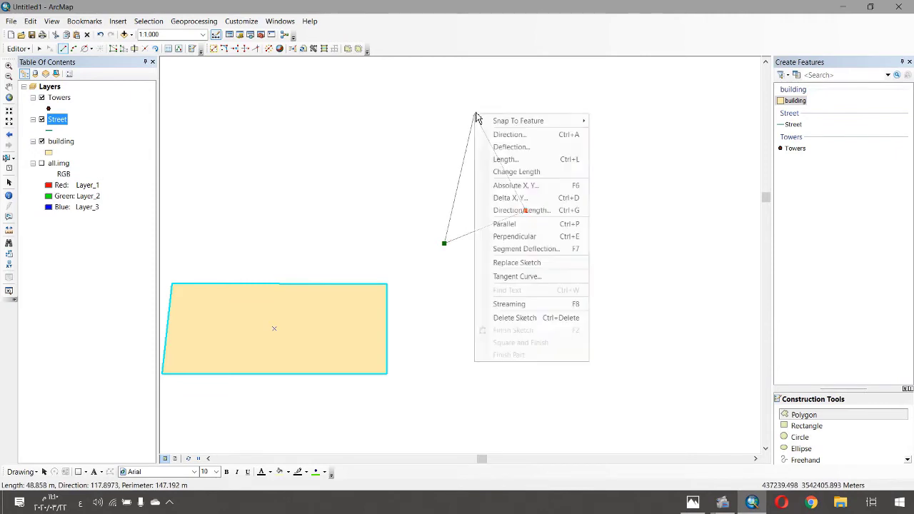
left_click(519, 150)
type("9")
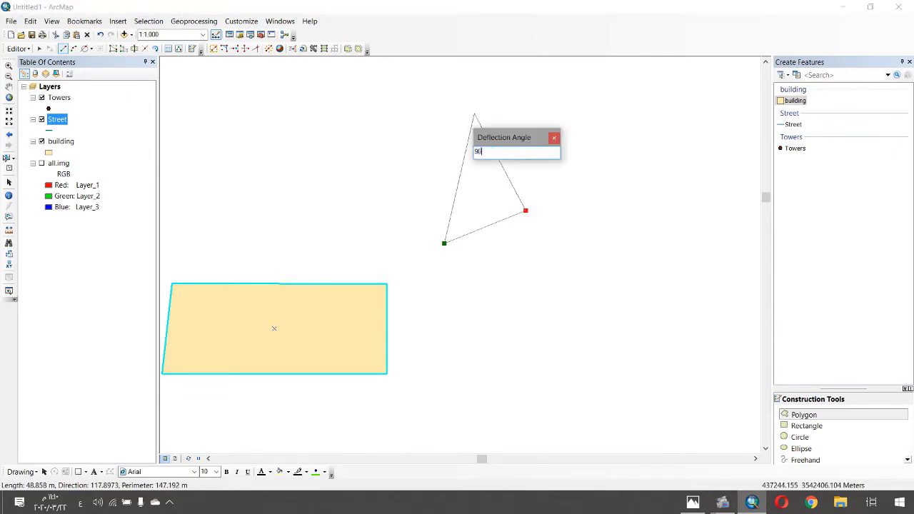
type("0")
key("Return")
- Set the slanted polygon's second segment to a length of 100 m and complete the sketch with Square and Finish
left_click_drag(502, 208, 530, 256)
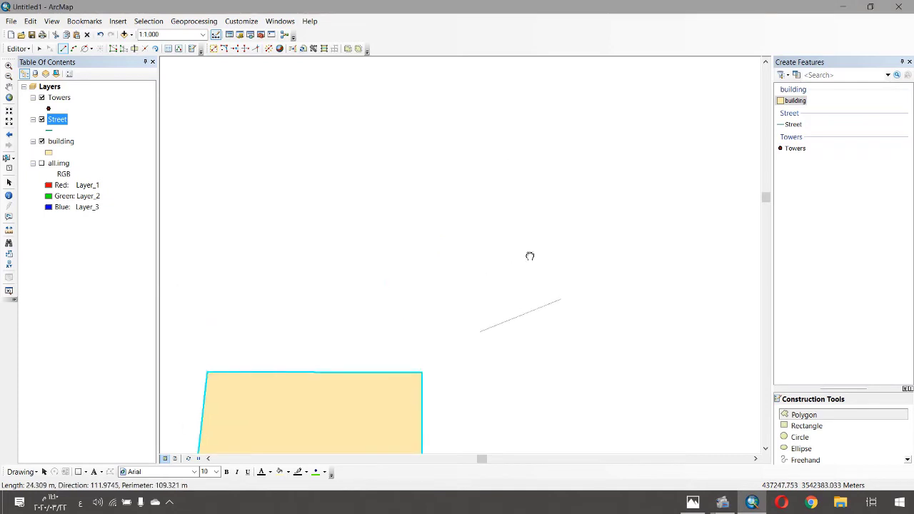
left_click(91, 48)
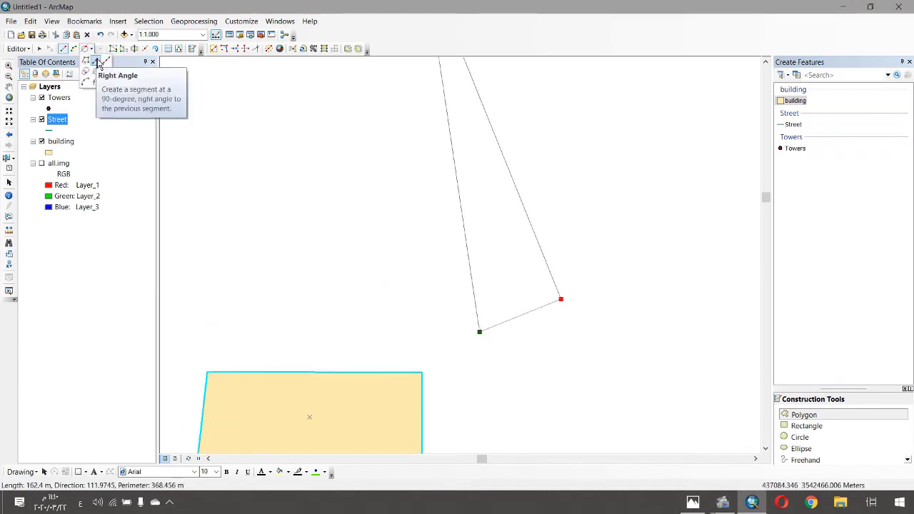
right_click(439, 198)
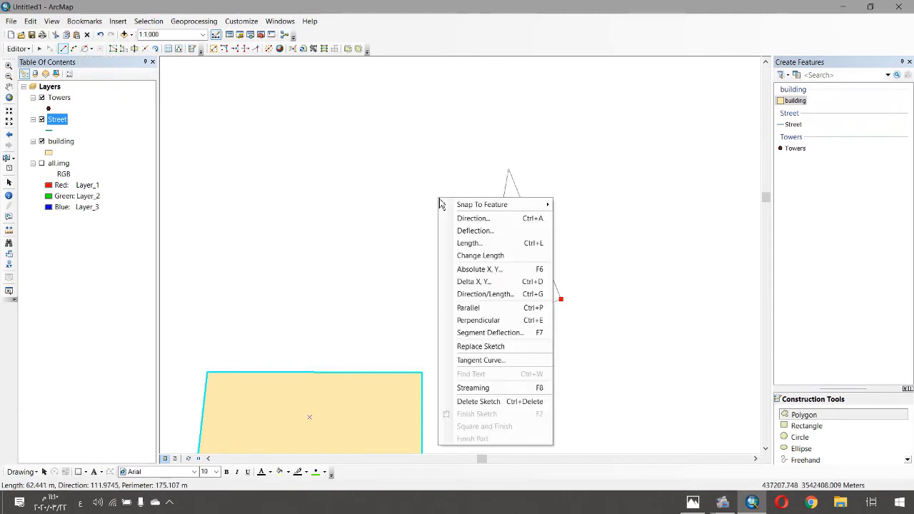
left_click(470, 244)
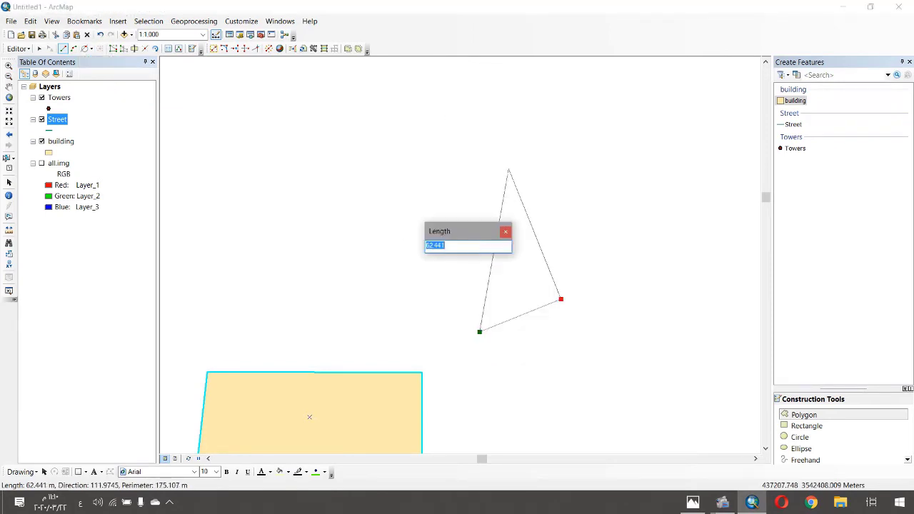
type("100")
key("Return")
right_click(455, 203)
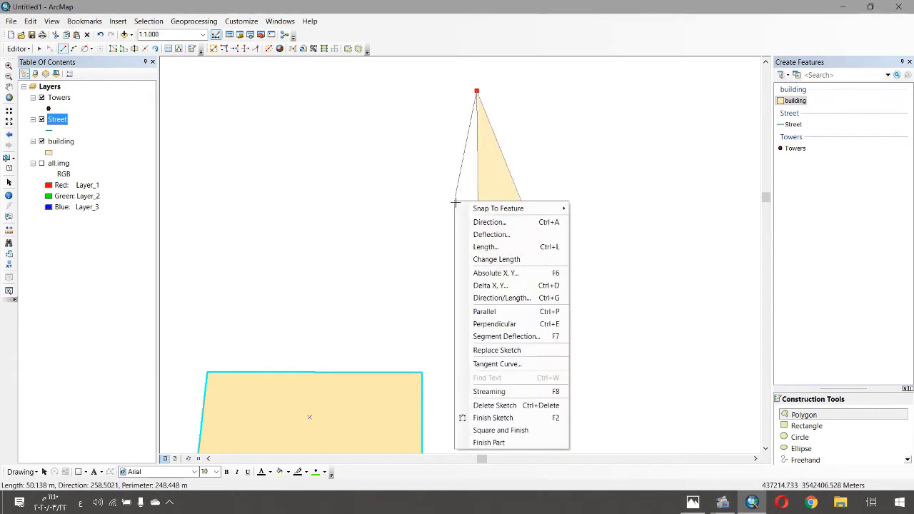
left_click(502, 430)
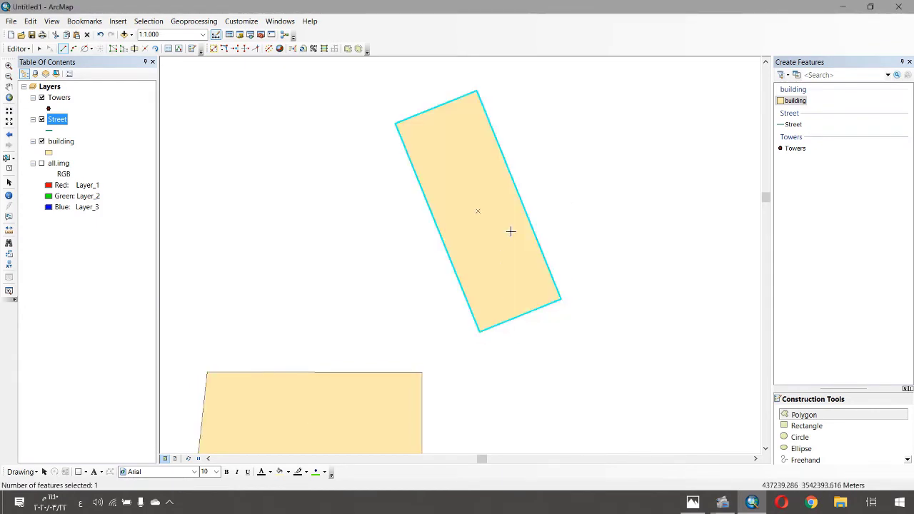
- Select the two practice polygons above the building blocks and delete them
left_click(39, 48)
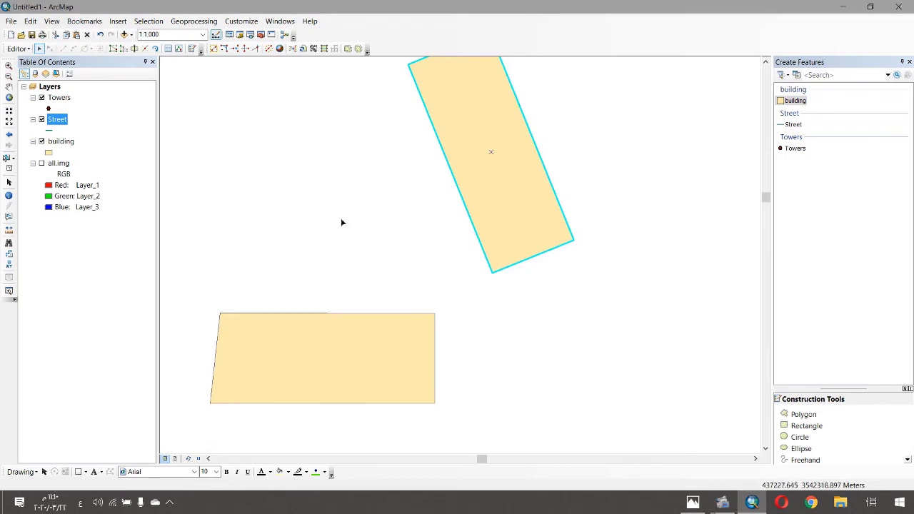
left_click_drag(568, 381, 323, 190)
key("Delete")
- Review the plot subdivisions and dimensions in the Untitled1.jpg reference layout, and close the image
left_click_drag(594, 248, 594, 159)
left_click(702, 503)
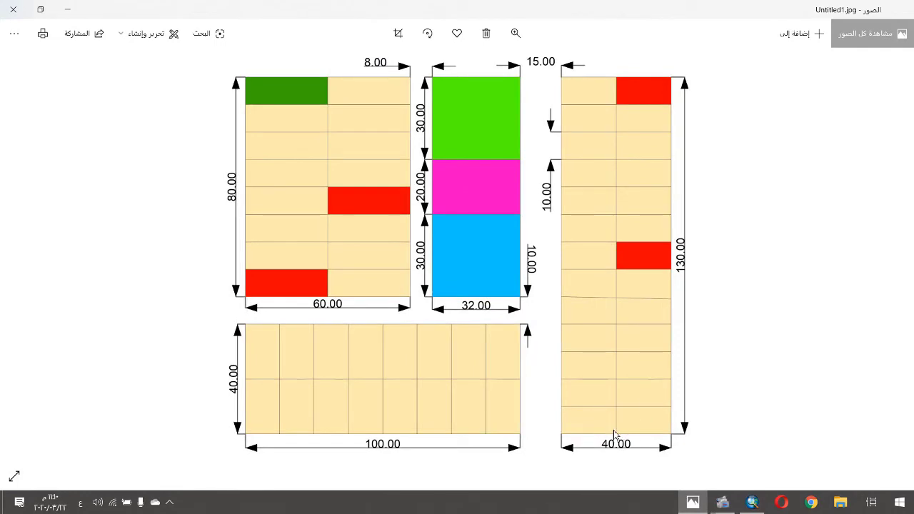
left_click(699, 505)
left_click(705, 504)
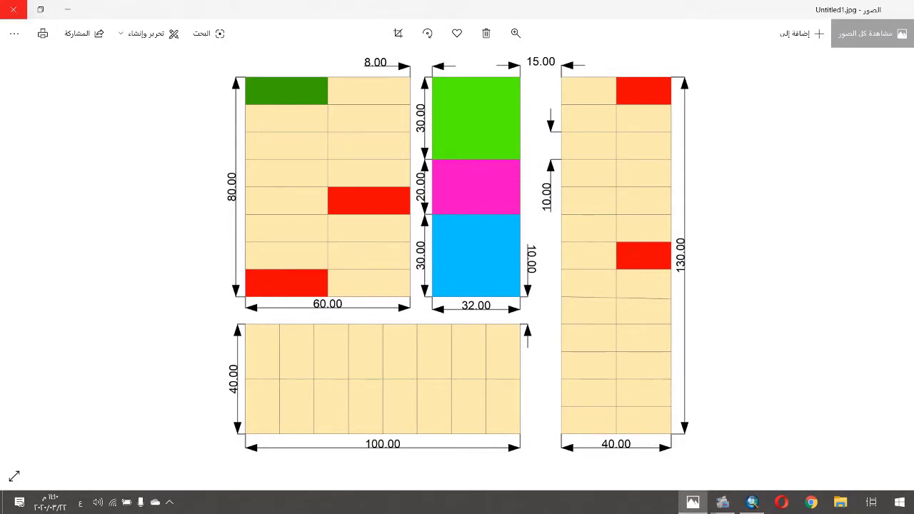
left_click(13, 10)
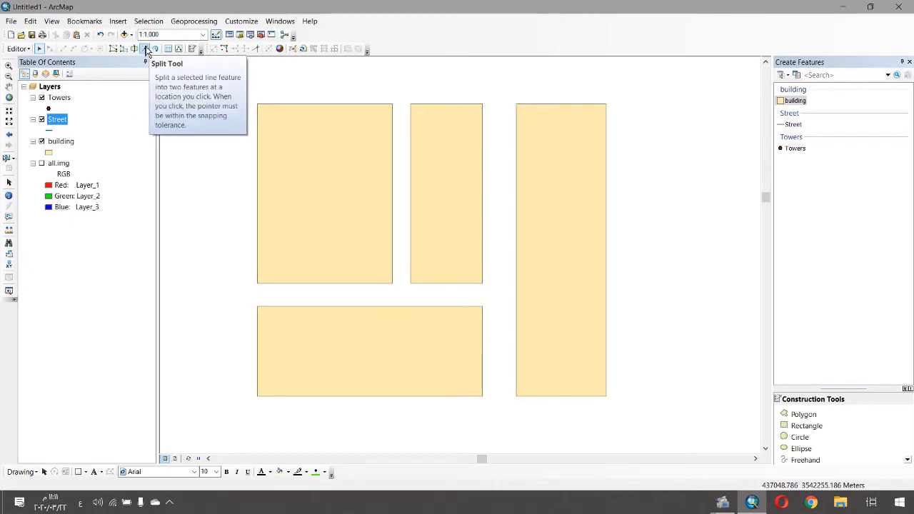
- Try the Cut Polygons tool without a selection, and select all four building blocks
left_click(134, 49)
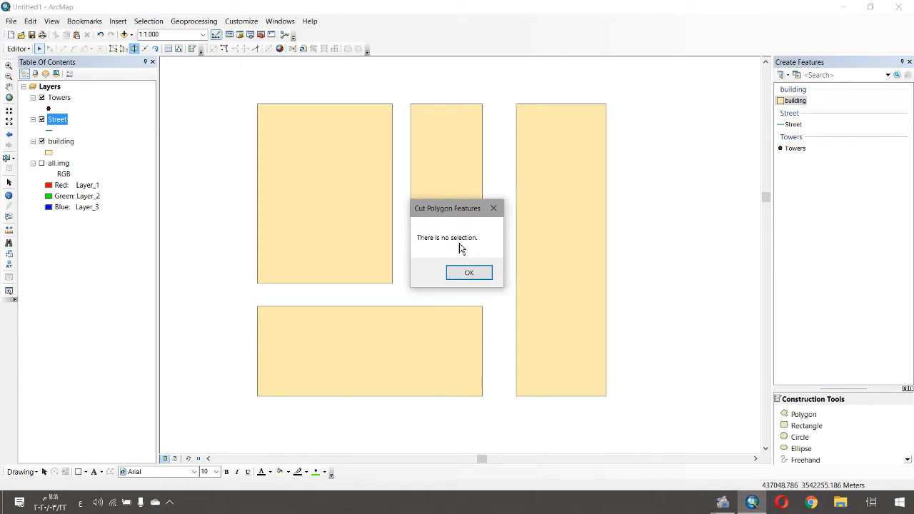
left_click(468, 272)
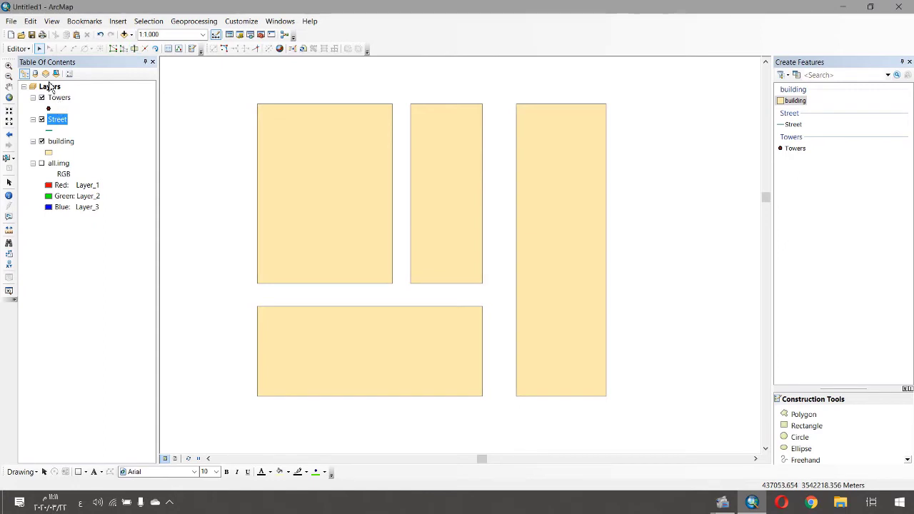
key("ctrl+a")
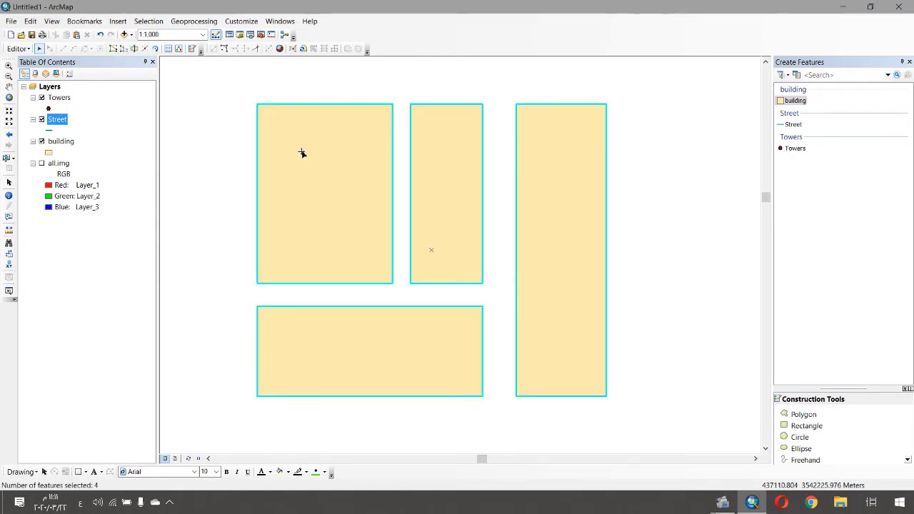